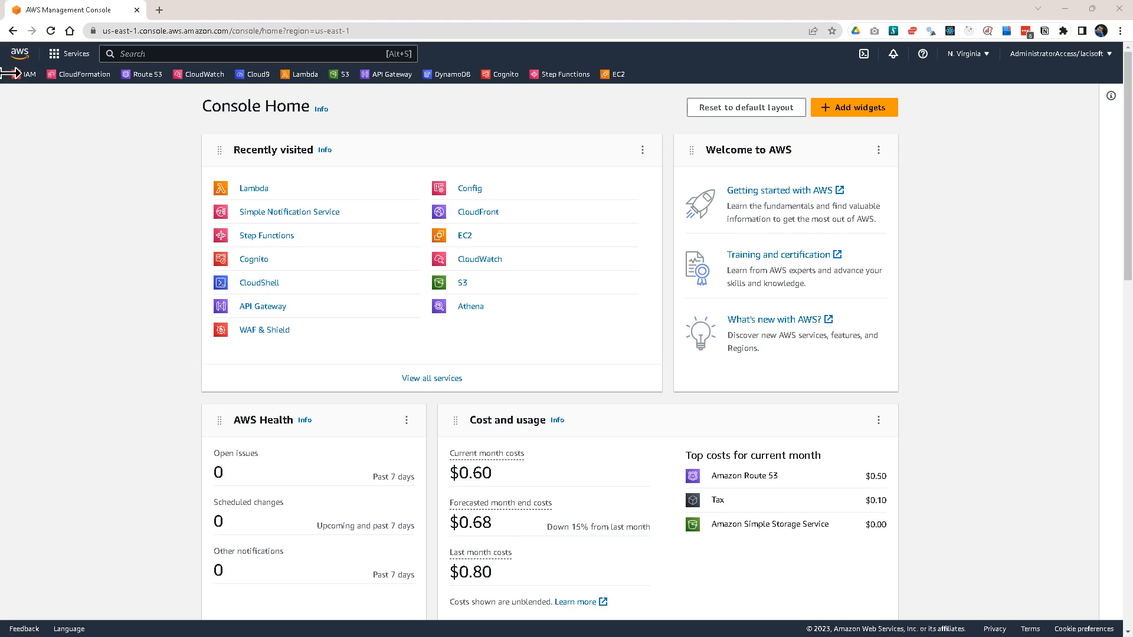
# Open IAM in a separate browser tab, go to its roles and start creating a role.
pyautogui.middleClick(27, 74)
pyautogui.click(195, 10)
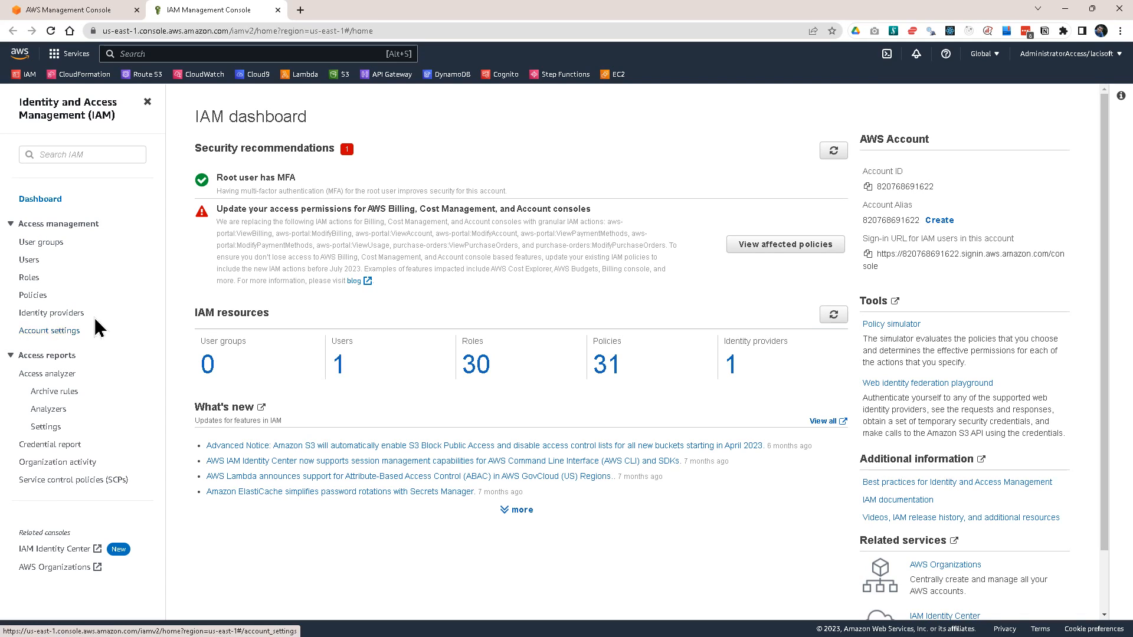
pyautogui.click(28, 278)
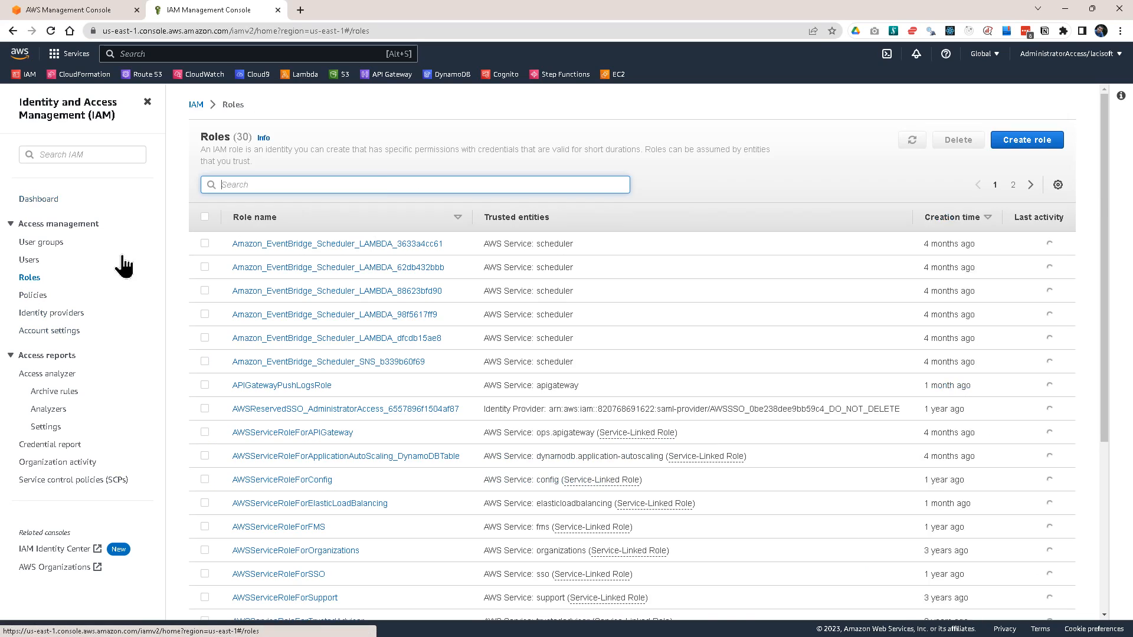
pyautogui.click(1019, 144)
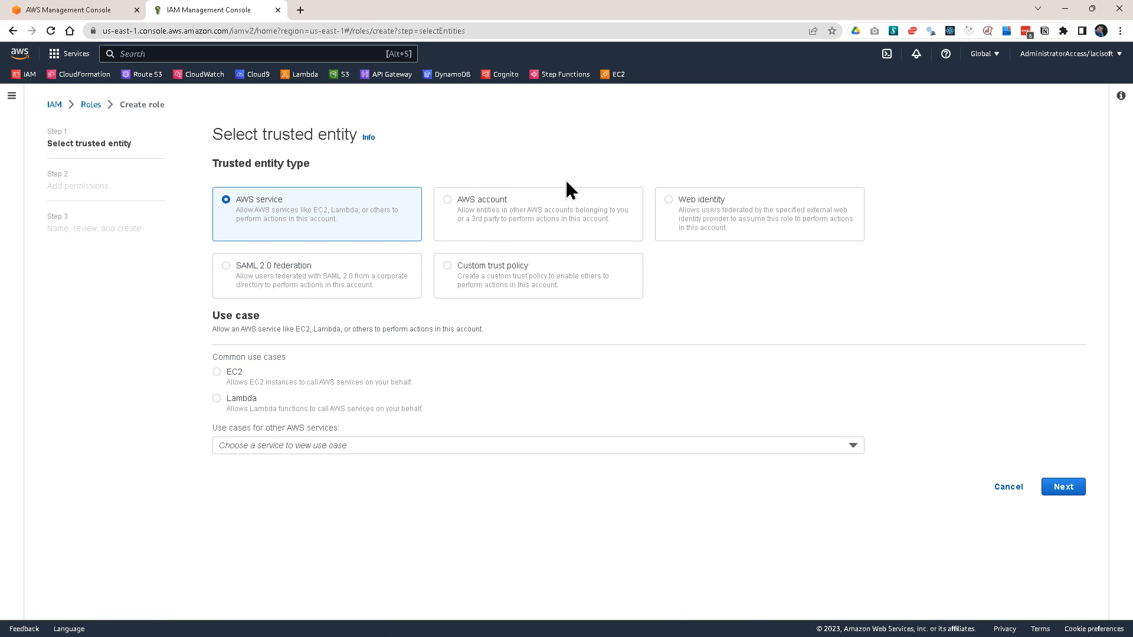
# Choose Step Functions as the use case for the AWS service trusted entity and continue to the permissions.
pyautogui.click(244, 445)
pyautogui.write('s')
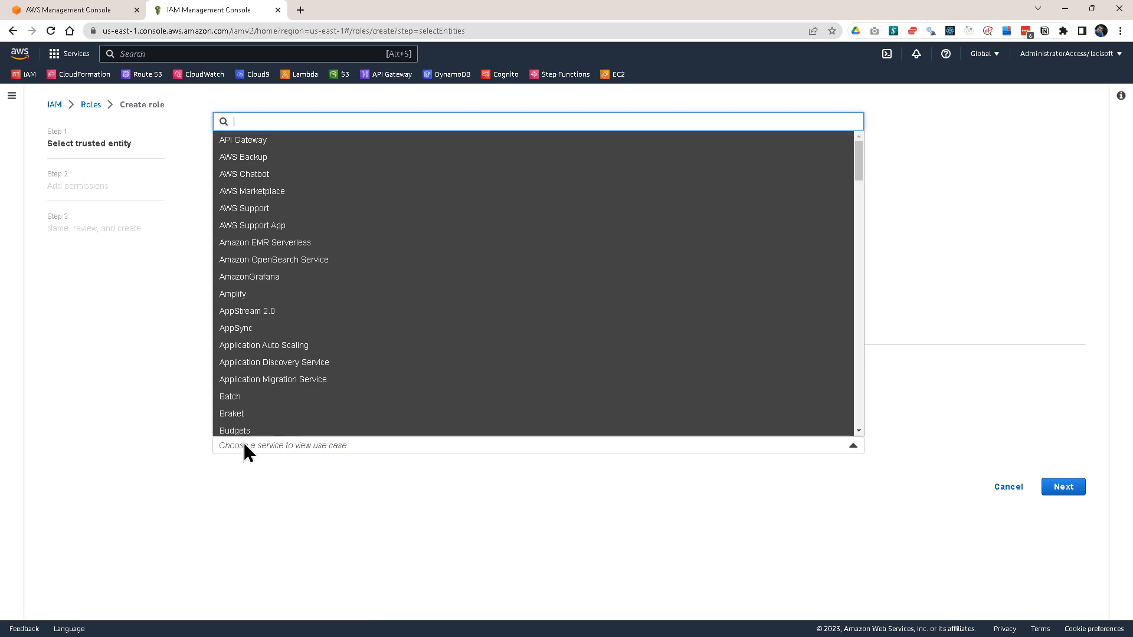
pyautogui.write('te')
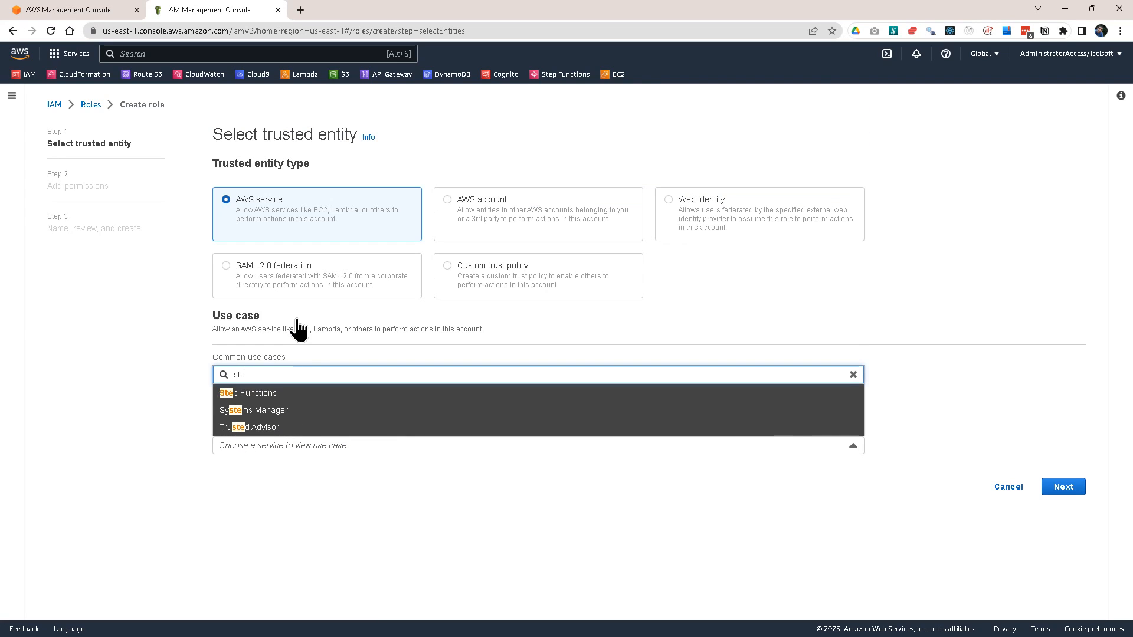
pyautogui.click(266, 397)
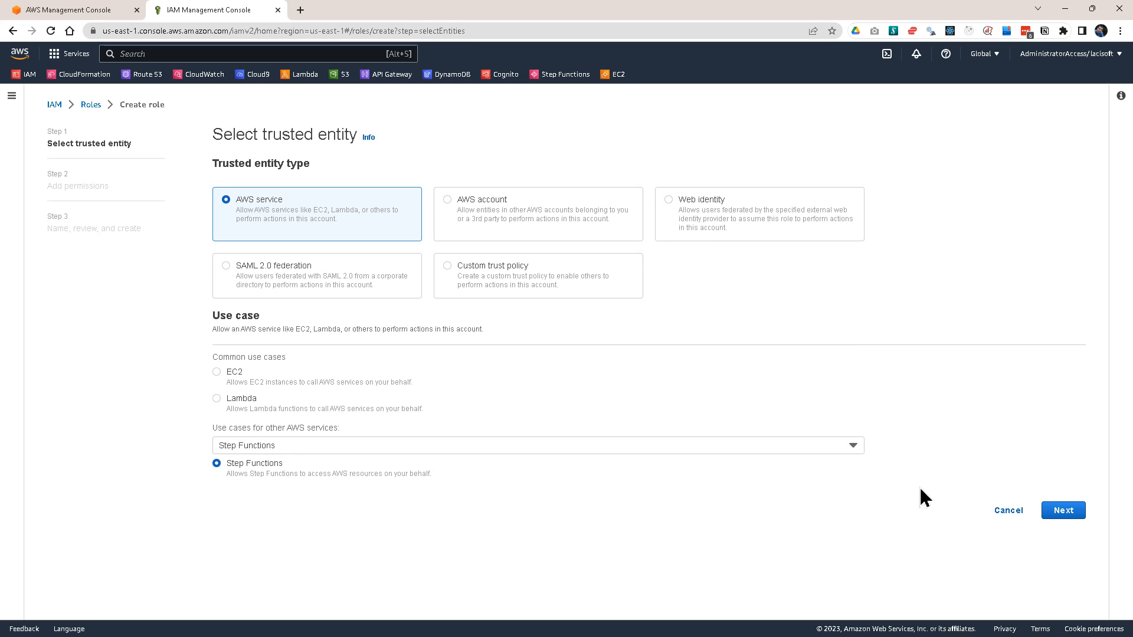
pyautogui.click(1043, 519)
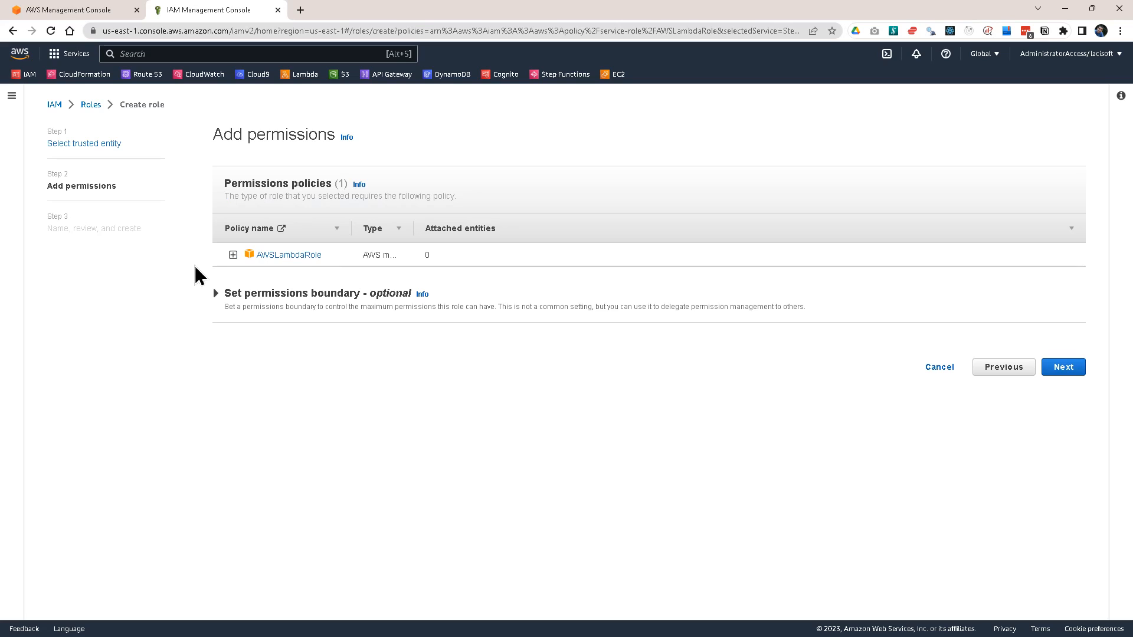
# Review the AWSLambdaRole policy, name the role SentimentStateMachineRole and create it.
pyautogui.click(232, 254)
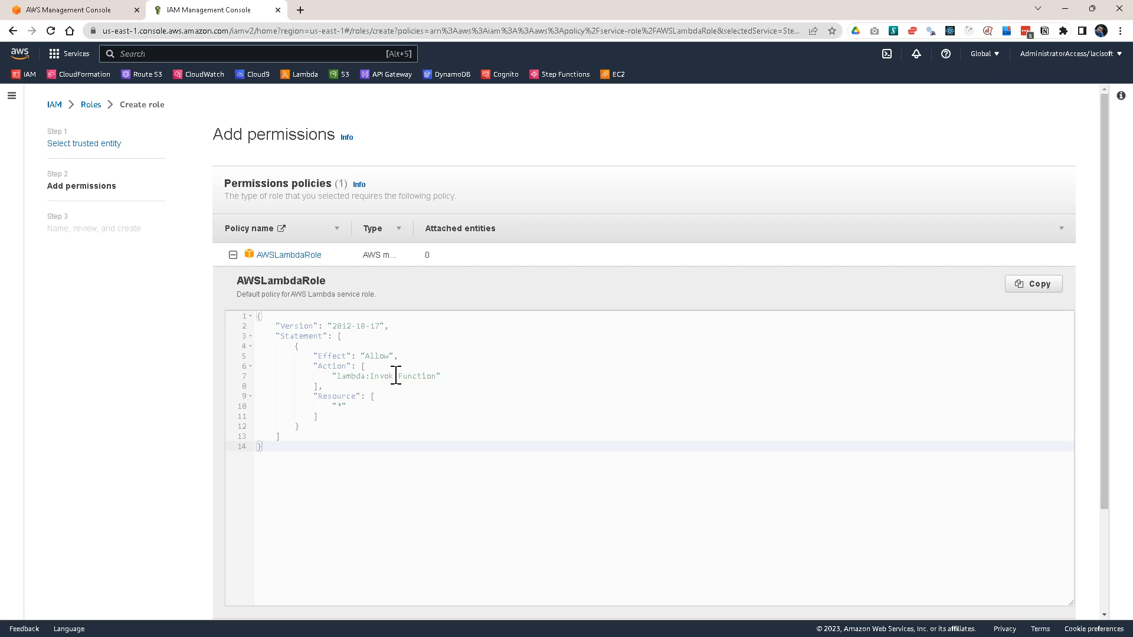
pyautogui.scroll(-3, 774, 342)
pyautogui.click(1055, 599)
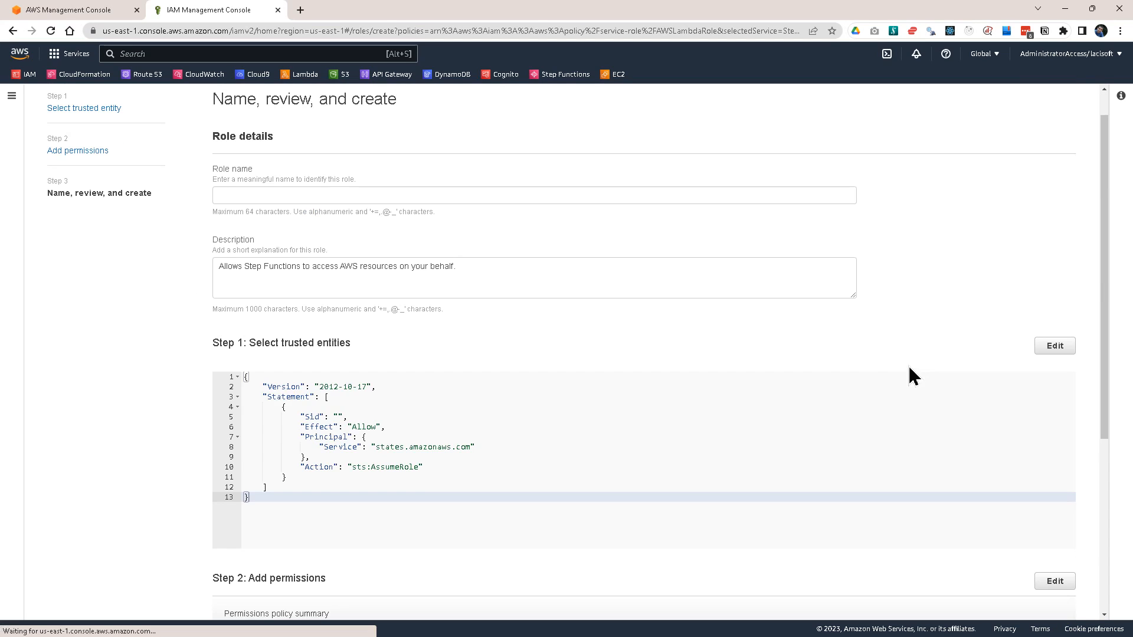
pyautogui.click(267, 193)
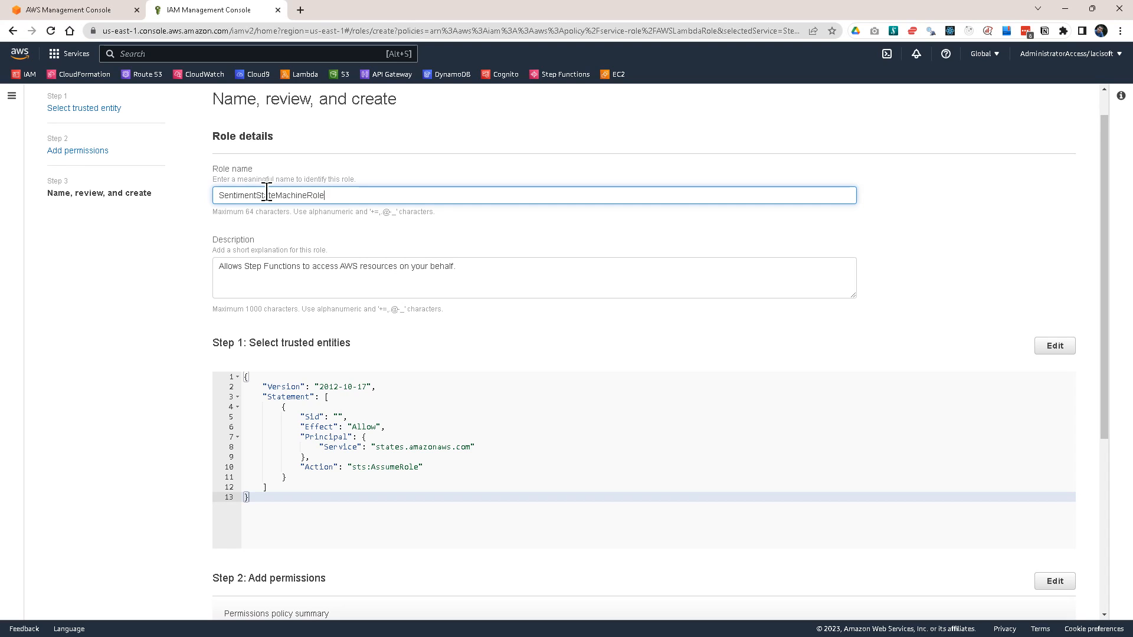
pyautogui.scroll(-5, 761, 507)
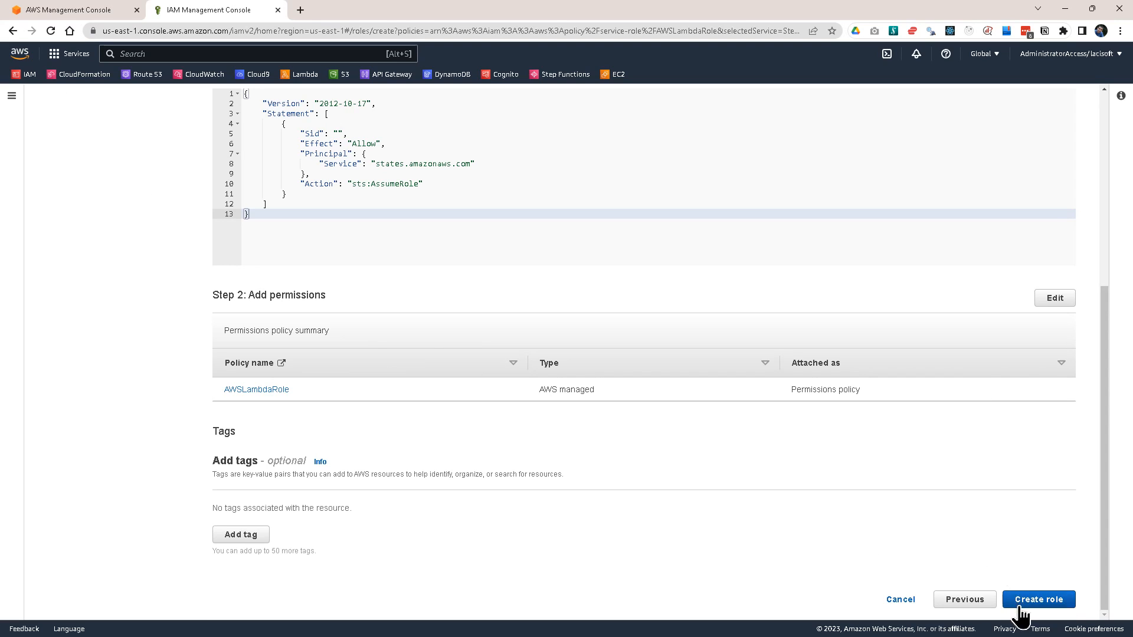
pyautogui.click(1027, 584)
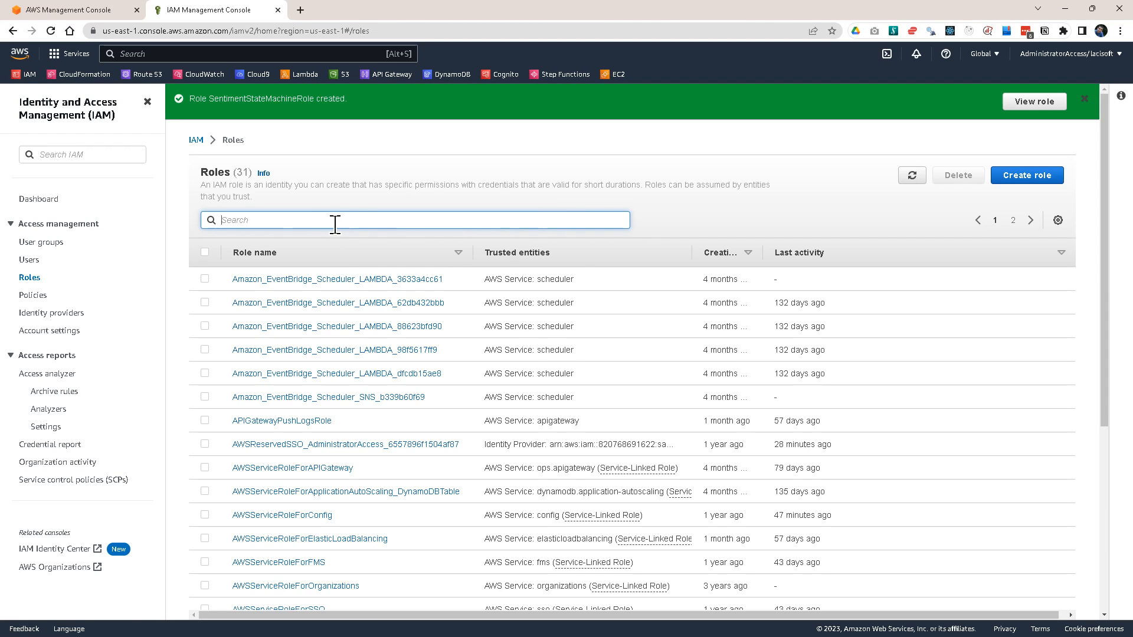
# Find the SentimentStateMachineRole by filtering the roles for "Senti", open it and expand its AWSLambdaRole policy.
pyautogui.write('Senti')
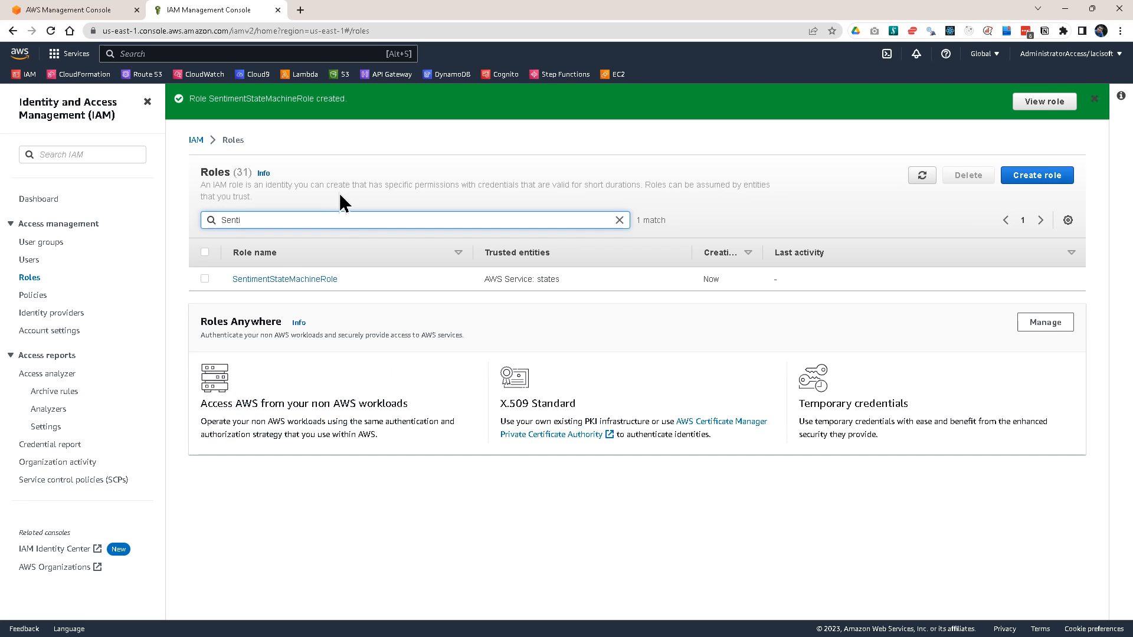
pyautogui.click(290, 280)
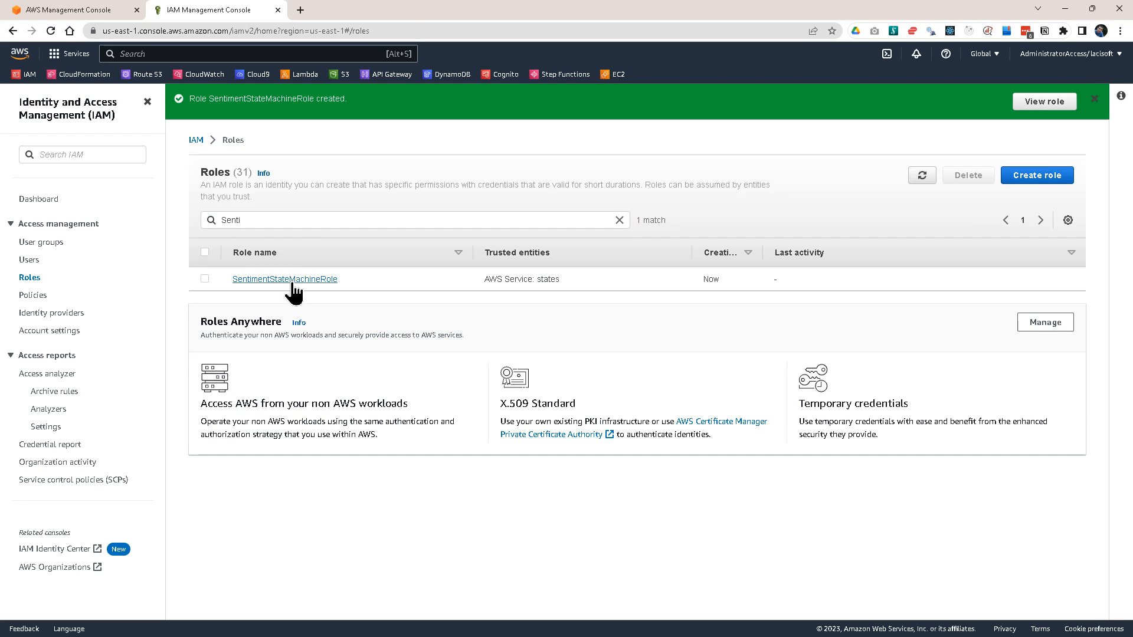
pyautogui.scroll(-2, 430, 329)
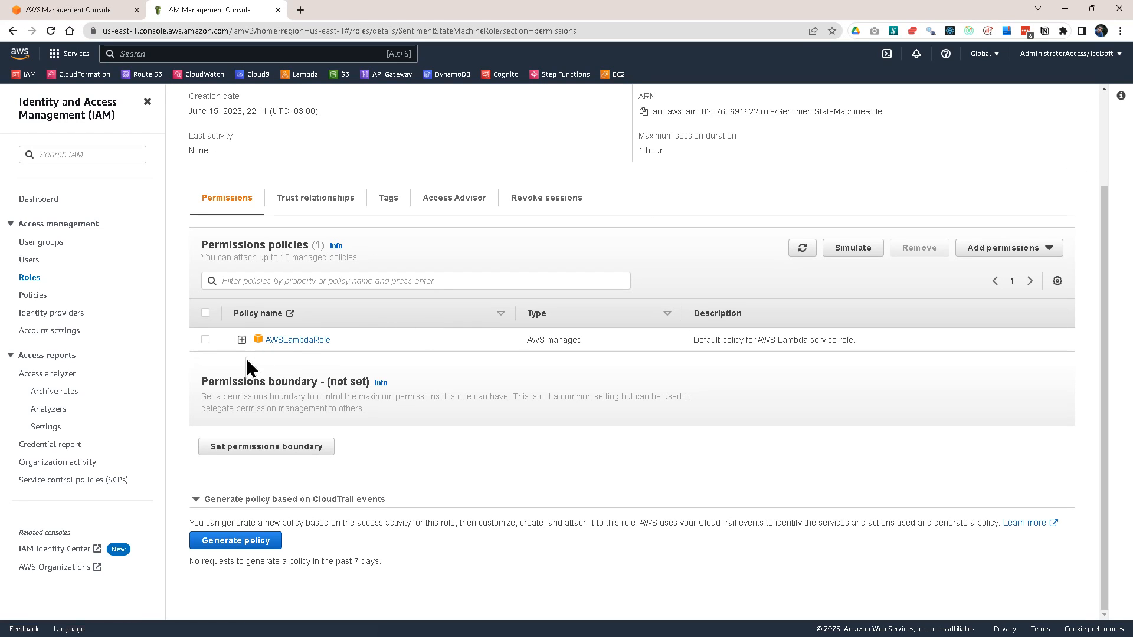
pyautogui.click(241, 341)
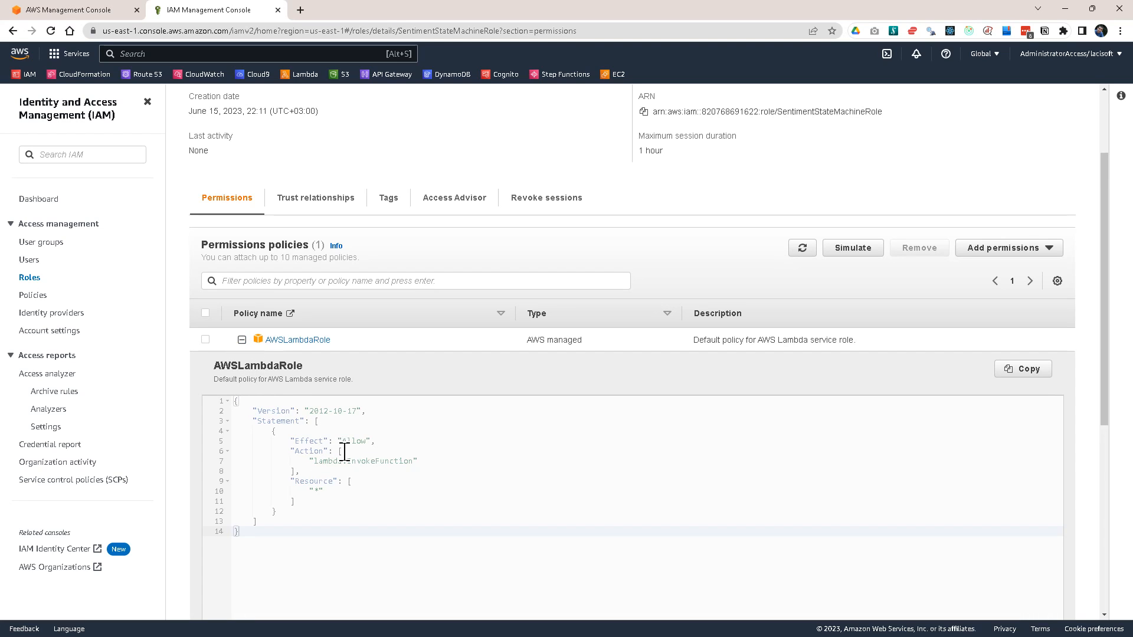
# Attach the AmazonSNSFullAccess policy to SentimentStateMachineRole, filtering the available policies by "sns".
pyautogui.click(991, 250)
pyautogui.click(976, 267)
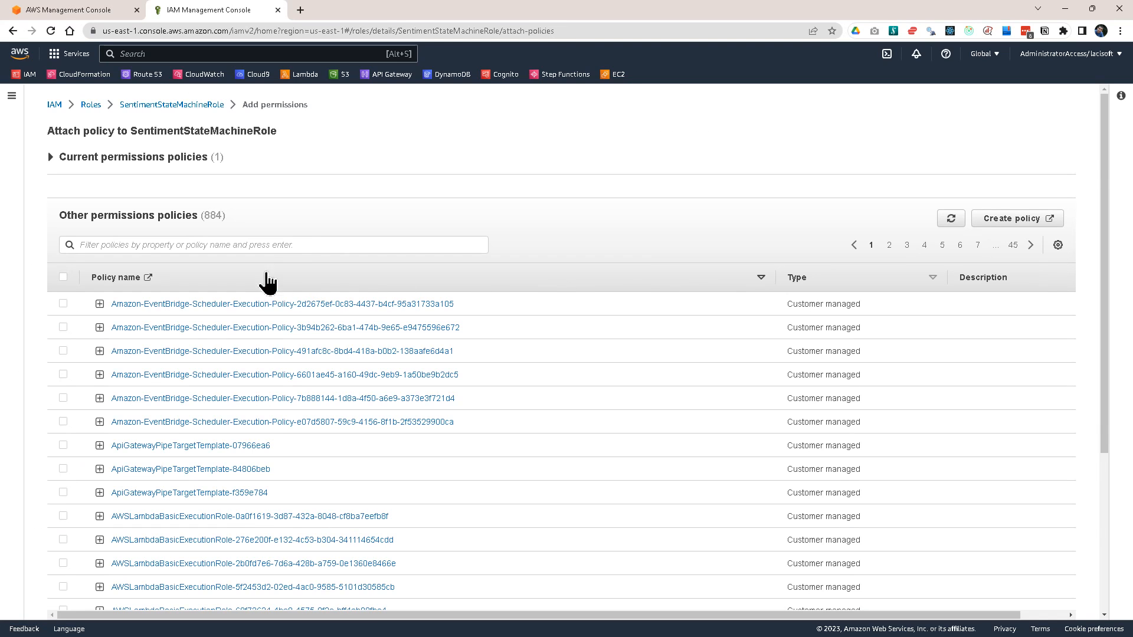
pyautogui.click(317, 243)
pyautogui.write('sns')
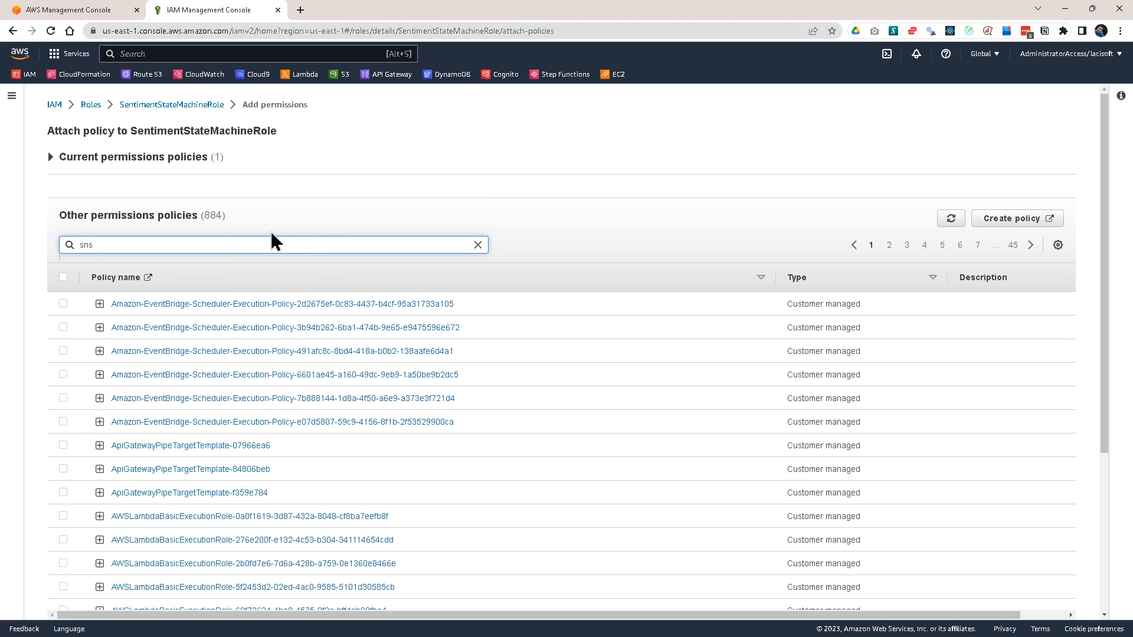
pyautogui.press('Return')
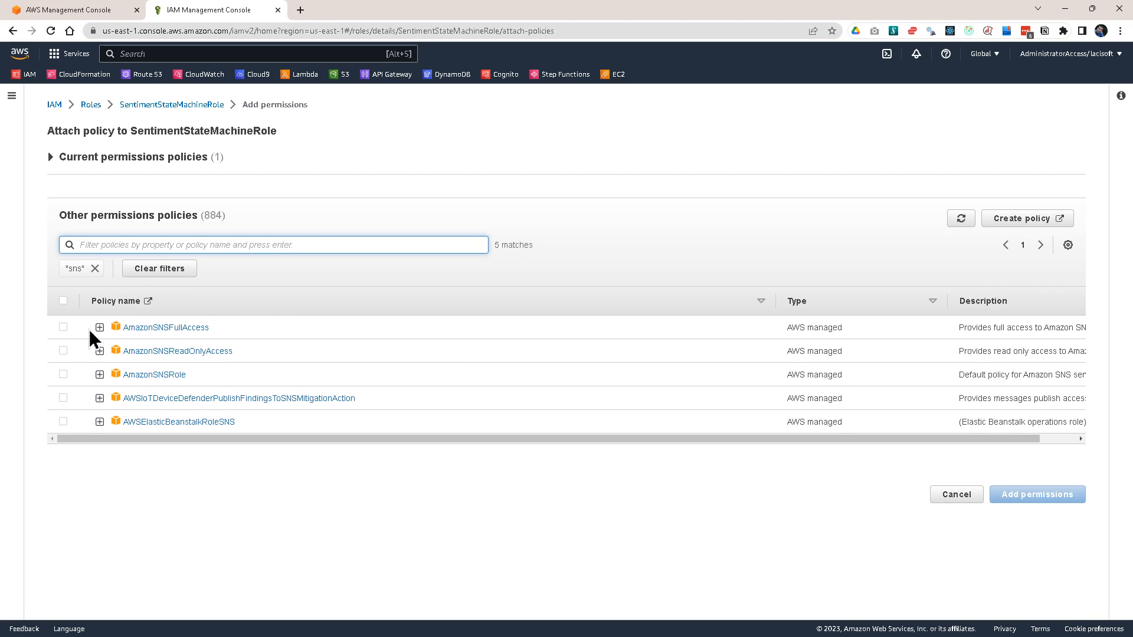
pyautogui.click(63, 327)
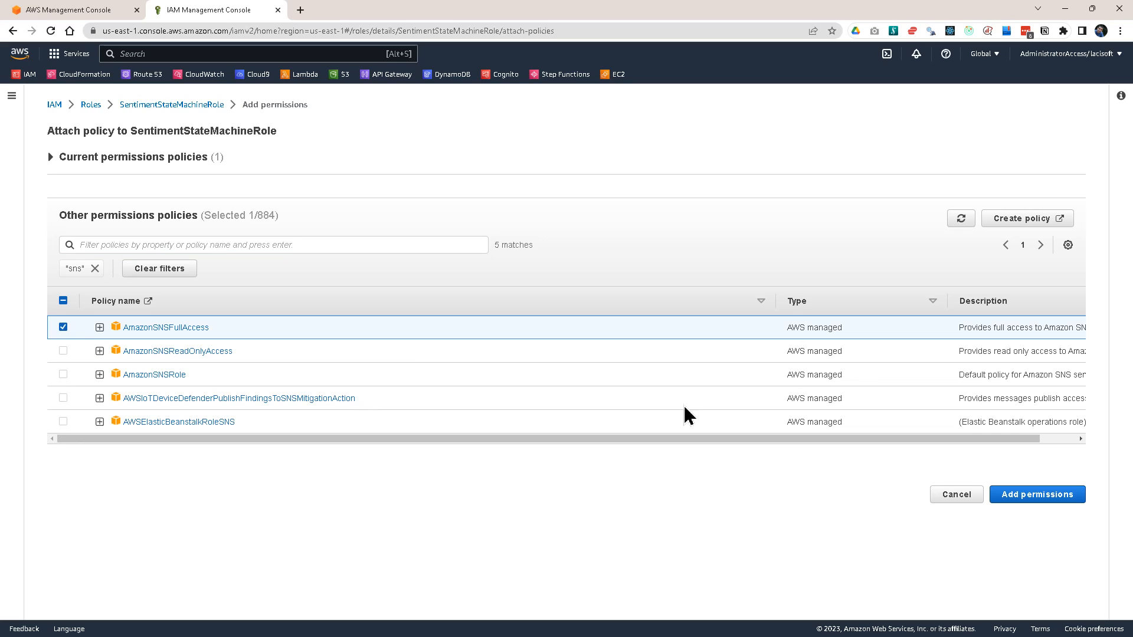
pyautogui.click(1001, 496)
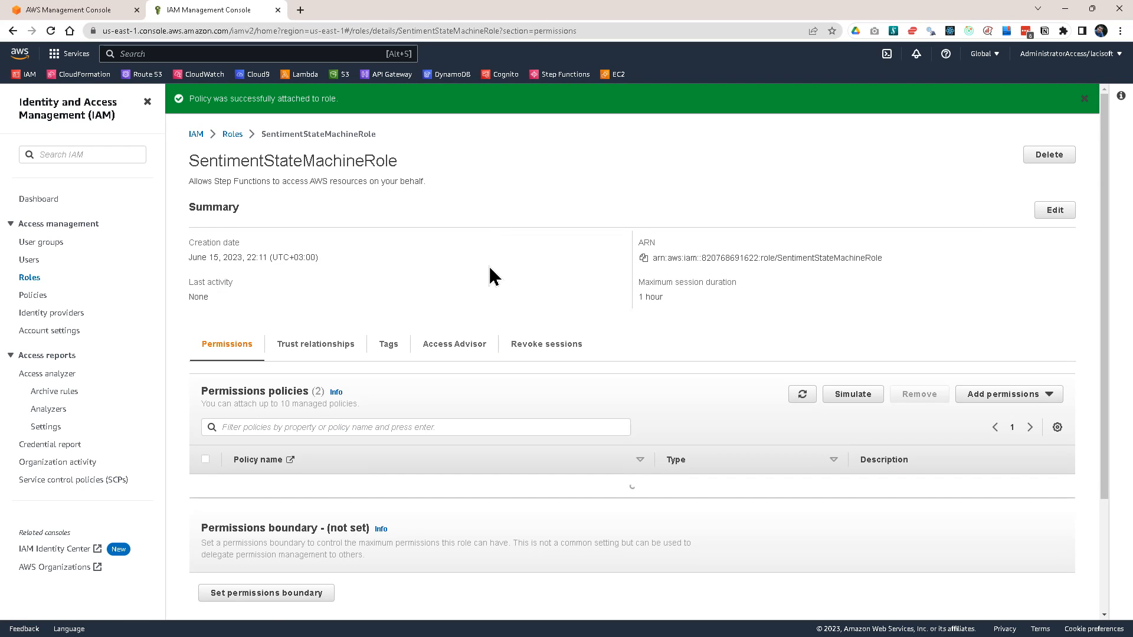
# Attach the ComprehendFullAccess policy to SentimentStateMachineRole, filtering the available policies by "comprehend".
pyautogui.click(980, 394)
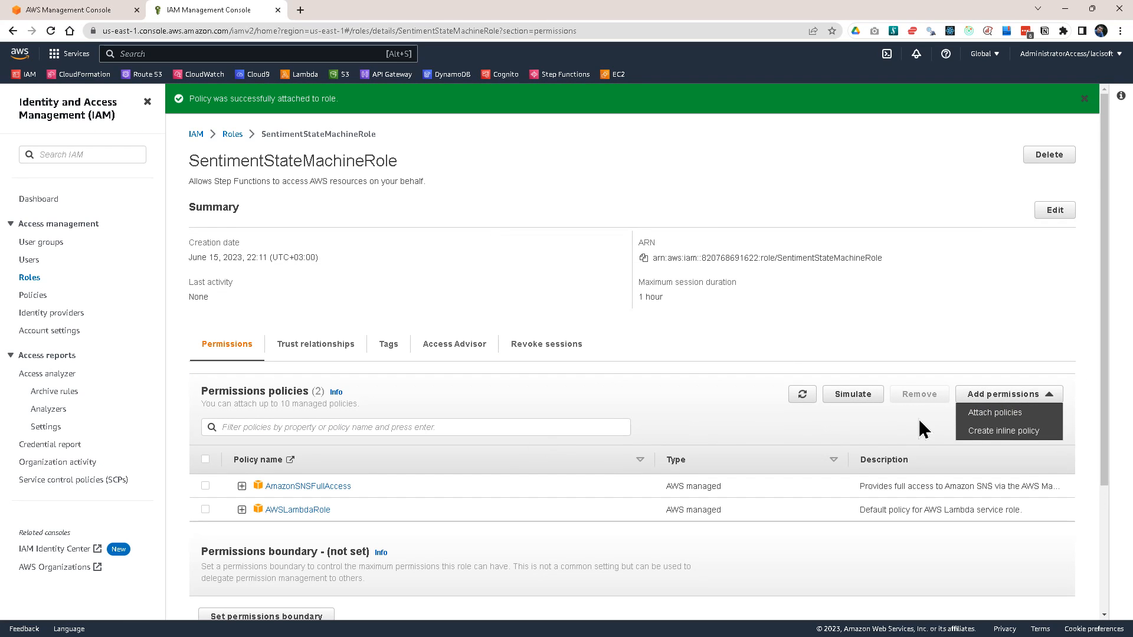
pyautogui.click(997, 416)
pyautogui.click(236, 242)
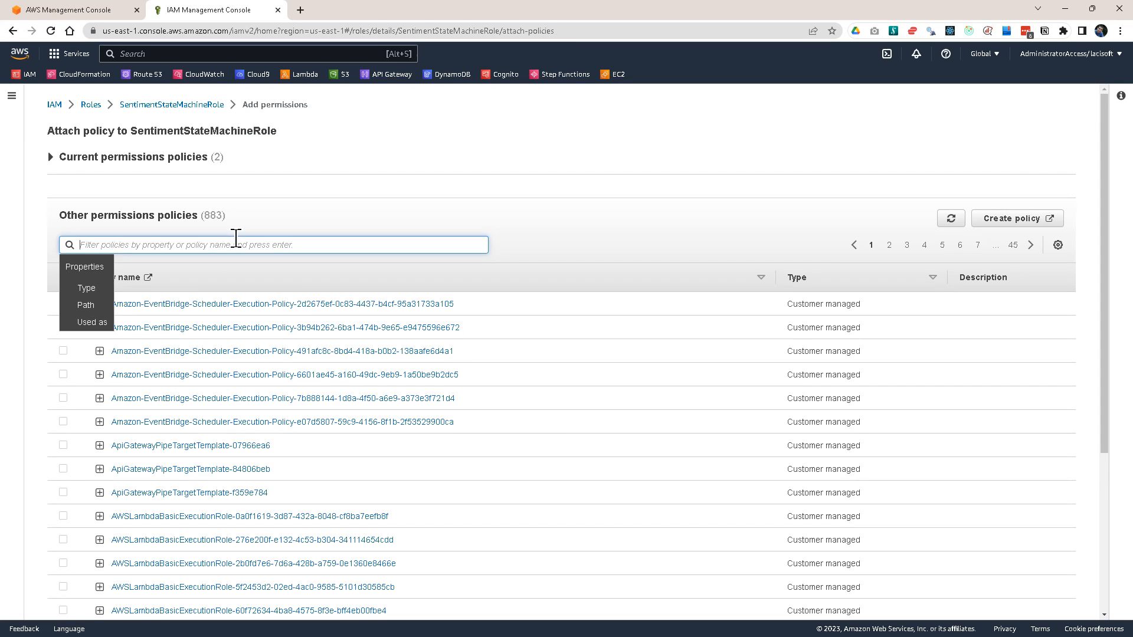
pyautogui.write('ceomp')
pyautogui.press('BackSpace')
pyautogui.press('BackSpace')
pyautogui.write('omp')
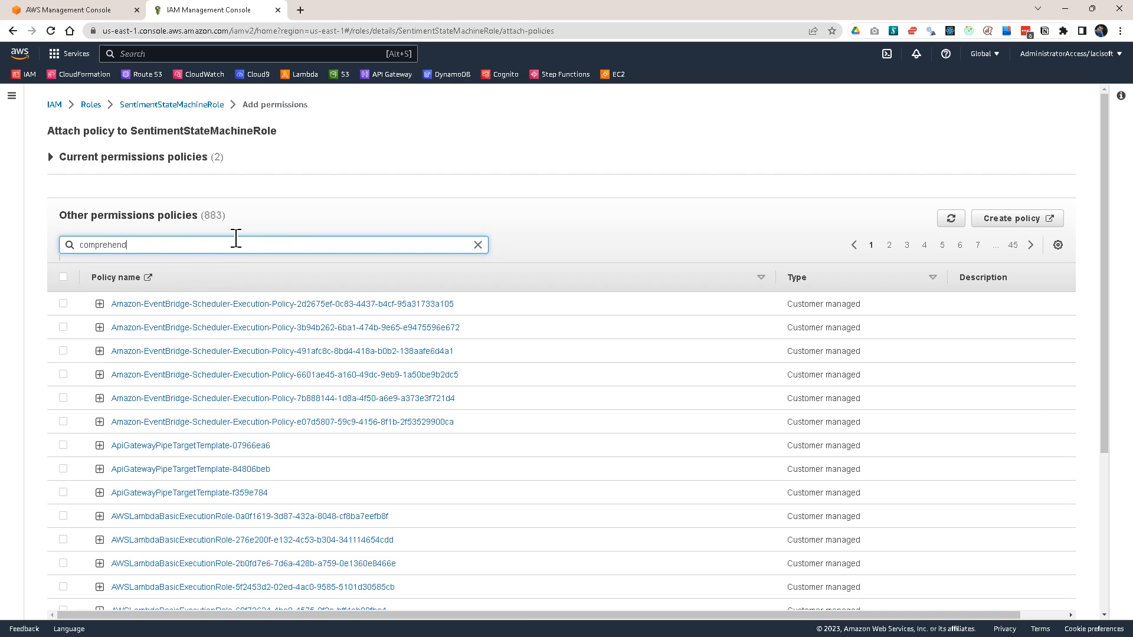
pyautogui.write('rehend')
pyautogui.press('Return')
pyautogui.click(63, 328)
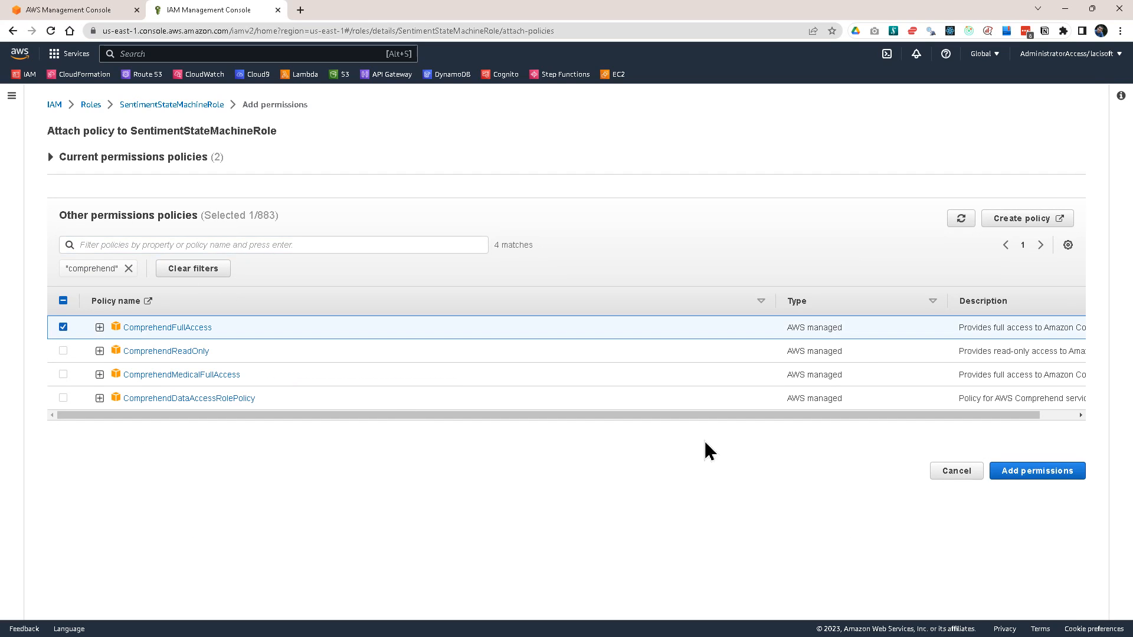
pyautogui.click(1046, 476)
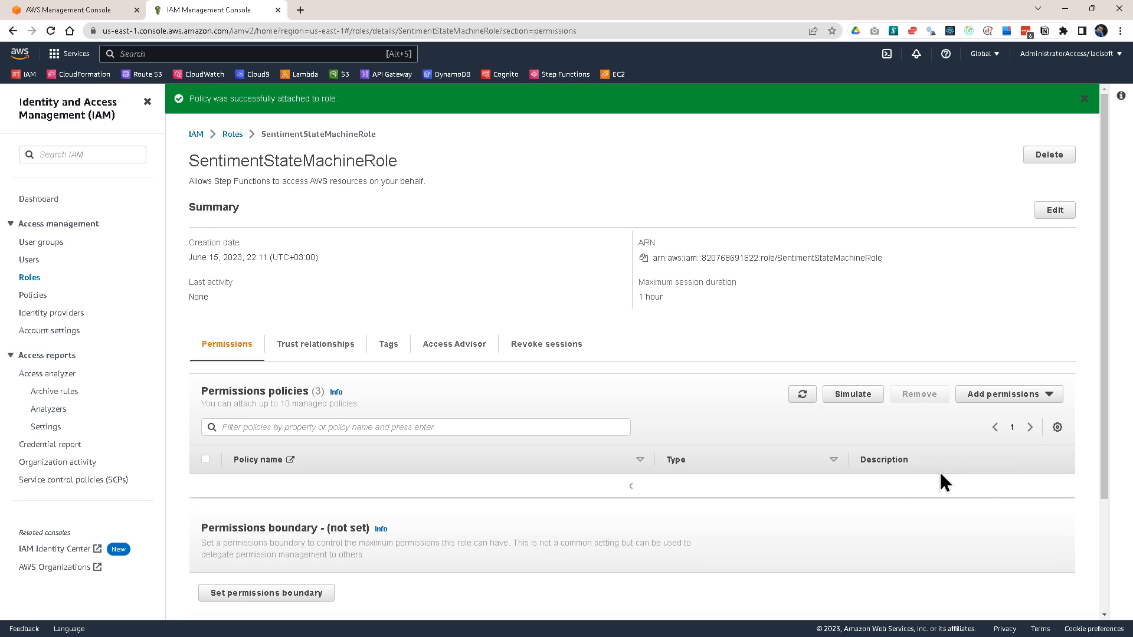
# Review the permissions policies attached to the role and highlight the role name.
pyautogui.scroll(-3, 866, 416)
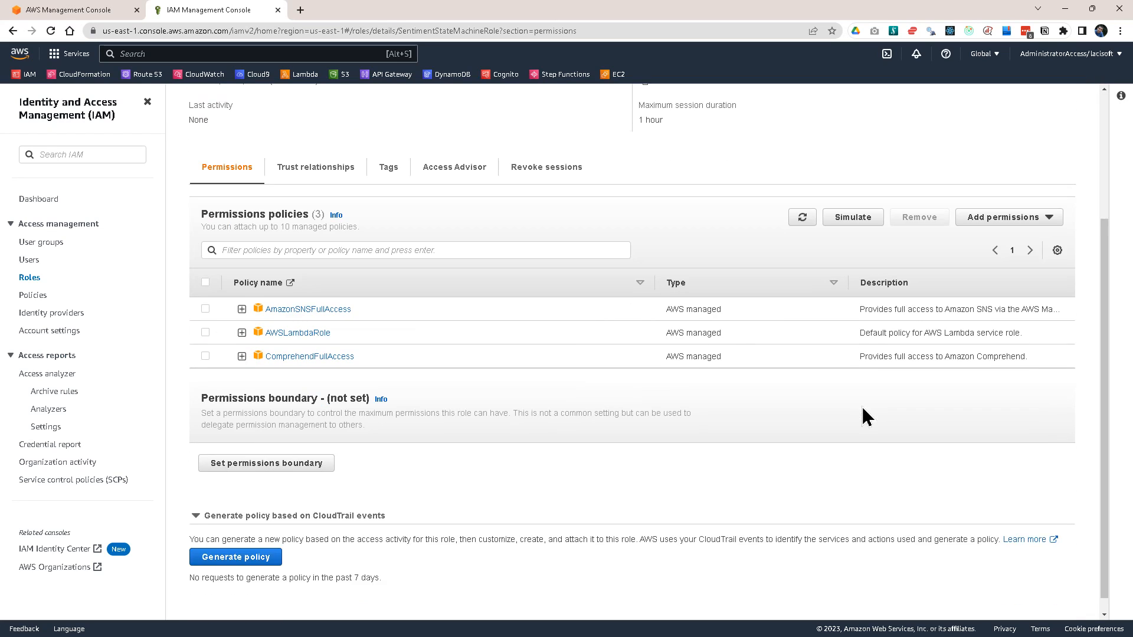
pyautogui.scroll(3, 767, 390)
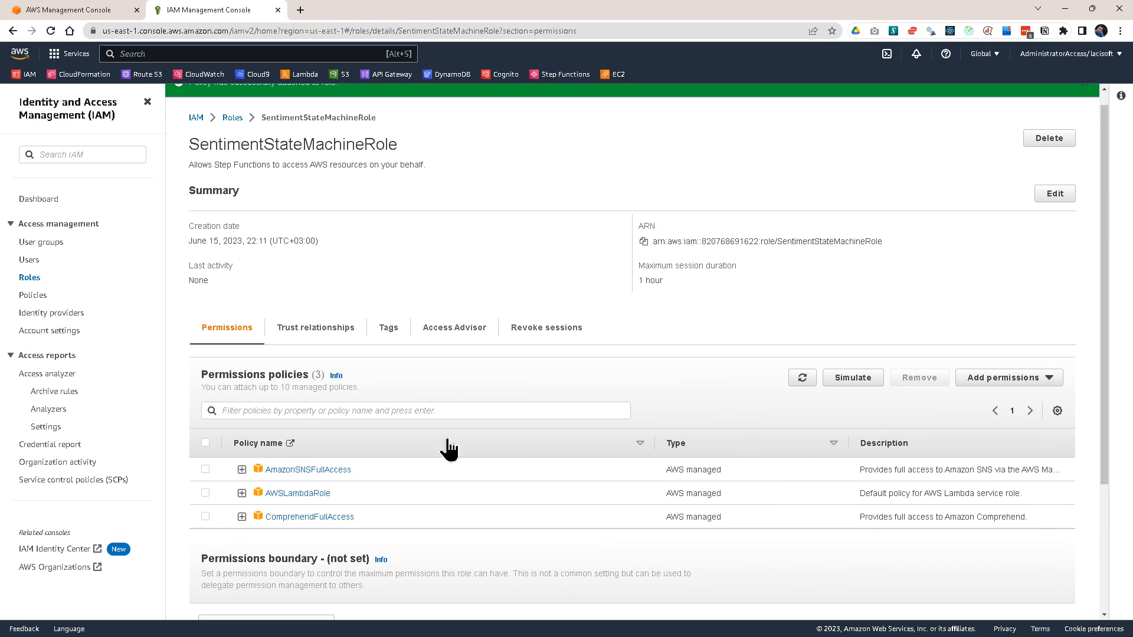
pyautogui.scroll(-3, 361, 343)
pyautogui.scroll(3, 363, 348)
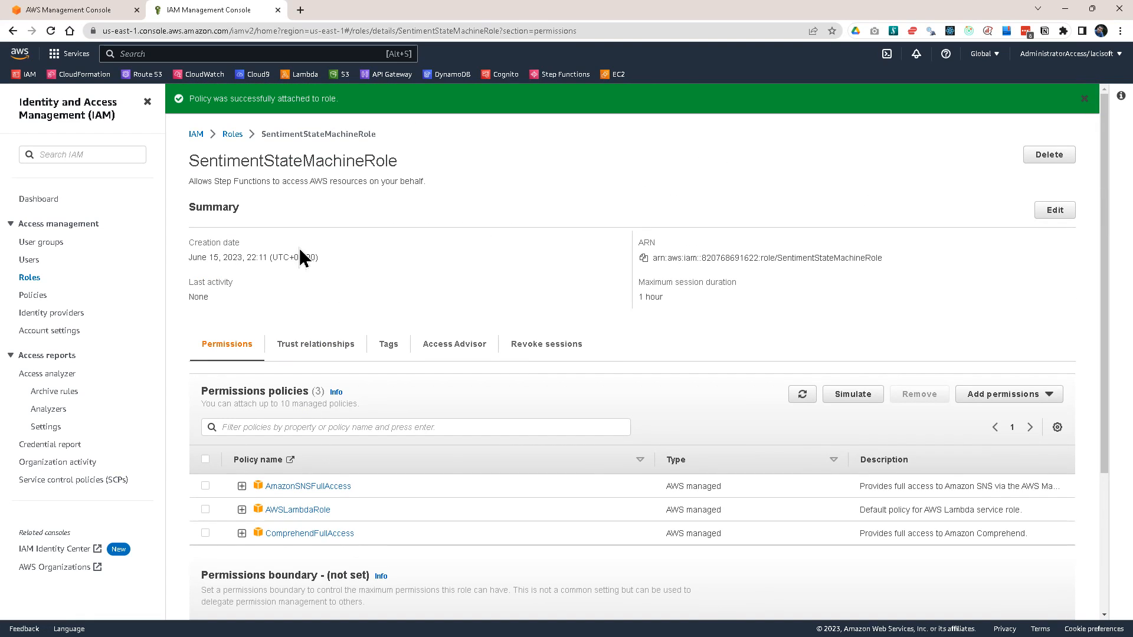
pyautogui.moveTo(187, 152); pyautogui.dragTo(437, 157)
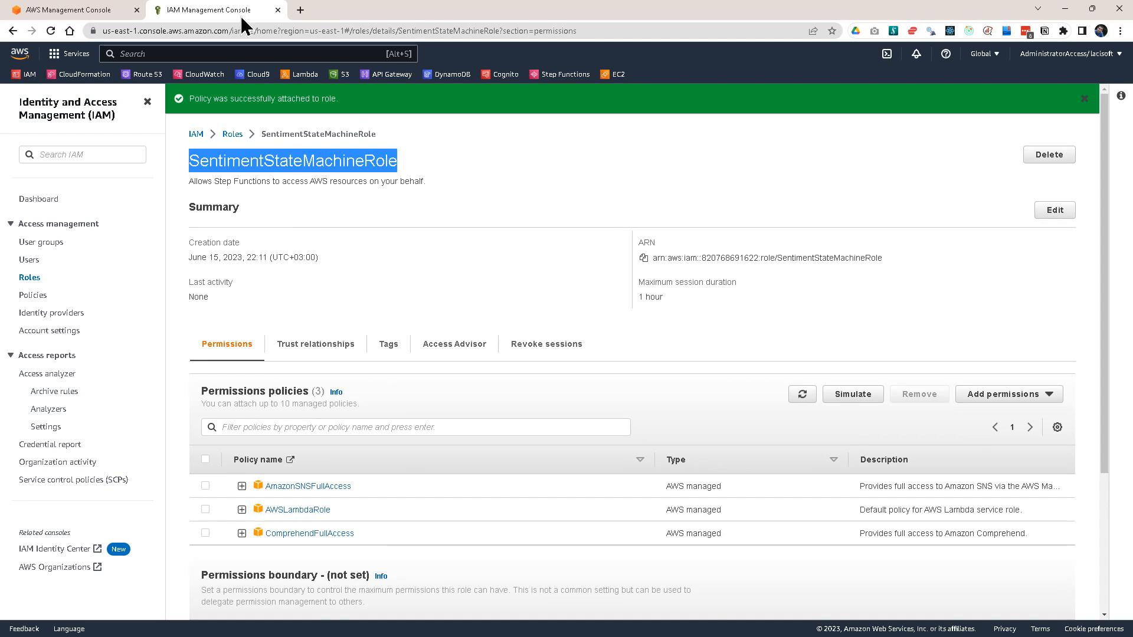
# Return to the AWS console home browser tab and open the Step Functions service.
pyautogui.click(89, 11)
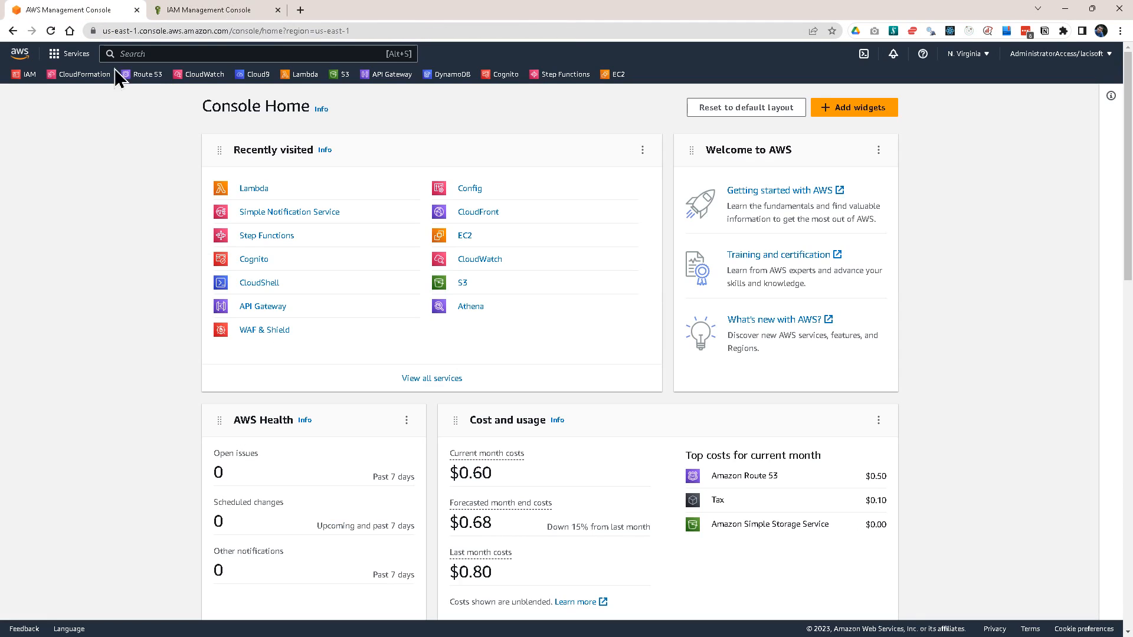
pyautogui.click(557, 77)
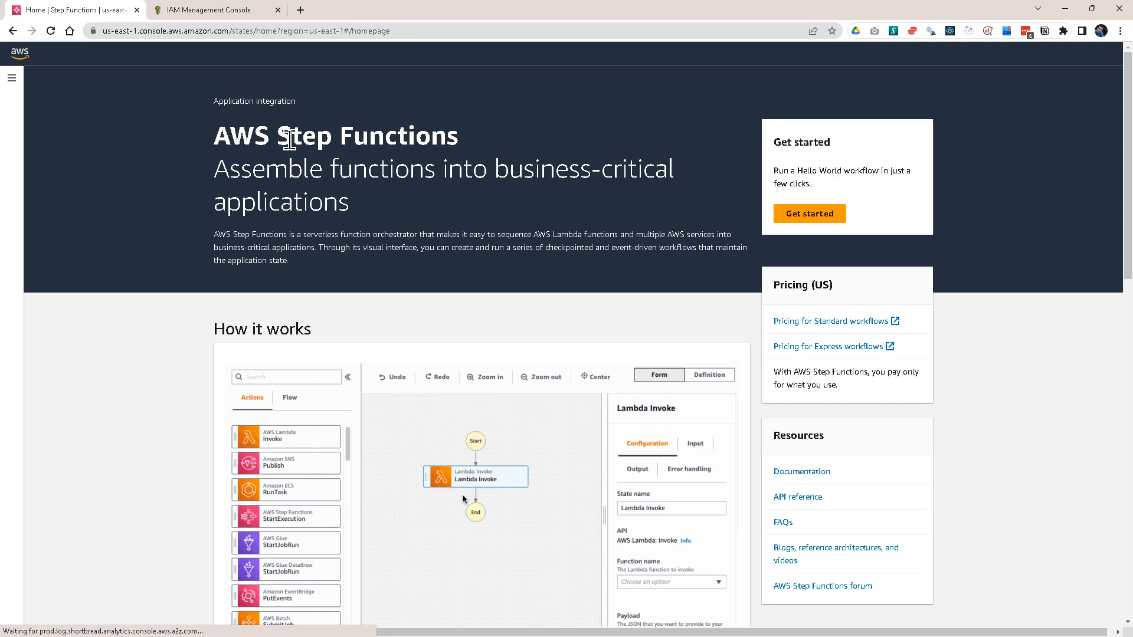
pyautogui.click(226, 54)
pyautogui.write('step ')
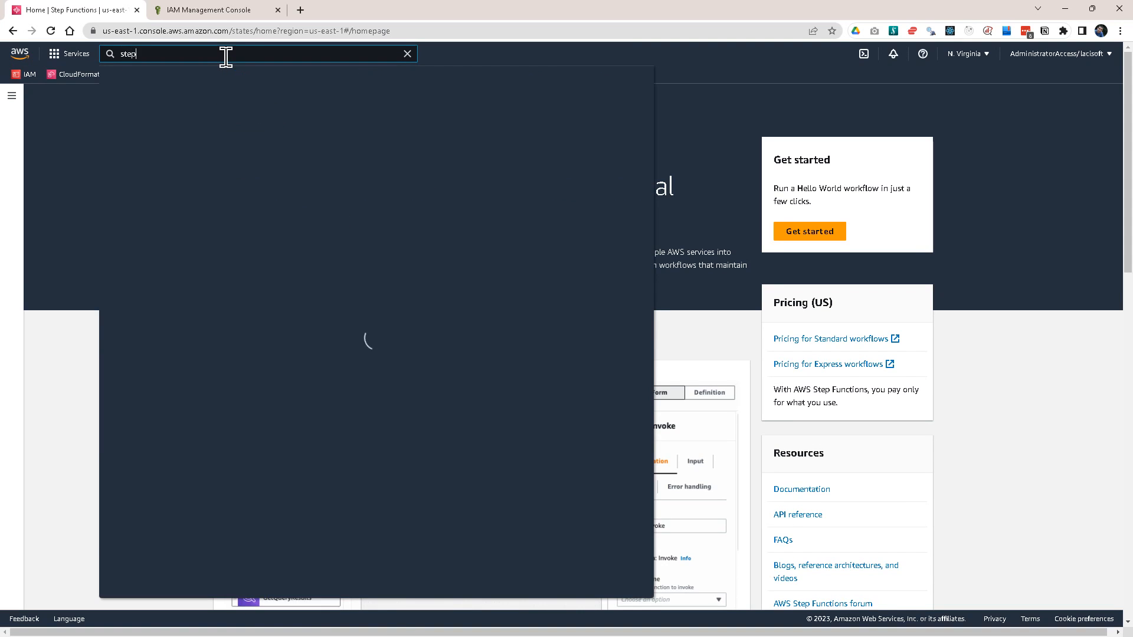
pyautogui.write('f')
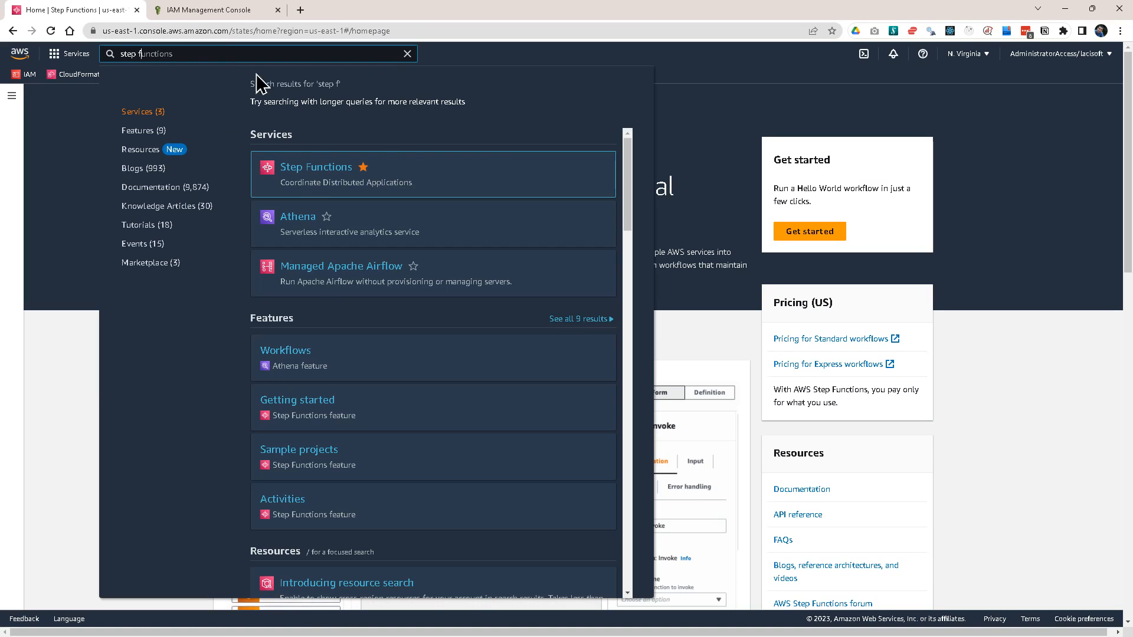
pyautogui.press('Escape')
pyautogui.click(410, 263)
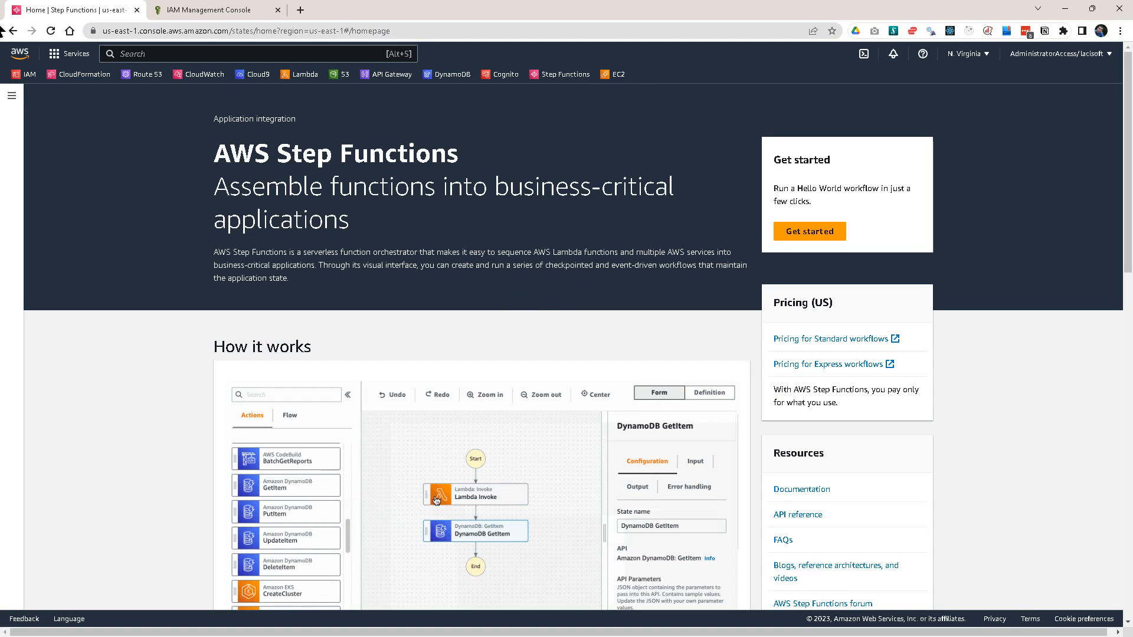
# Start creating a new state machine from the State machines list, keeping visual workflow design and the Standard type.
pyautogui.click(11, 96)
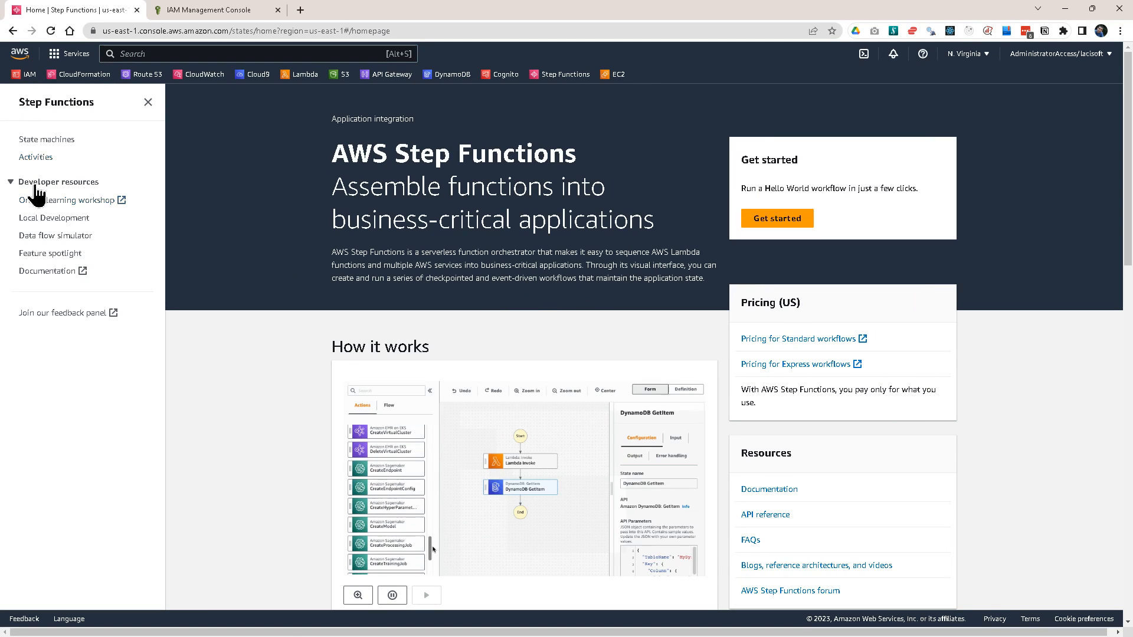
pyautogui.click(37, 141)
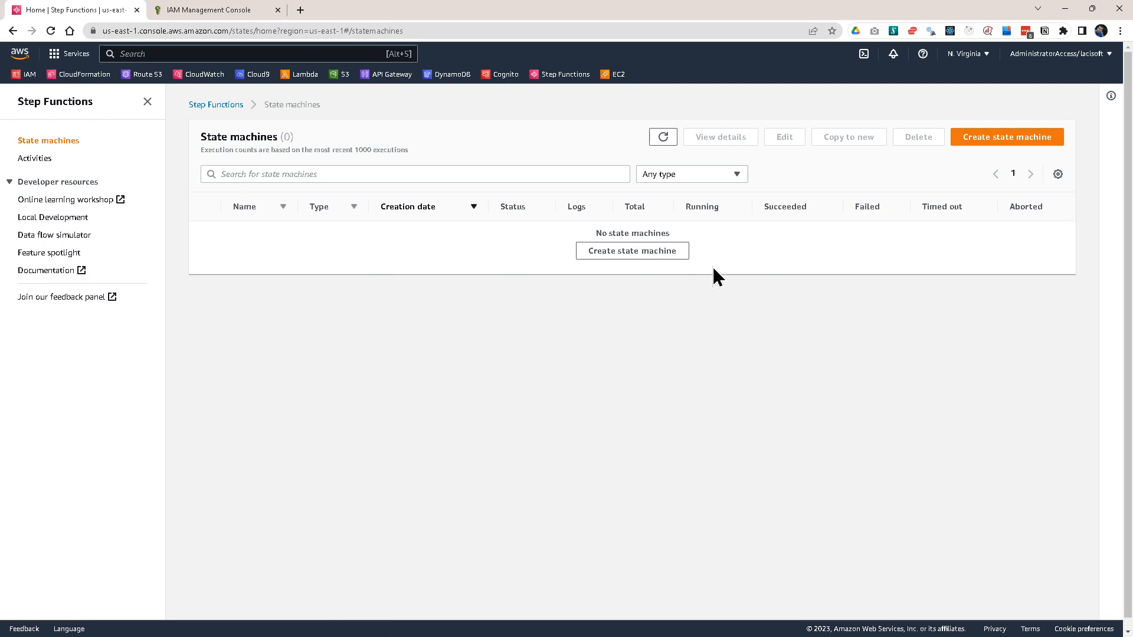
pyautogui.click(1018, 152)
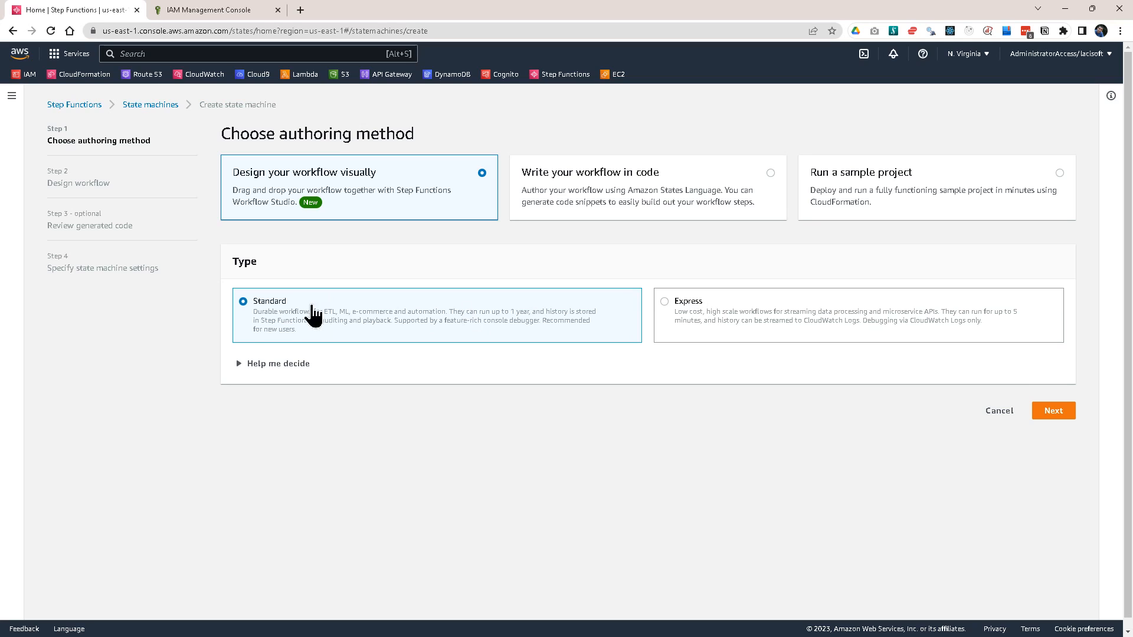
pyautogui.click(767, 313)
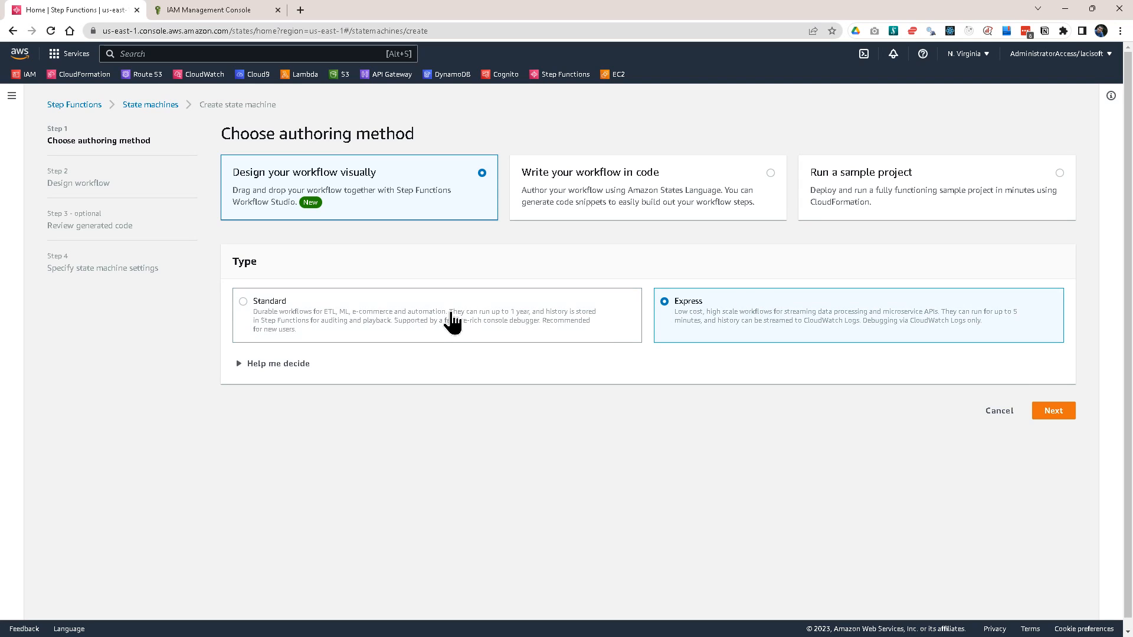
pyautogui.click(367, 319)
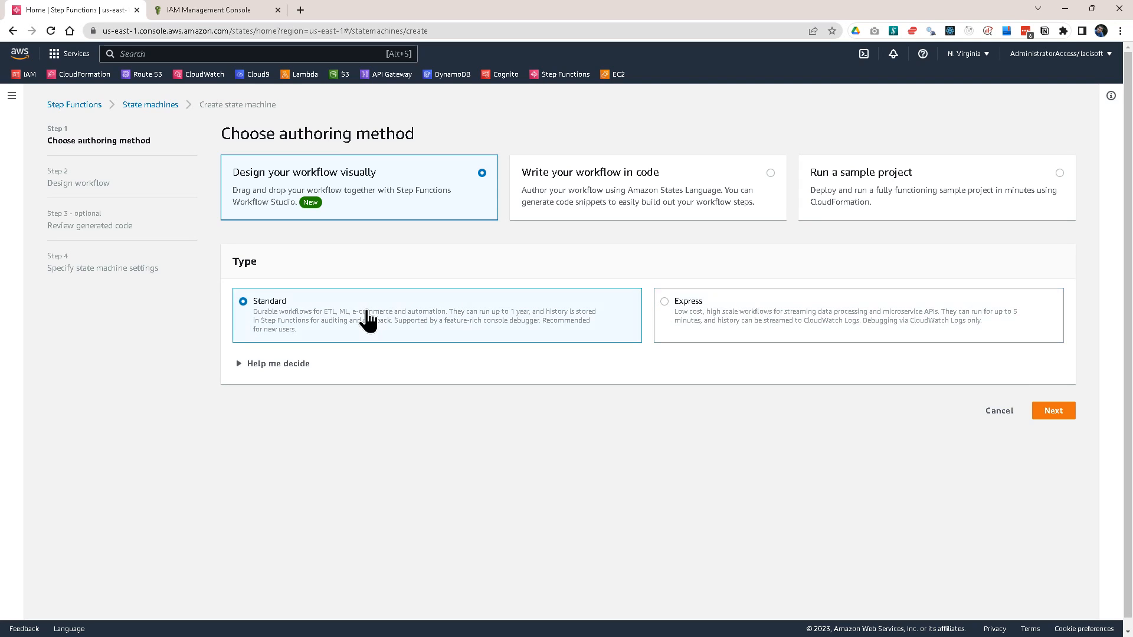
# Examine the comparison of Standard and Express workflows, including maximum duration, execution start rate, state transition rate and pricing.
pyautogui.click(275, 367)
pyautogui.scroll(-1, 265, 389)
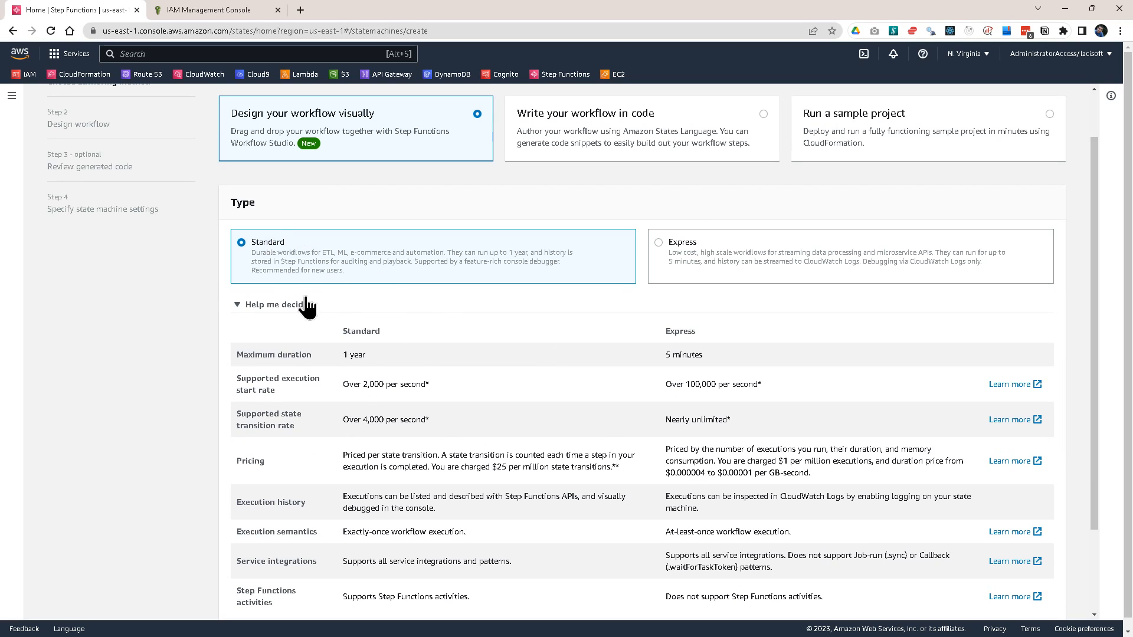
pyautogui.click(365, 353)
pyautogui.moveTo(340, 355); pyautogui.dragTo(388, 355)
pyautogui.click(372, 354)
pyautogui.click(424, 384)
pyautogui.moveTo(341, 383); pyautogui.dragTo(396, 382)
pyautogui.click(413, 401)
pyautogui.moveTo(339, 419); pyautogui.dragTo(386, 420)
pyautogui.click(350, 460)
pyautogui.moveTo(331, 462); pyautogui.dragTo(452, 467)
pyautogui.scroll(-2, 495, 494)
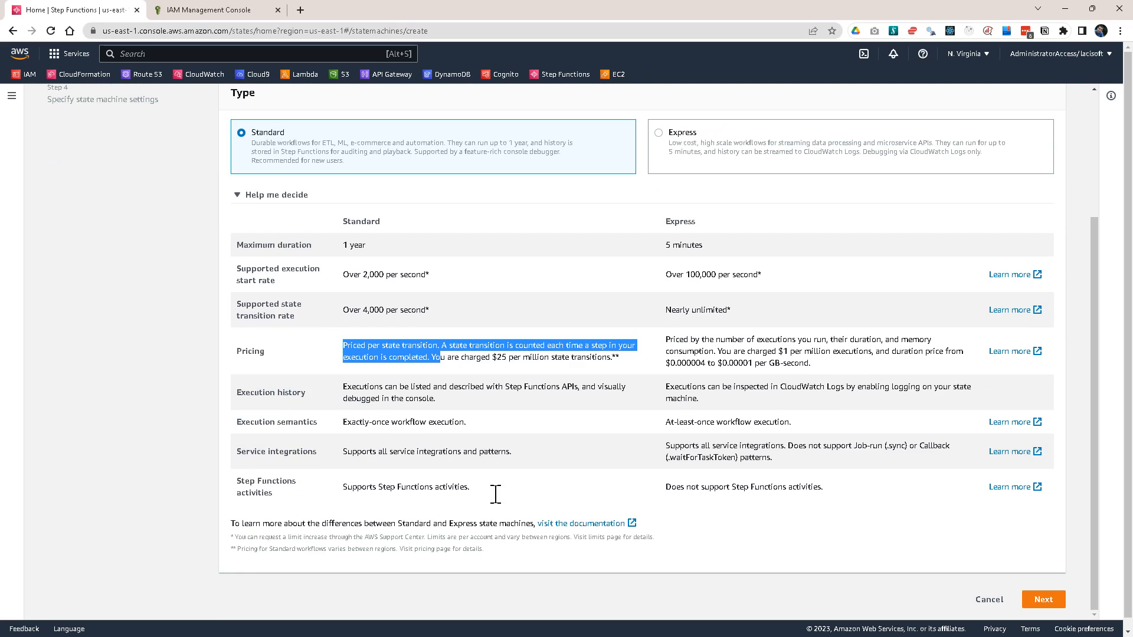
pyautogui.click(313, 433)
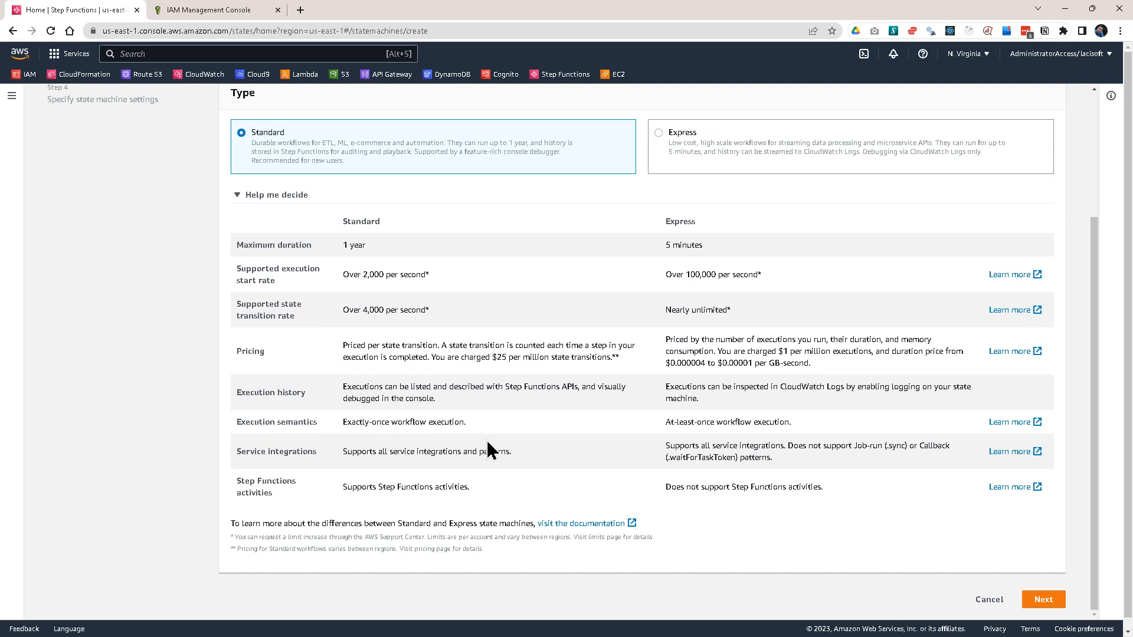
pyautogui.scroll(3, 484, 436)
pyautogui.scroll(-3, 523, 422)
pyautogui.scroll(2, 550, 352)
pyautogui.scroll(-2, 571, 376)
# Proceed to the workflow design stage with the Standard type and visual authoring selected.
pyautogui.scroll(3, 568, 370)
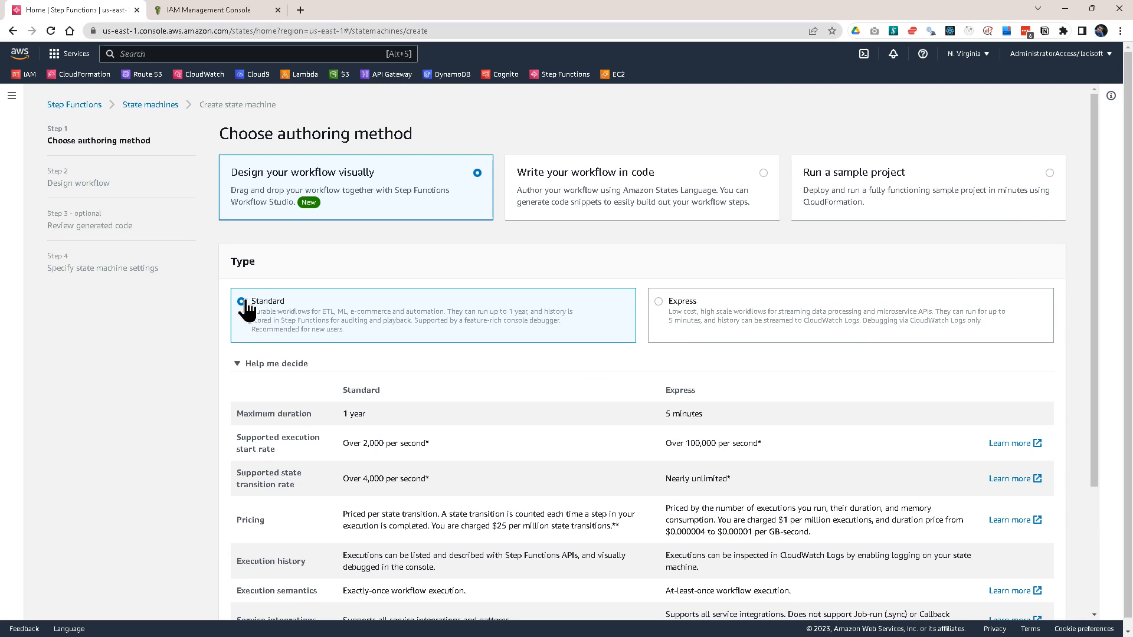
pyautogui.scroll(-3, 628, 420)
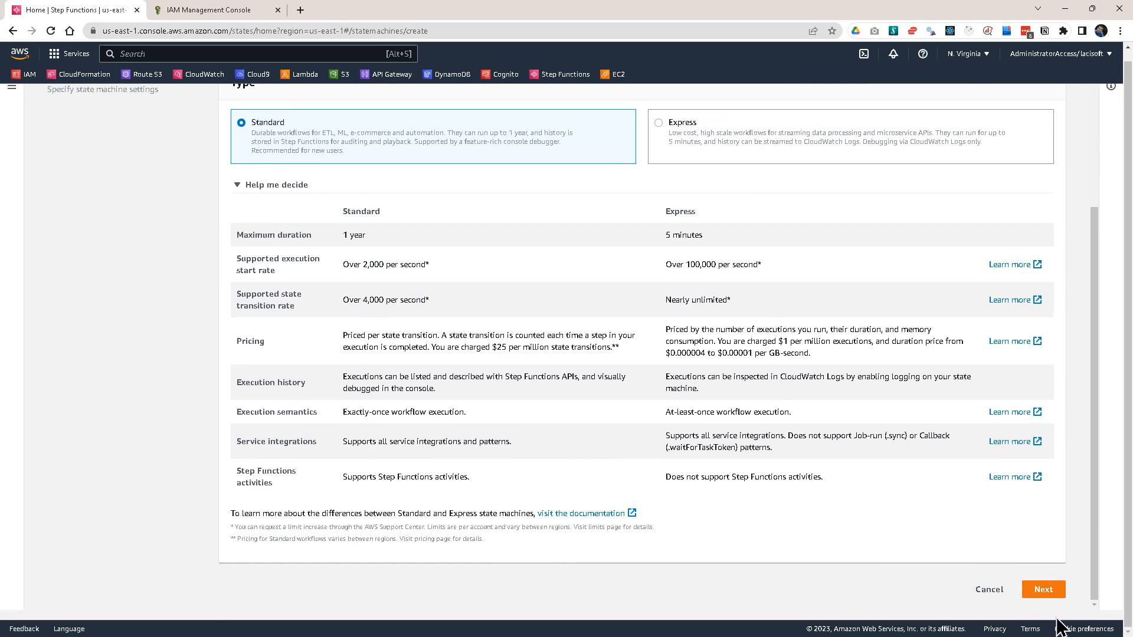
pyautogui.click(1053, 589)
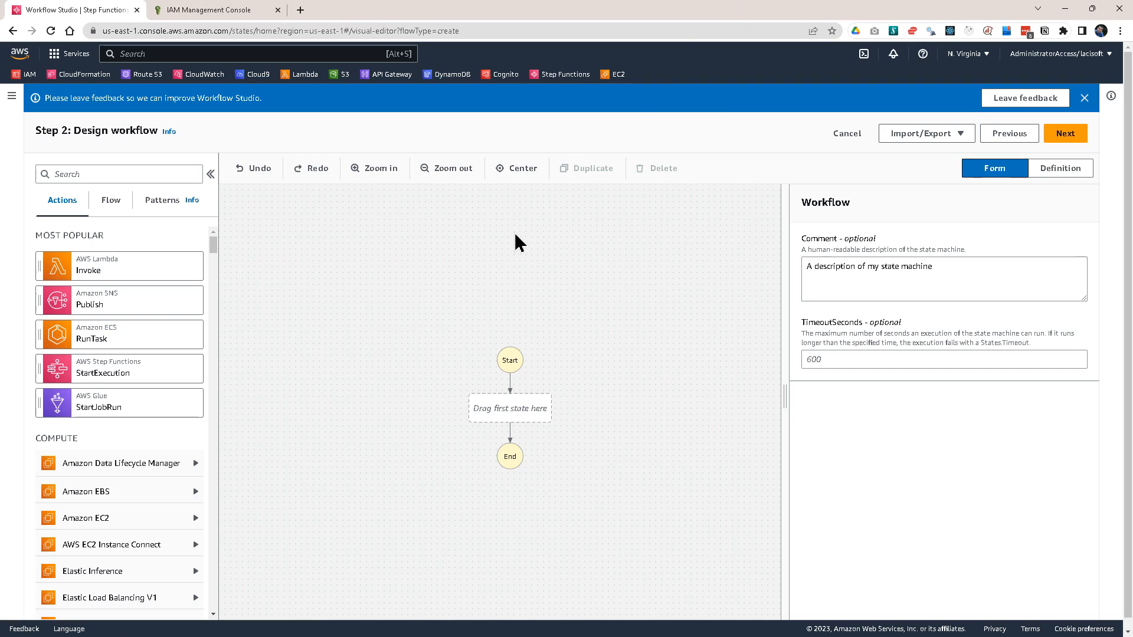
pyautogui.moveTo(373, 370); pyautogui.dragTo(400, 324)
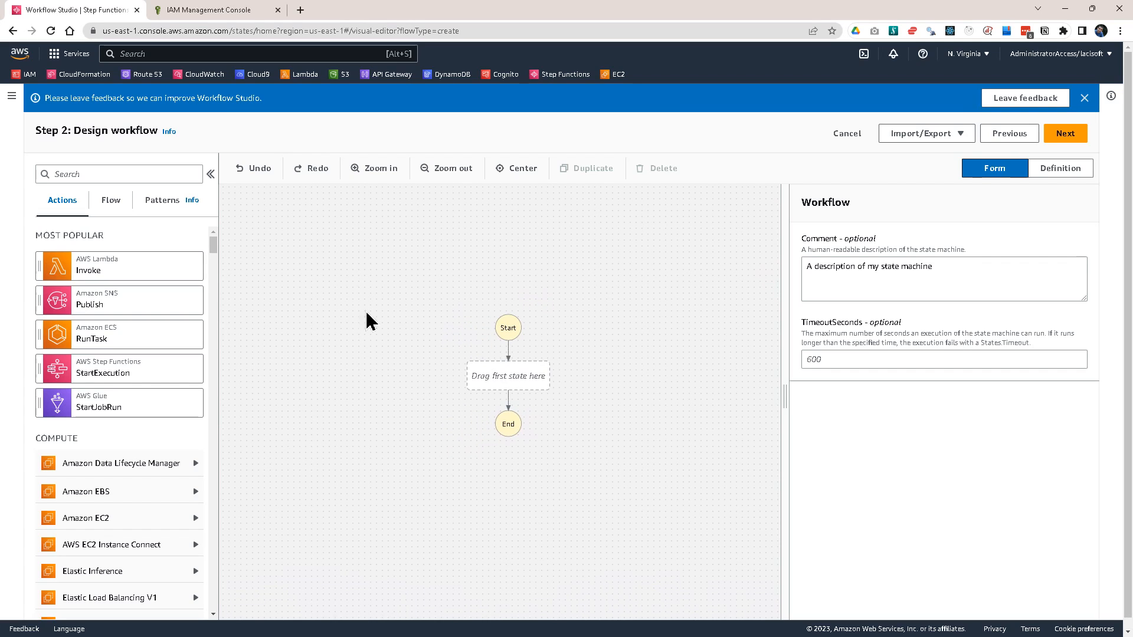
pyautogui.moveTo(562, 308); pyautogui.dragTo(531, 306)
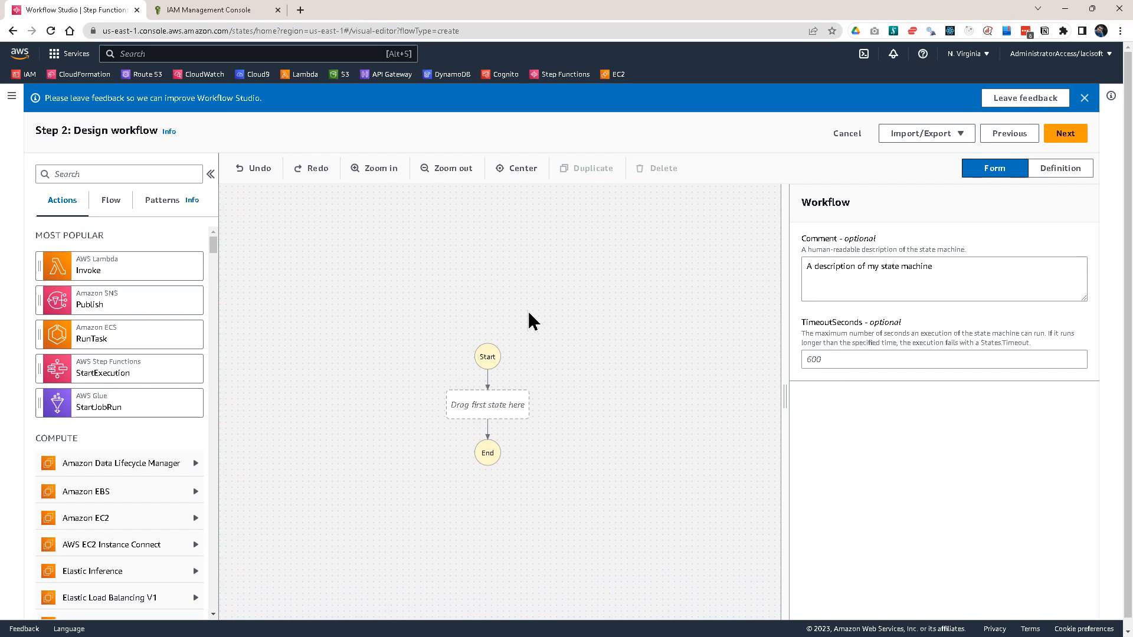
pyautogui.moveTo(435, 314)
pyautogui.mouseDown()
pyautogui.moveTo(412, 286)
pyautogui.moveTo(334, 321)
pyautogui.moveTo(427, 296)
pyautogui.mouseUp()
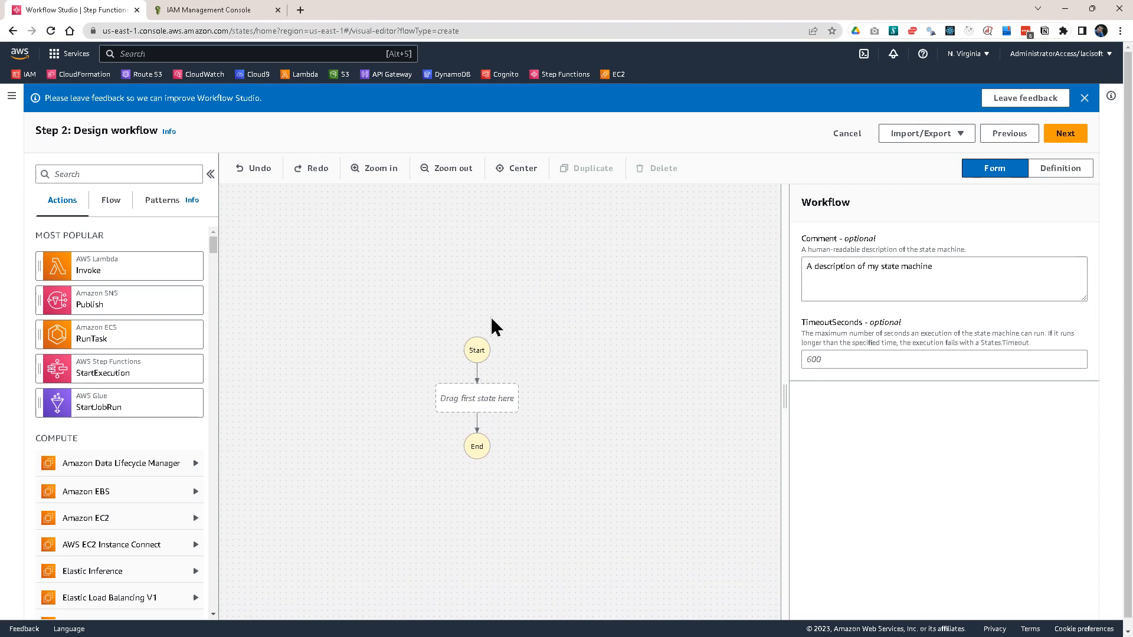
pyautogui.moveTo(512, 282); pyautogui.dragTo(516, 269)
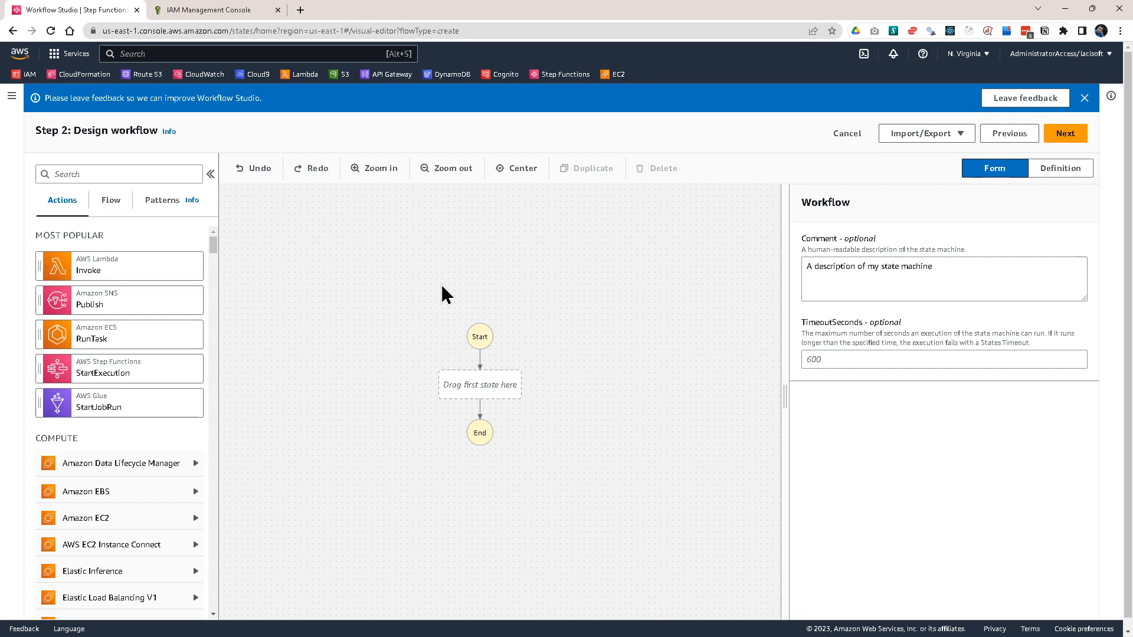
pyautogui.moveTo(398, 307)
pyautogui.mouseDown()
pyautogui.moveTo(431, 239)
pyautogui.moveTo(392, 298)
pyautogui.mouseUp()
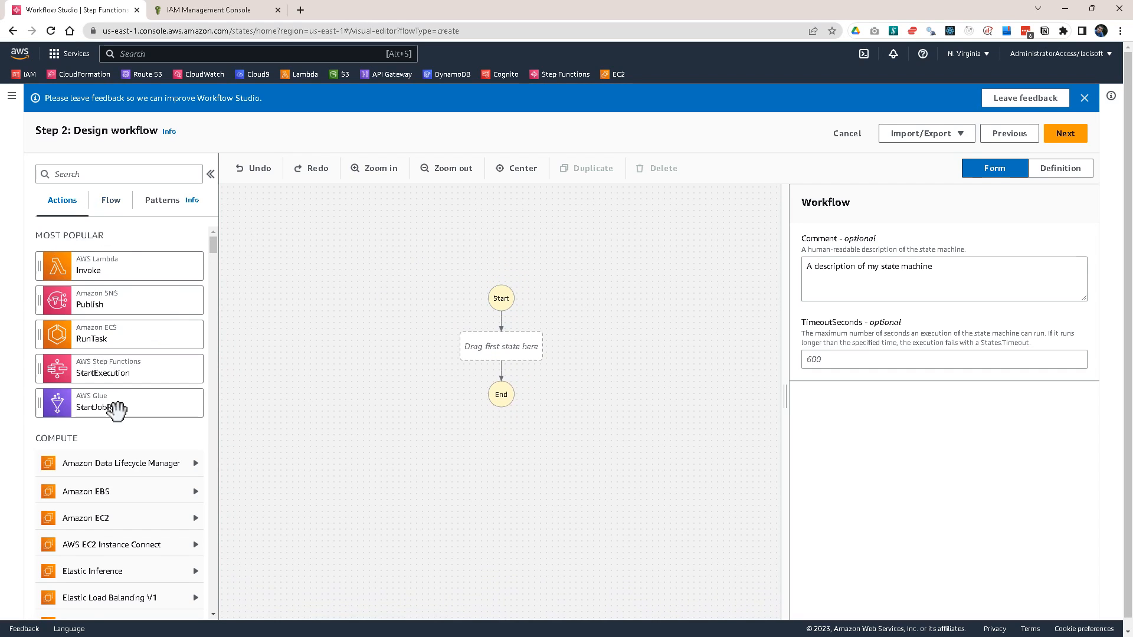
# Browse the actions available for the workflow by service, including those offered for Amazon S3.
pyautogui.scroll(-15, 126, 397)
pyautogui.moveTo(214, 301); pyautogui.dragTo(204, 230)
pyautogui.scroll(-10, 124, 404)
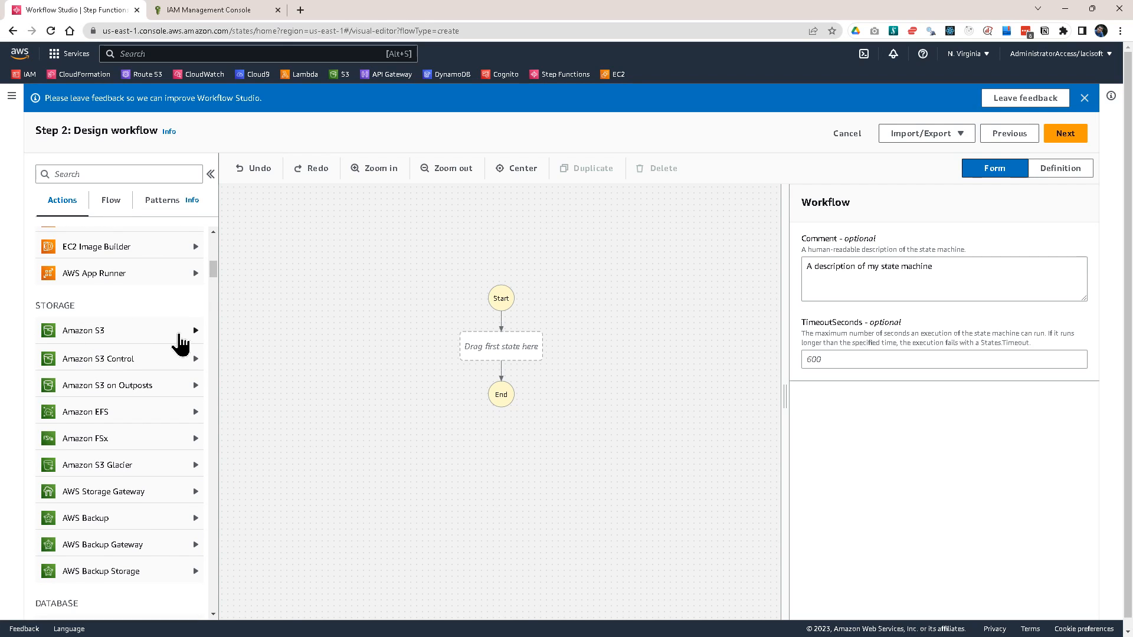
pyautogui.click(177, 341)
pyautogui.scroll(-20, 160, 359)
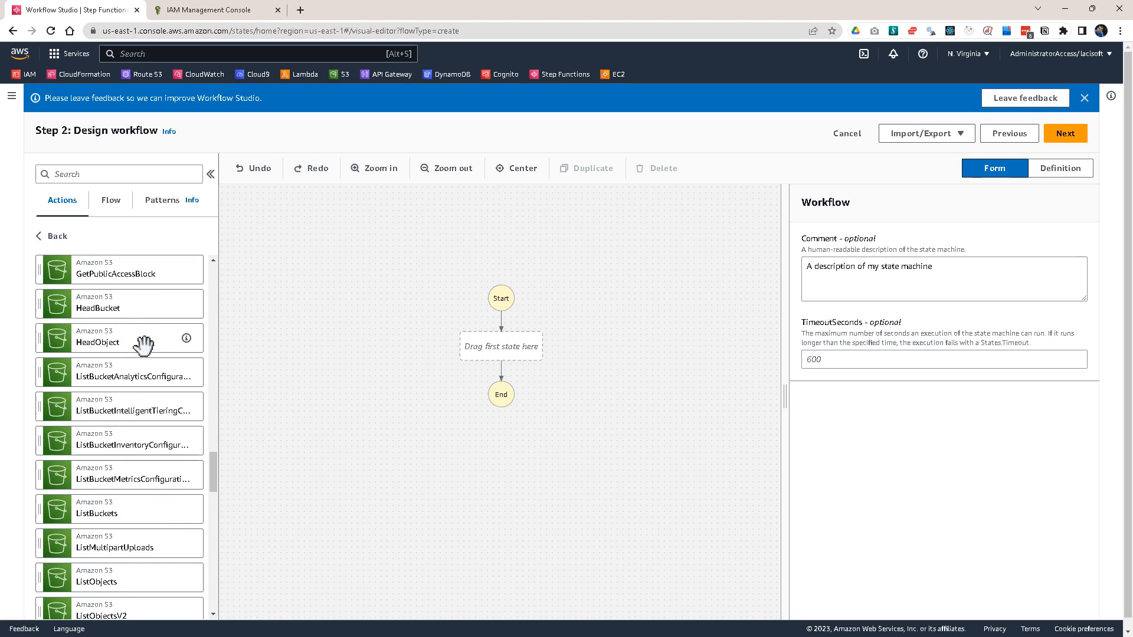
pyautogui.scroll(-1, 155, 355)
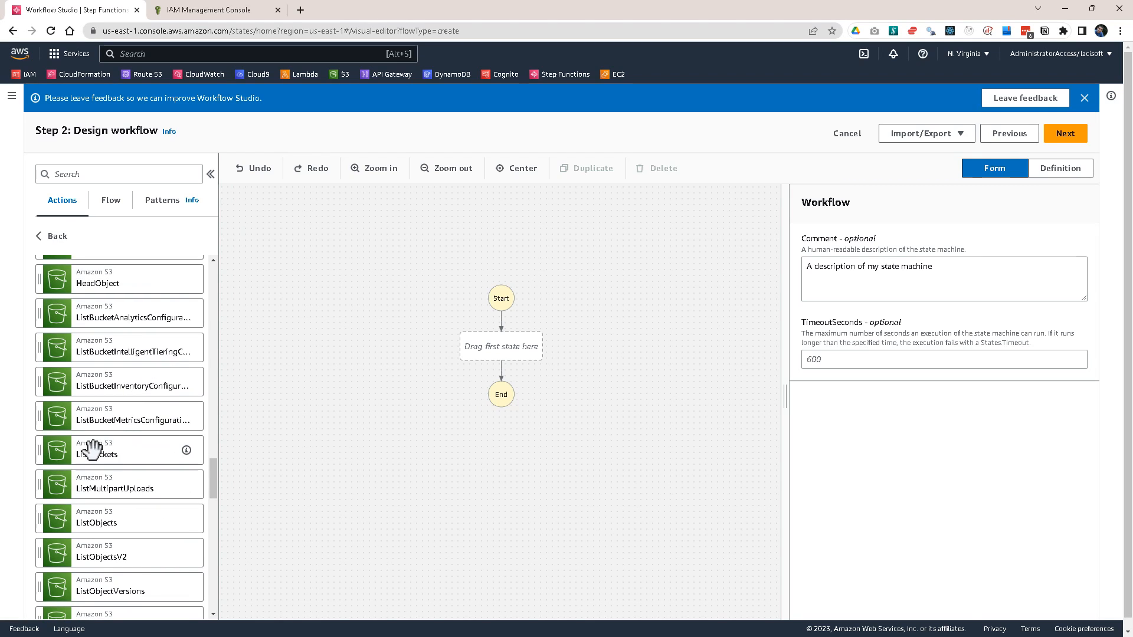
pyautogui.moveTo(83, 454); pyautogui.dragTo(144, 458)
pyautogui.scroll(5, 152, 401)
pyautogui.scroll(10, 140, 330)
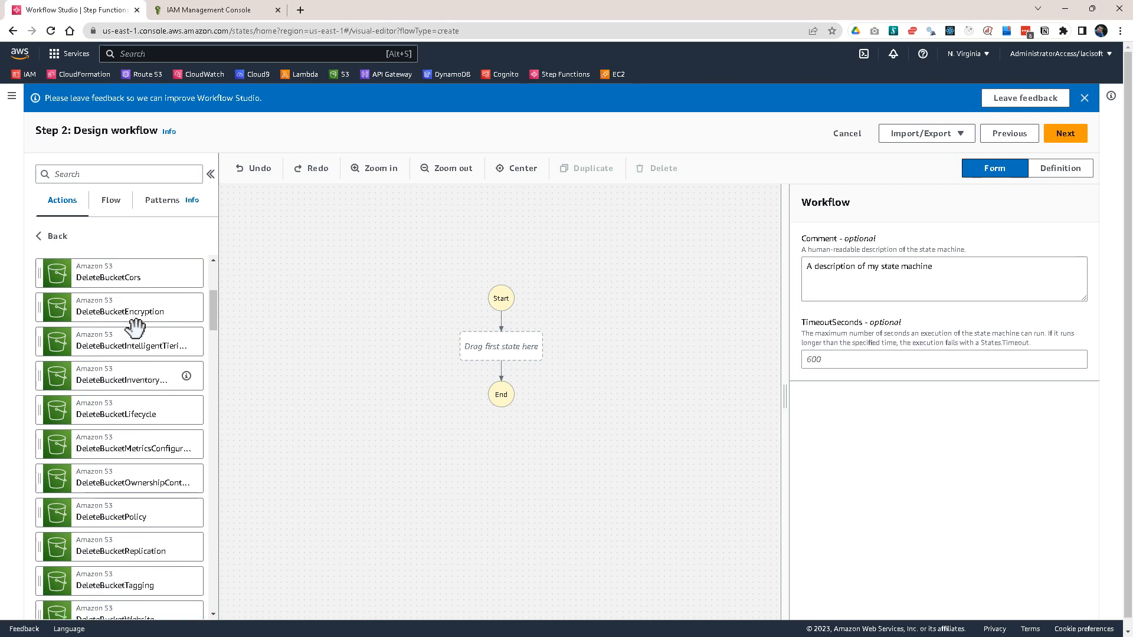
# Search the actions of all services for "comprehend", leaving the Amazon S3 action list.
pyautogui.click(89, 172)
pyautogui.write('compreh')
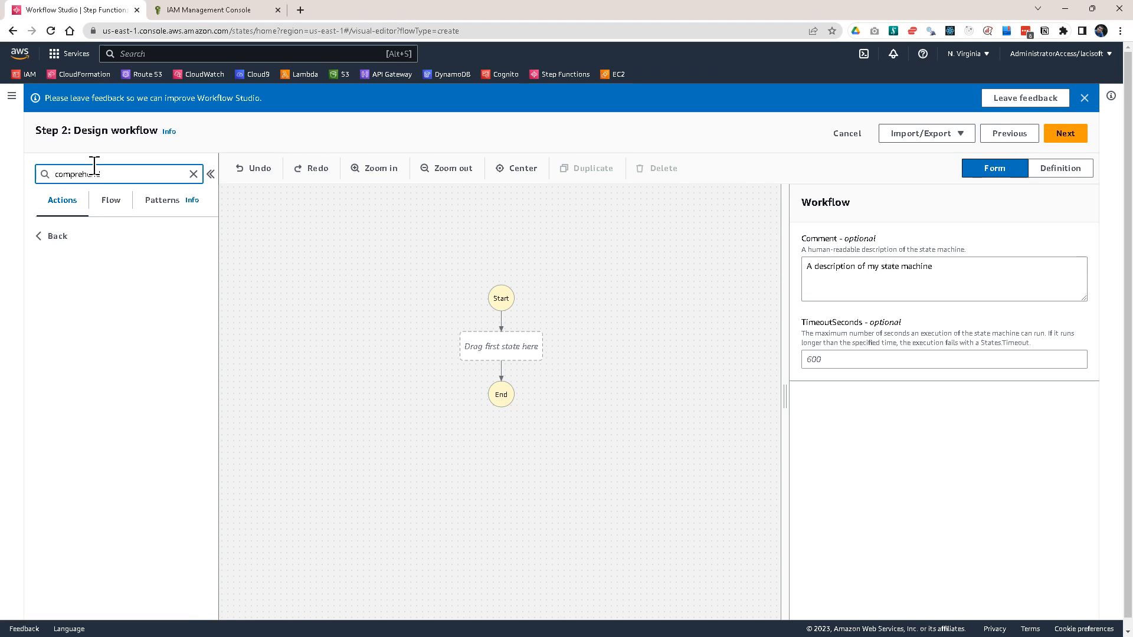
pyautogui.write('end')
pyautogui.click(55, 238)
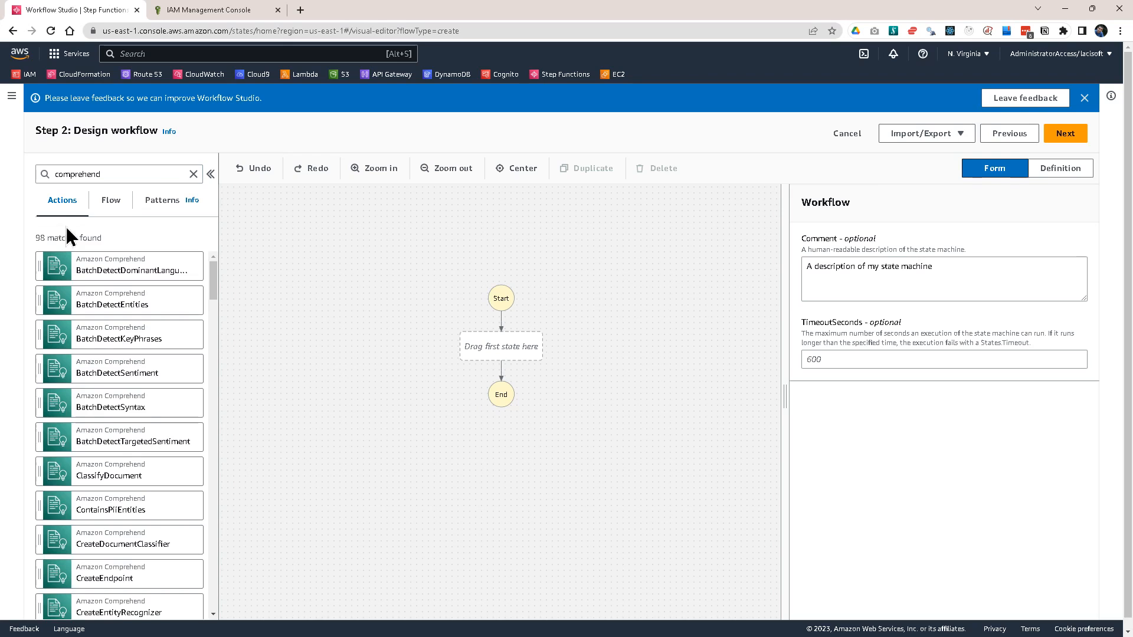
# Add the Amazon Comprehend DetectSentiment action as the first state between Start and End.
pyautogui.scroll(-3, 145, 335)
pyautogui.scroll(-20, 145, 331)
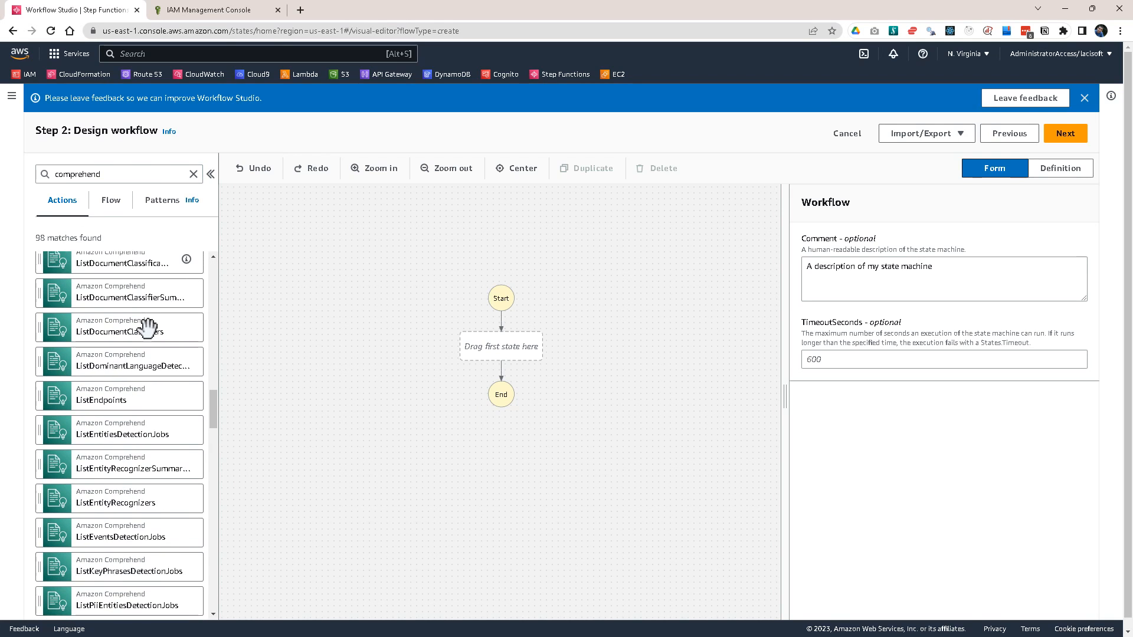
pyautogui.scroll(-13, 171, 319)
pyautogui.scroll(15, 174, 317)
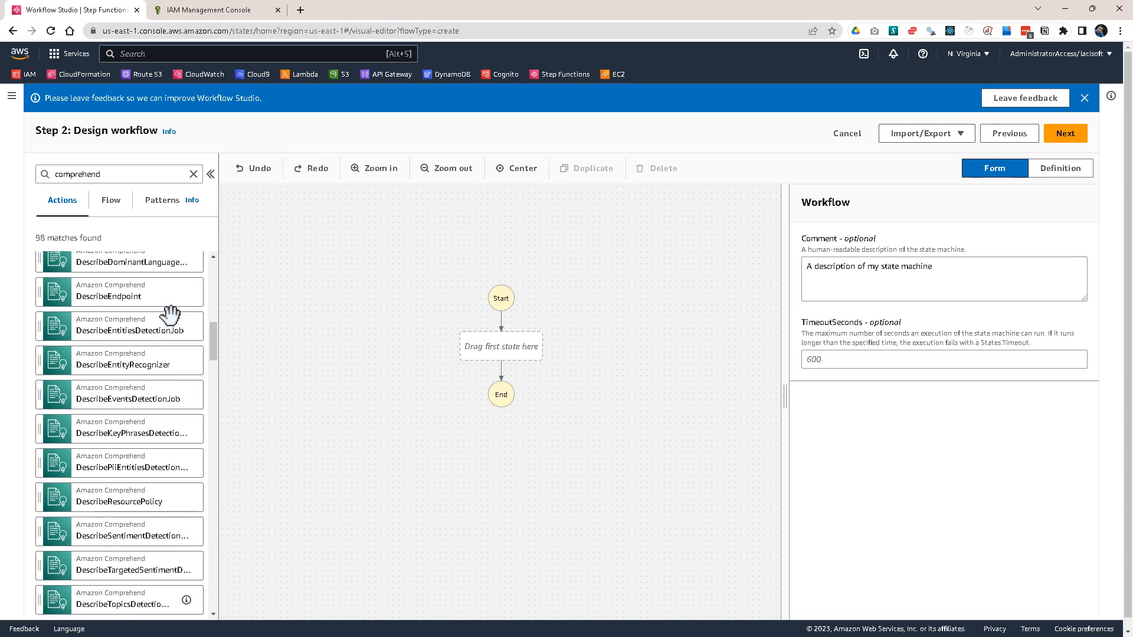
pyautogui.scroll(15, 169, 310)
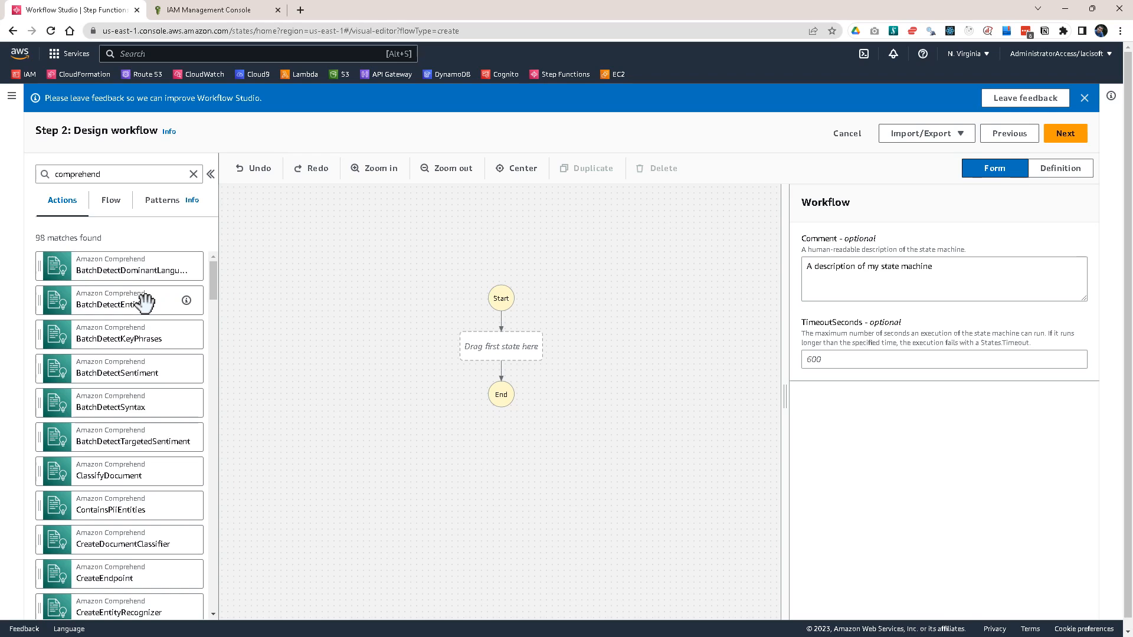
pyautogui.scroll(-10, 150, 318)
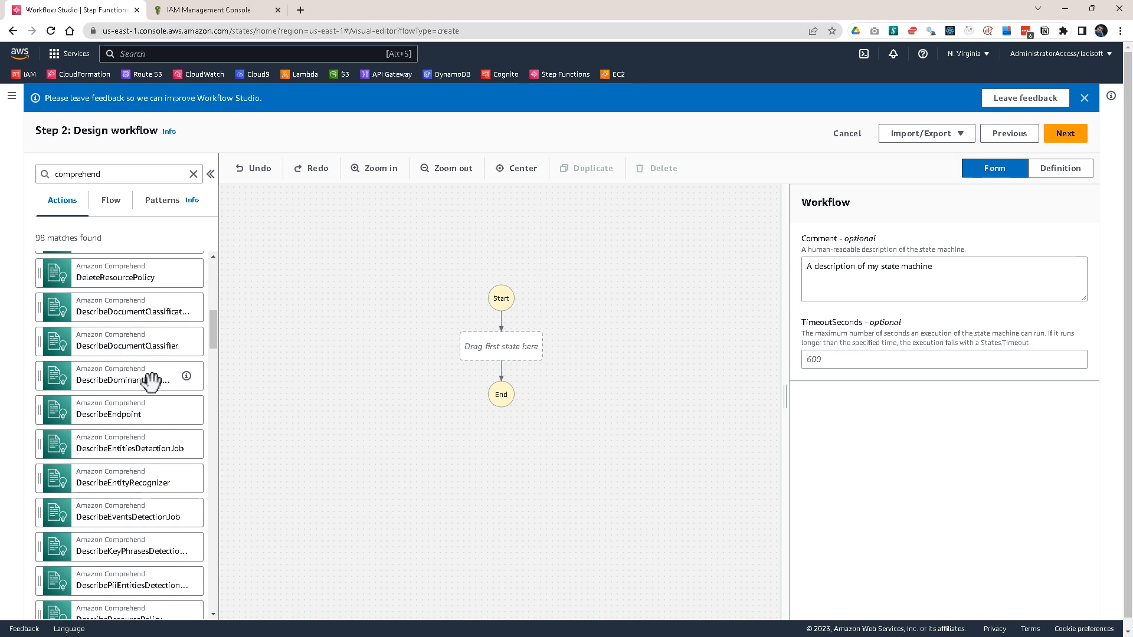
pyautogui.scroll(-8, 132, 405)
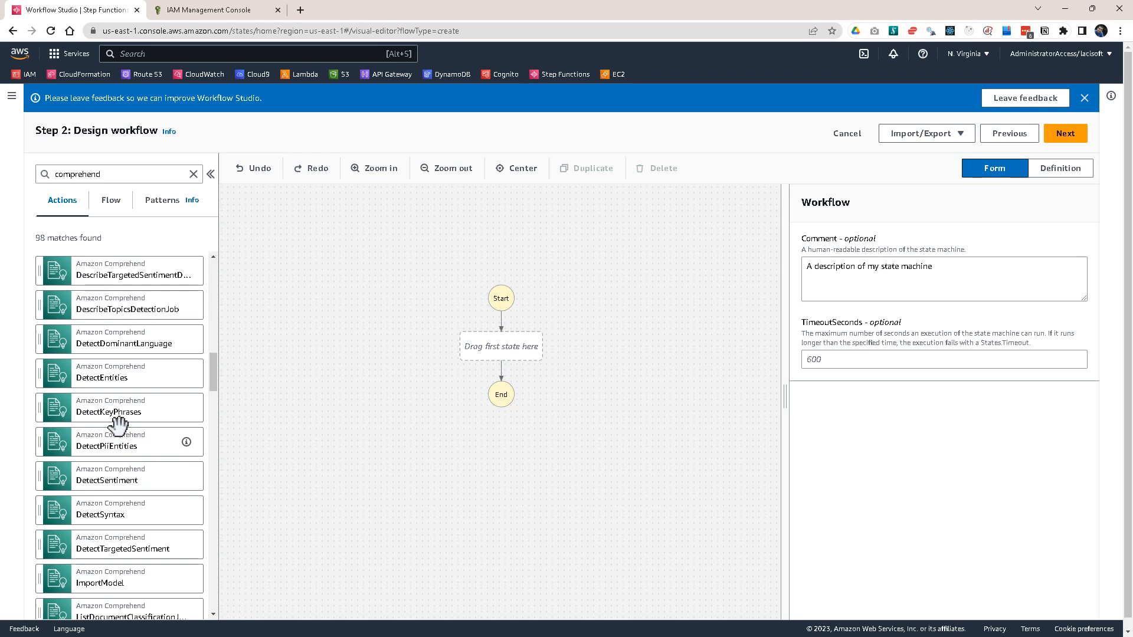
pyautogui.moveTo(116, 484); pyautogui.dragTo(474, 376)
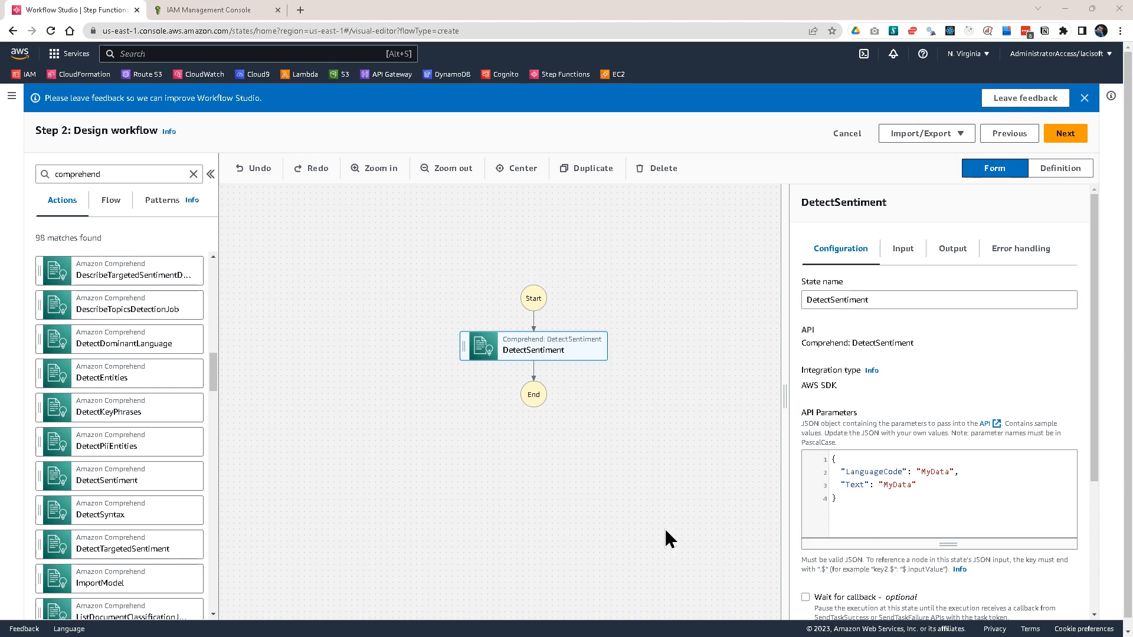
# Set the LanguageCode API parameter of the DetectSentiment state to "en".
pyautogui.click(910, 476)
pyautogui.hotkey('shift', 'Right')
pyautogui.hotkey('shift', 'Right')
pyautogui.hotkey('shift', 'Right')
pyautogui.hotkey('shift', 'Right')
pyautogui.hotkey('shift', 'Right')
pyautogui.hotkey('shift', 'Right')
pyautogui.write('en')
# Change the Text parameter's key to "Text.$" with the value "$.Comment", and continue to the generated code.
pyautogui.press('Up')
pyautogui.write('.$')
pyautogui.press('Right')
pyautogui.press('Right')
pyautogui.press('Right')
pyautogui.hotkey('shift', 'Right')
pyautogui.hotkey('shift', 'Right')
pyautogui.hotkey('shift', 'Right')
pyautogui.hotkey('shift', 'Right')
pyautogui.hotkey('shift', 'Right')
pyautogui.hotkey('shift', 'Right')
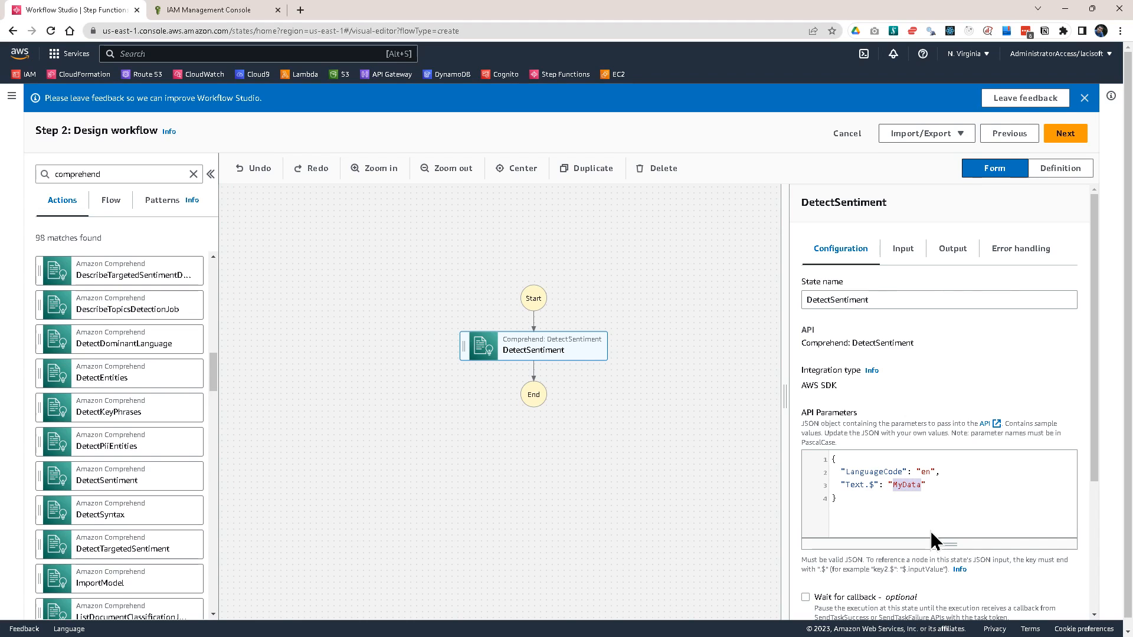
pyautogui.write('$.Comment')
pyautogui.moveTo(893, 485); pyautogui.dragTo(938, 485)
pyautogui.click(880, 494)
pyautogui.click(1065, 133)
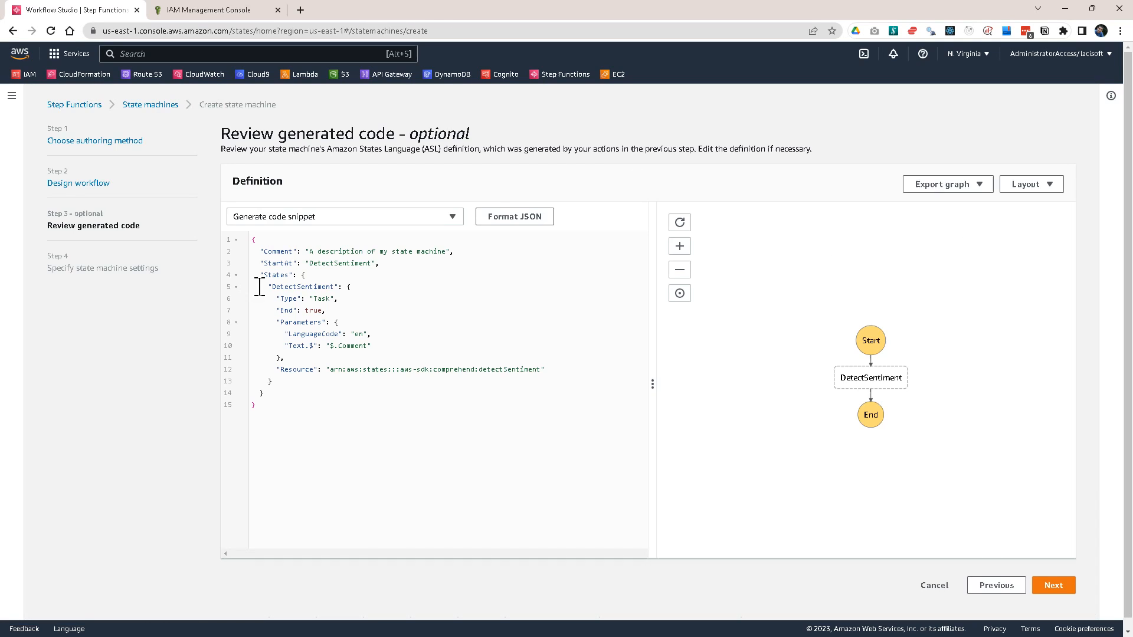
# Review the generated Amazon States Language definition of the DetectSentiment workflow alongside its graph.
pyautogui.moveTo(344, 460); pyautogui.dragTo(290, 255)
pyautogui.click(322, 319)
pyautogui.moveTo(344, 435); pyautogui.dragTo(289, 256)
pyautogui.click(391, 338)
pyautogui.moveTo(303, 425); pyautogui.dragTo(273, 242)
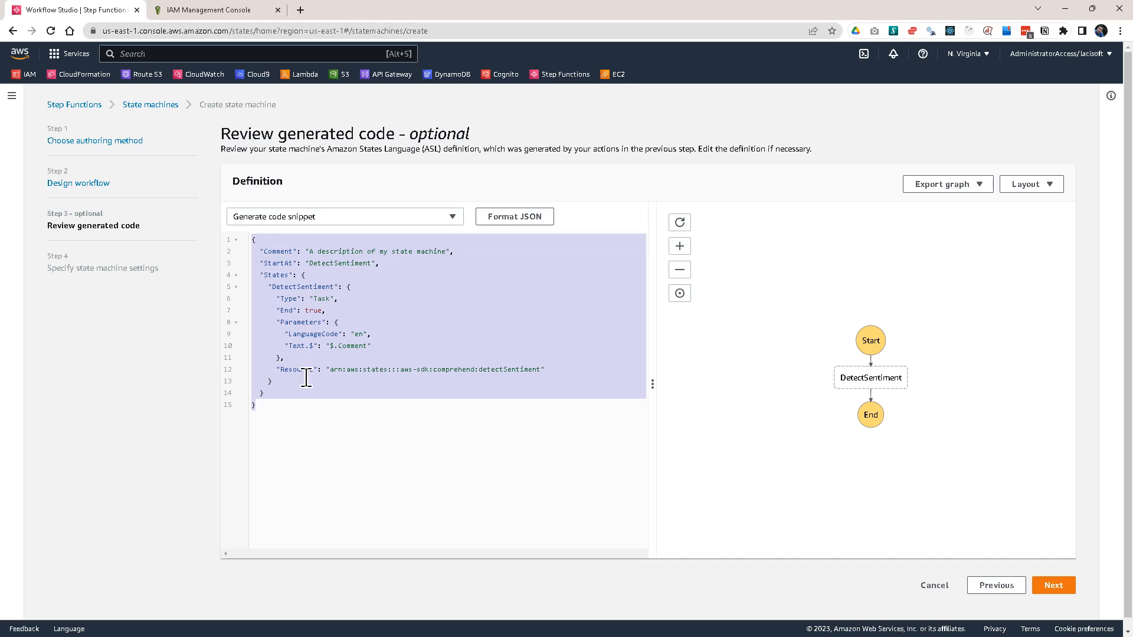
pyautogui.click(318, 437)
pyautogui.moveTo(314, 444); pyautogui.dragTo(294, 276)
pyautogui.click(348, 327)
pyautogui.moveTo(369, 469); pyautogui.dragTo(267, 252)
pyautogui.click(376, 401)
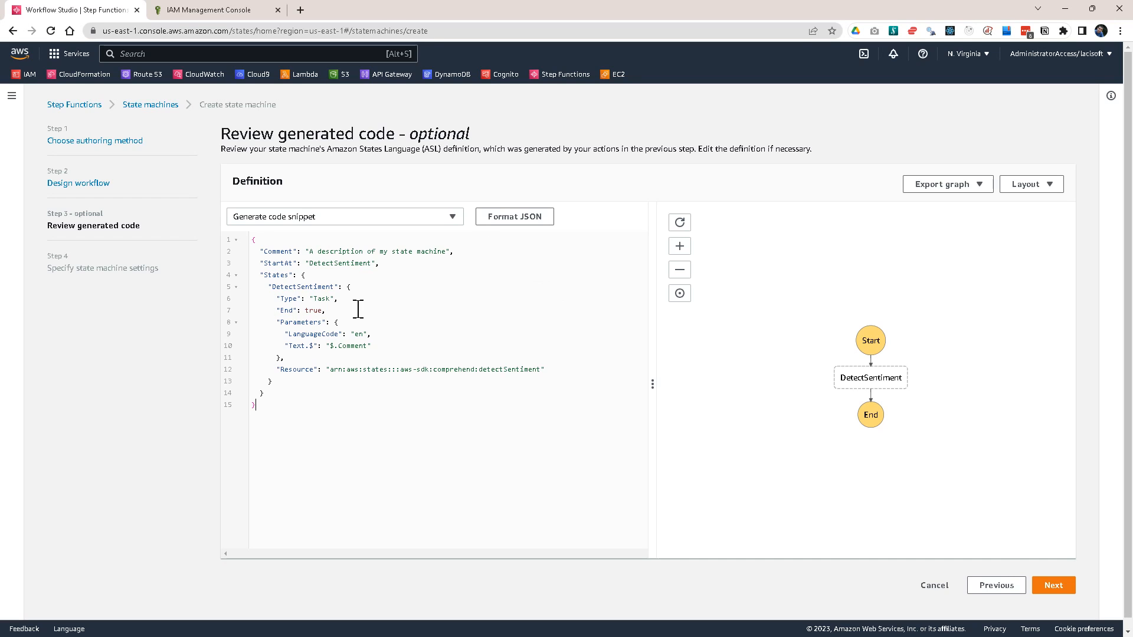
pyautogui.moveTo(318, 422); pyautogui.dragTo(354, 397)
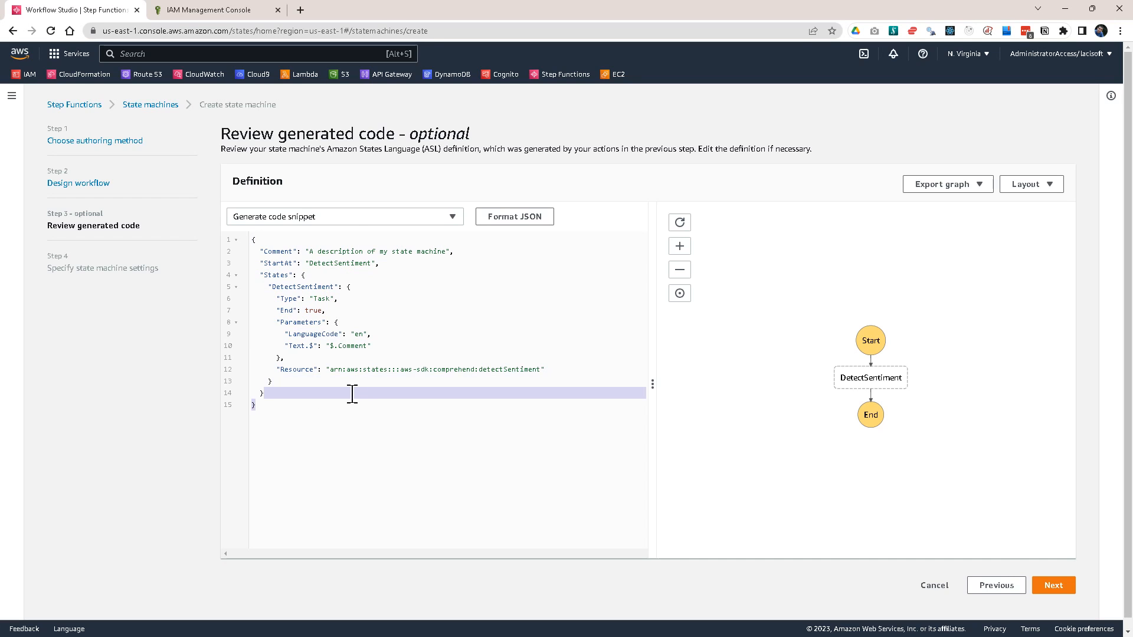
pyautogui.click(362, 440)
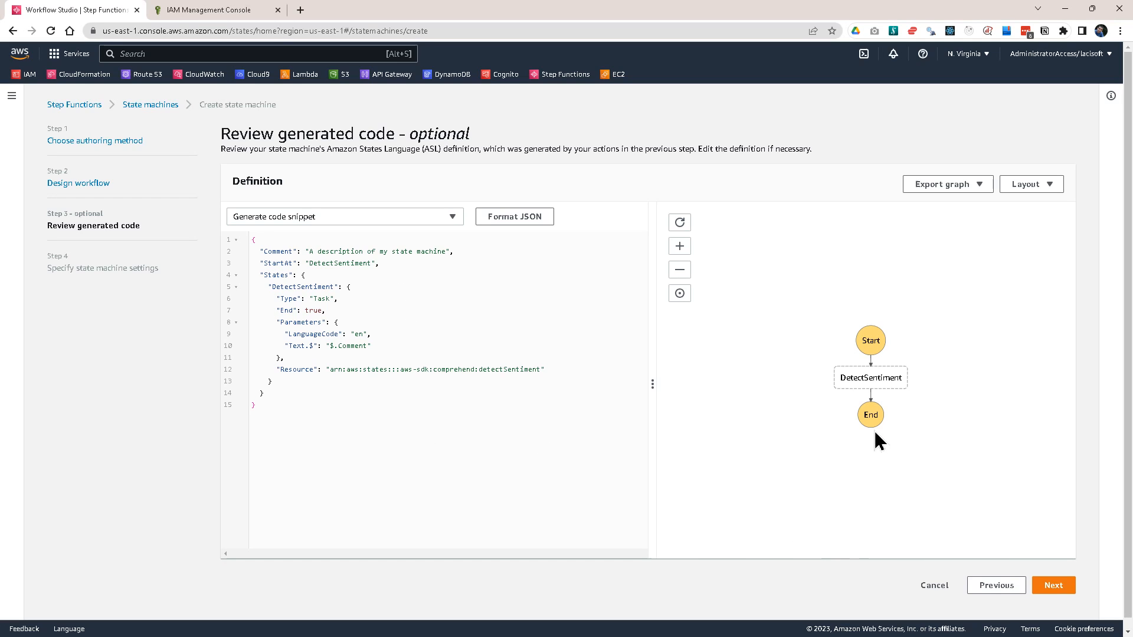
# Continue to the state machine settings and name the state machine DetectSentimentStateMachine.
pyautogui.click(1052, 592)
pyautogui.scroll(-2, 345, 266)
pyautogui.scroll(2, 356, 191)
pyautogui.tripleClick(319, 223)
pyautogui.write('DetectSentimentStateMachine')
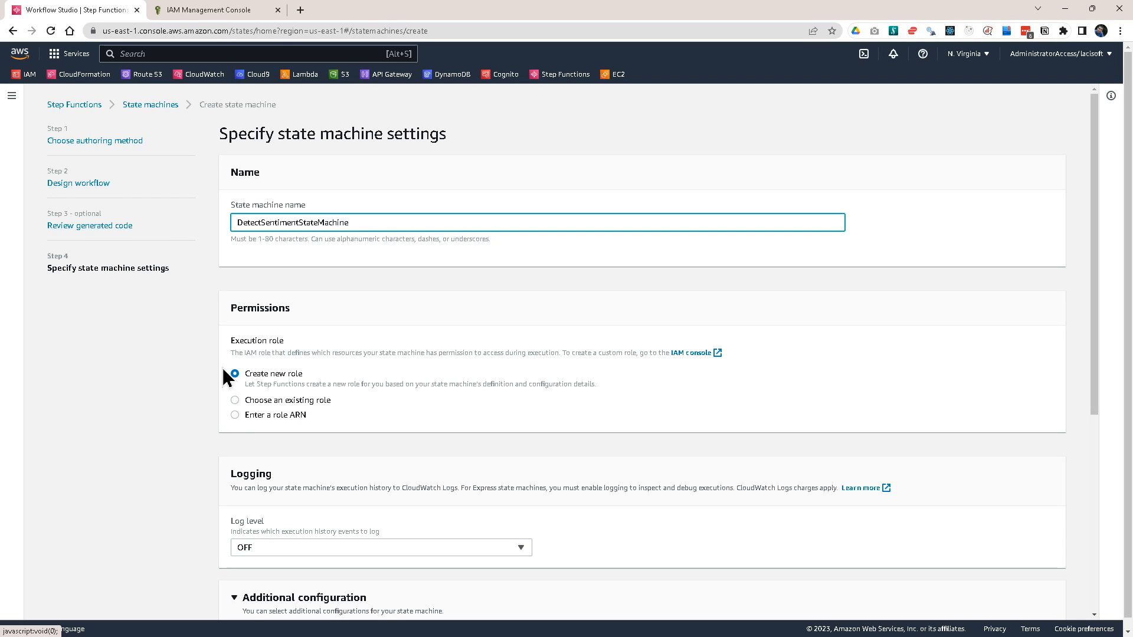
# Use the existing role SentimentStateMachineRole as the state machine's execution role.
pyautogui.click(236, 399)
pyautogui.scroll(-1, 330, 425)
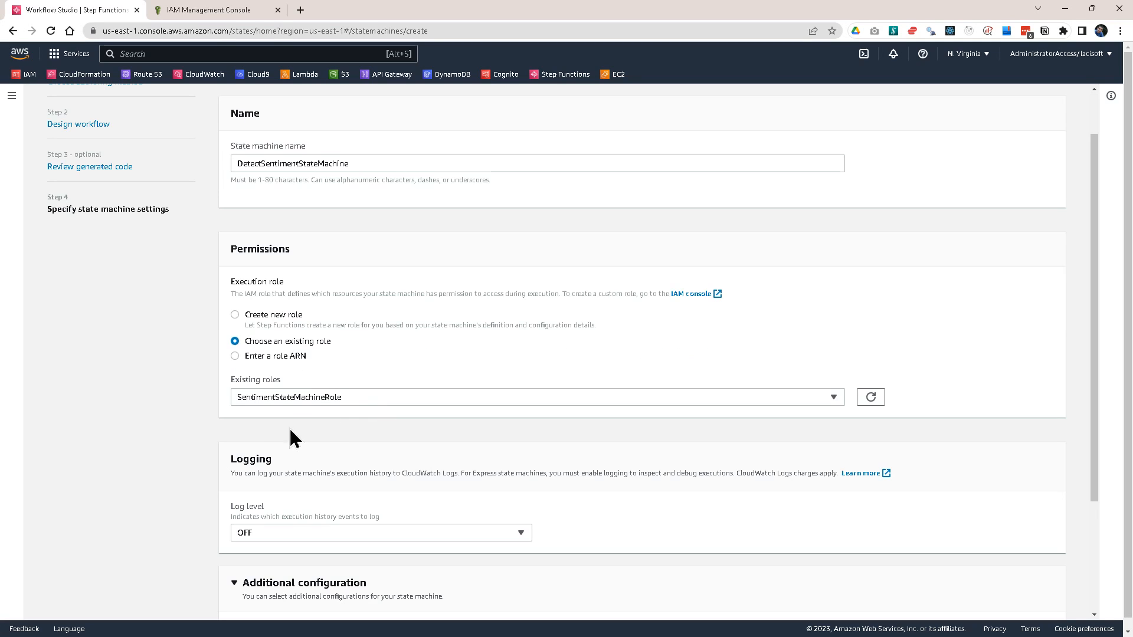
pyautogui.click(280, 398)
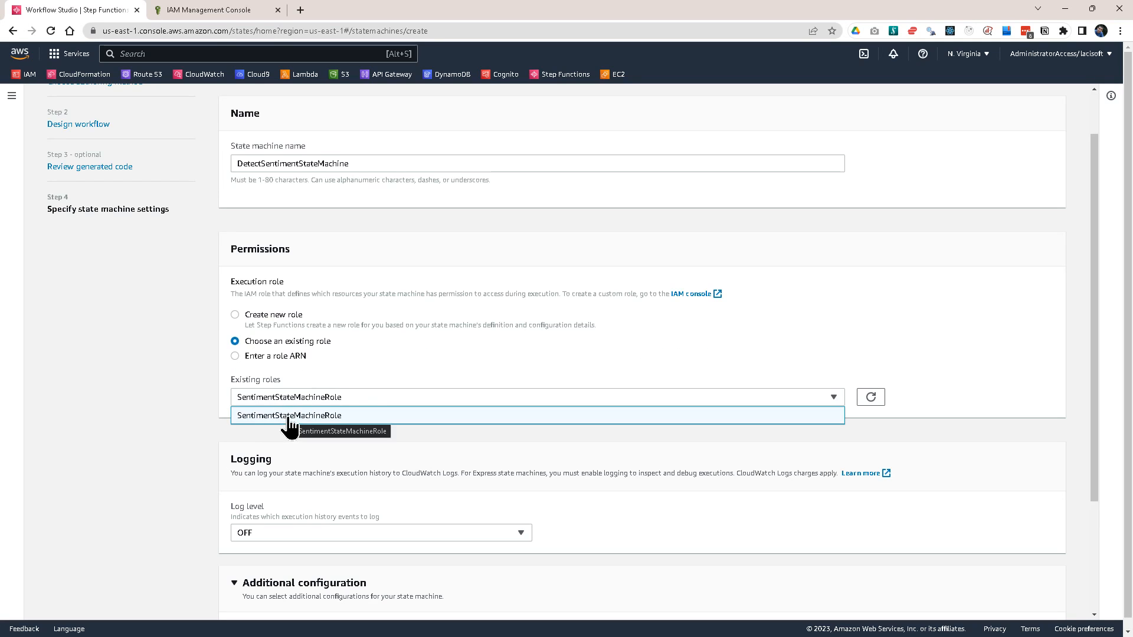
pyautogui.click(327, 377)
pyautogui.click(288, 401)
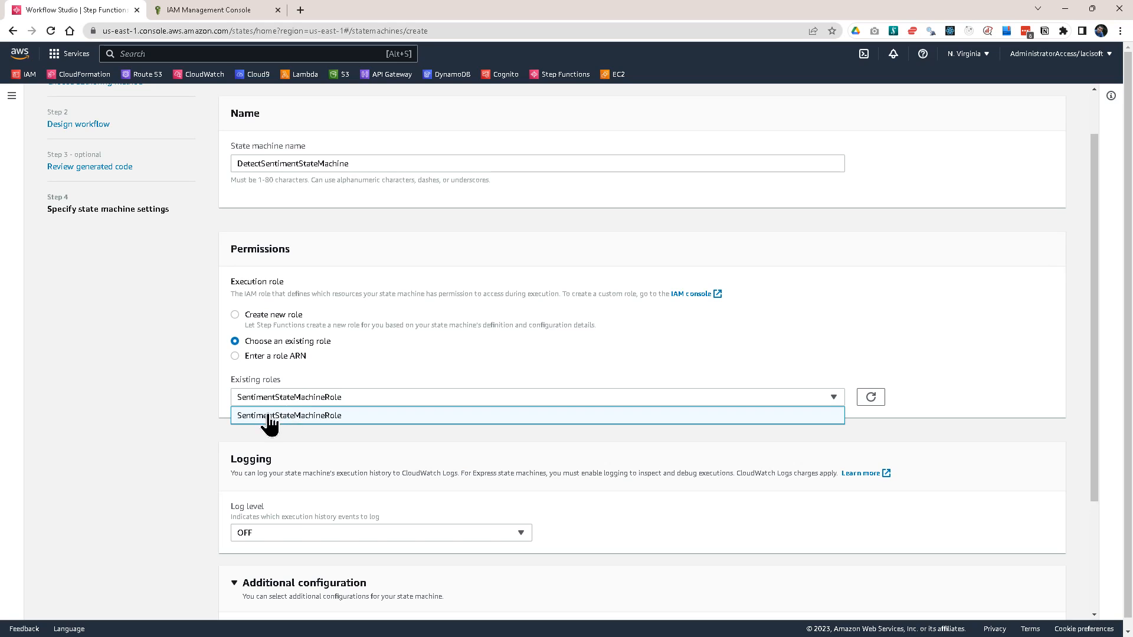
pyautogui.click(278, 415)
pyautogui.click(272, 396)
pyautogui.click(271, 417)
pyautogui.click(255, 395)
pyautogui.click(264, 416)
pyautogui.click(270, 399)
pyautogui.click(275, 418)
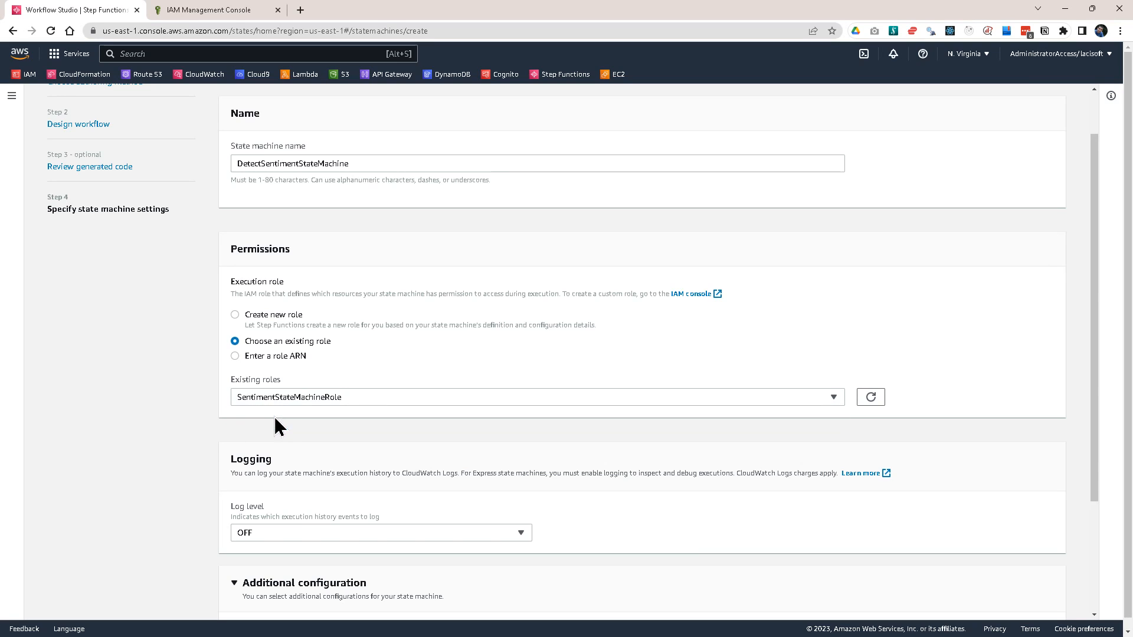
# Create the state machine, leaving the logging, X-Ray tracing and tag settings at their defaults.
pyautogui.scroll(-2, 192, 434)
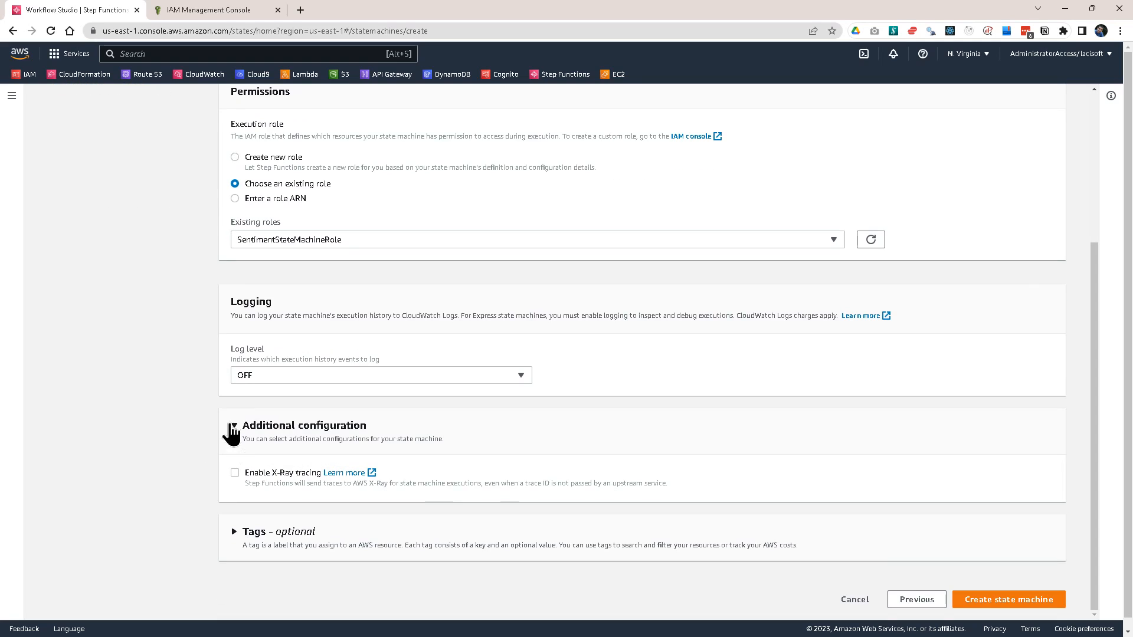
pyautogui.scroll(-2, 232, 435)
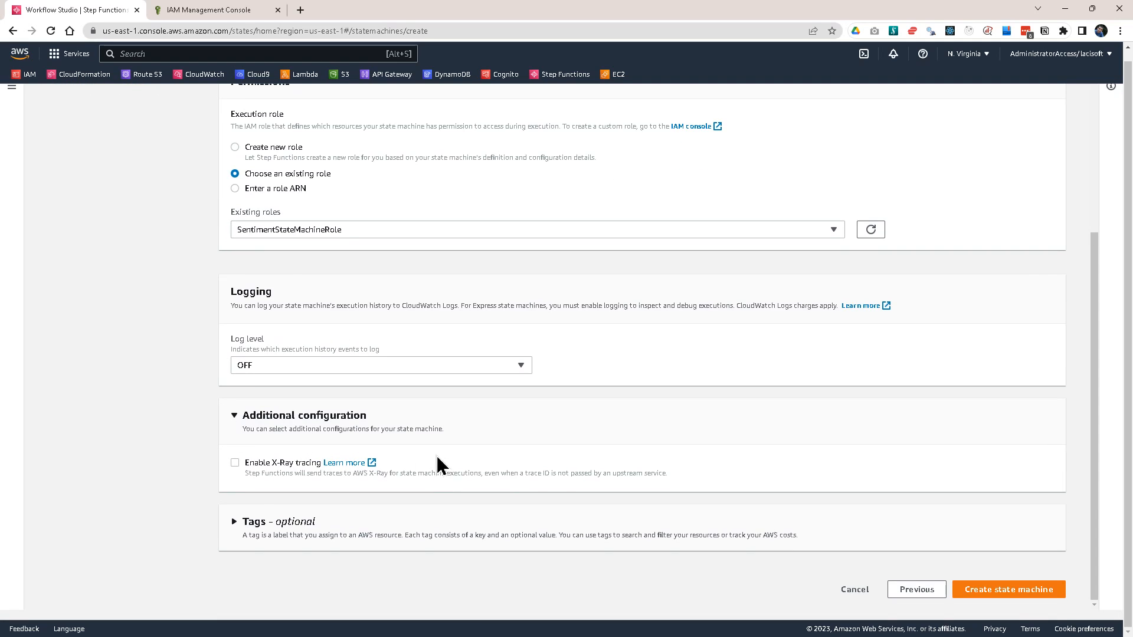
pyautogui.click(1018, 591)
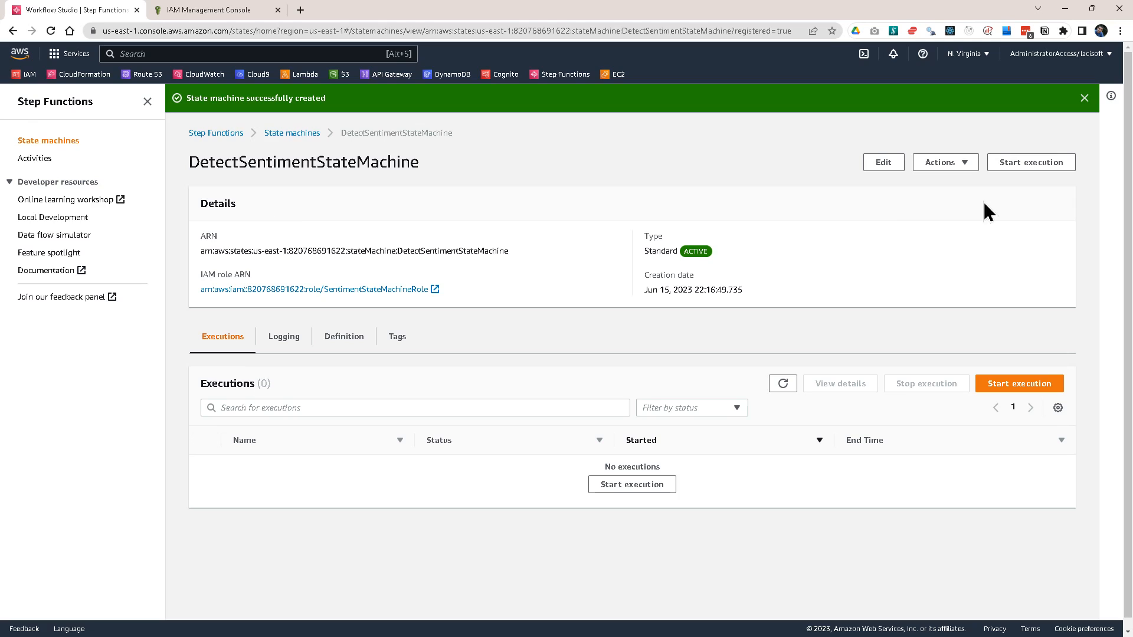
# Start an execution of DetectSentimentStateMachine with the input Comment set to "I don't like spaghetti".
pyautogui.click(1009, 165)
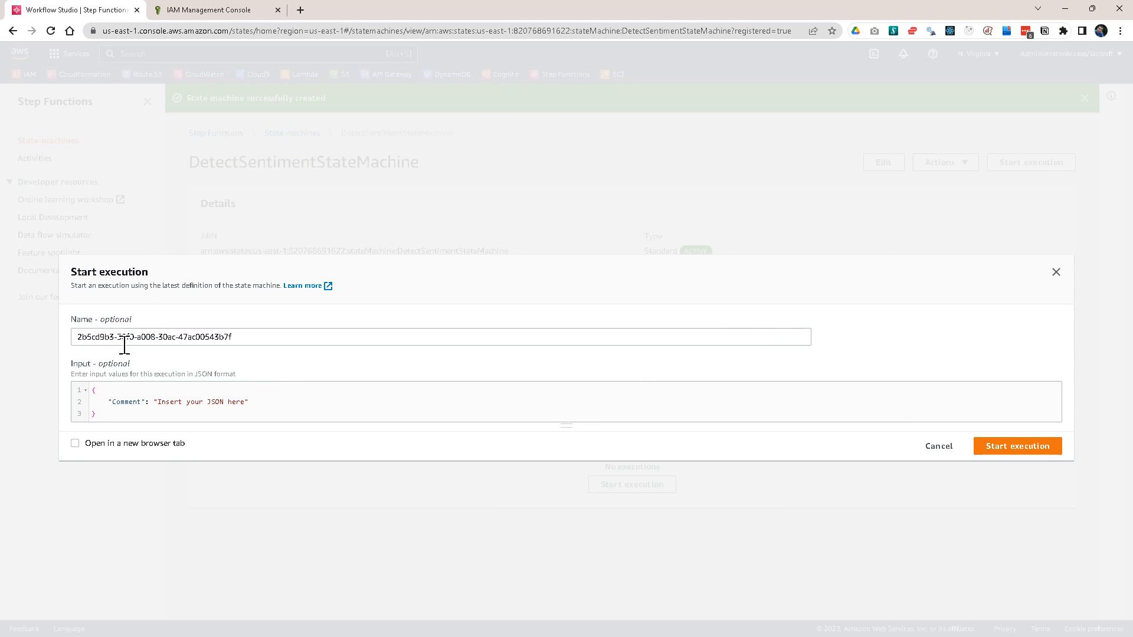
pyautogui.moveTo(80, 368); pyautogui.dragTo(166, 364)
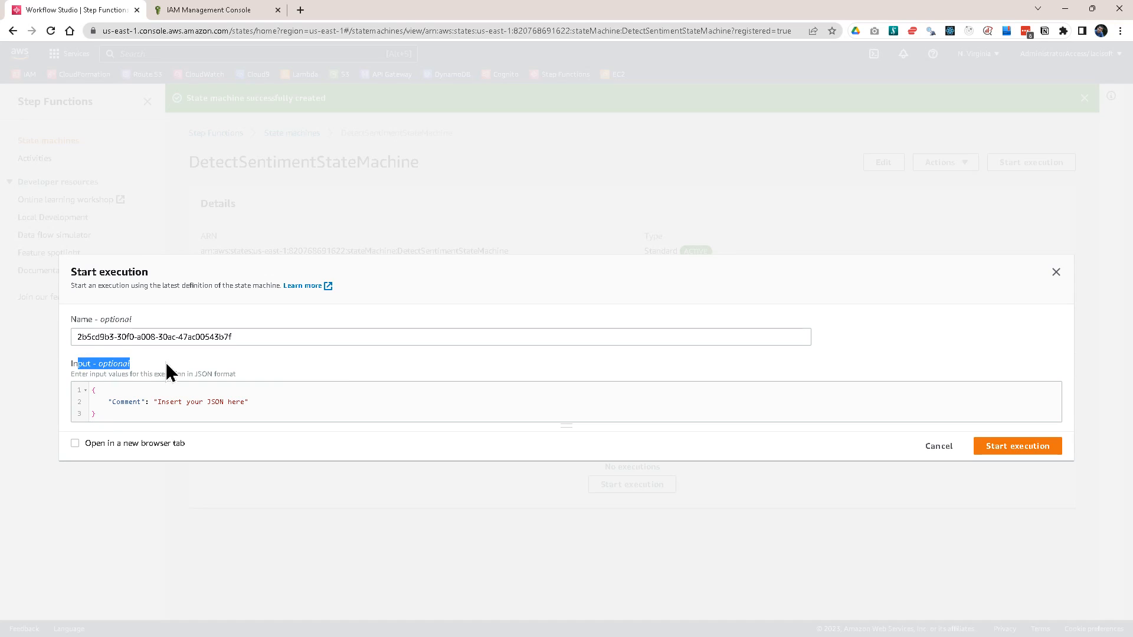
pyautogui.click(125, 411)
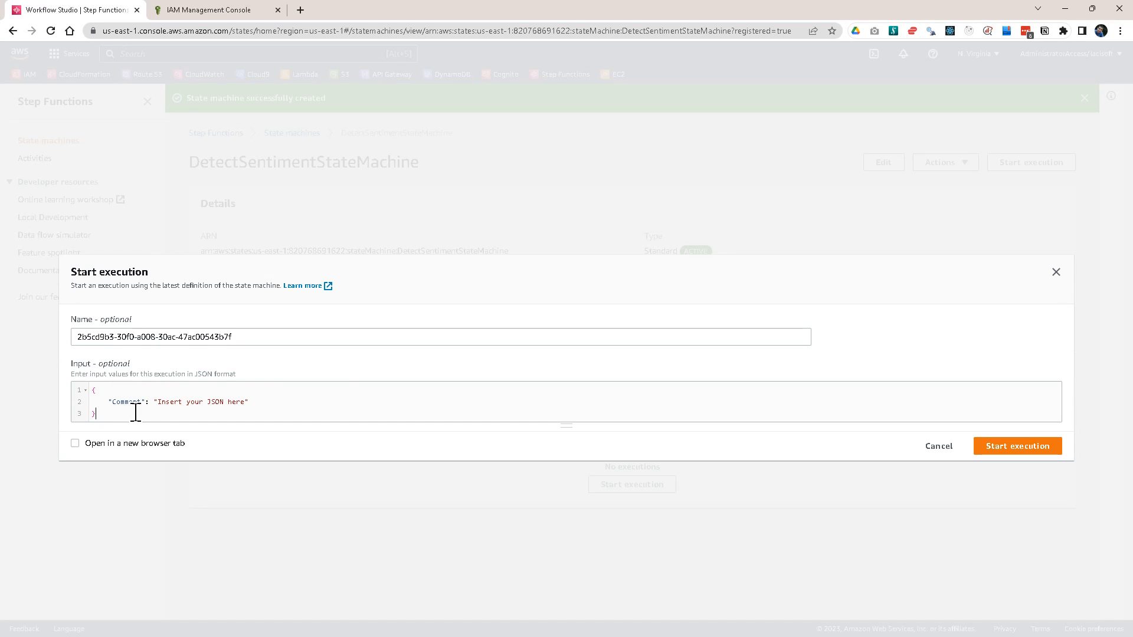
pyautogui.doubleClick(190, 407)
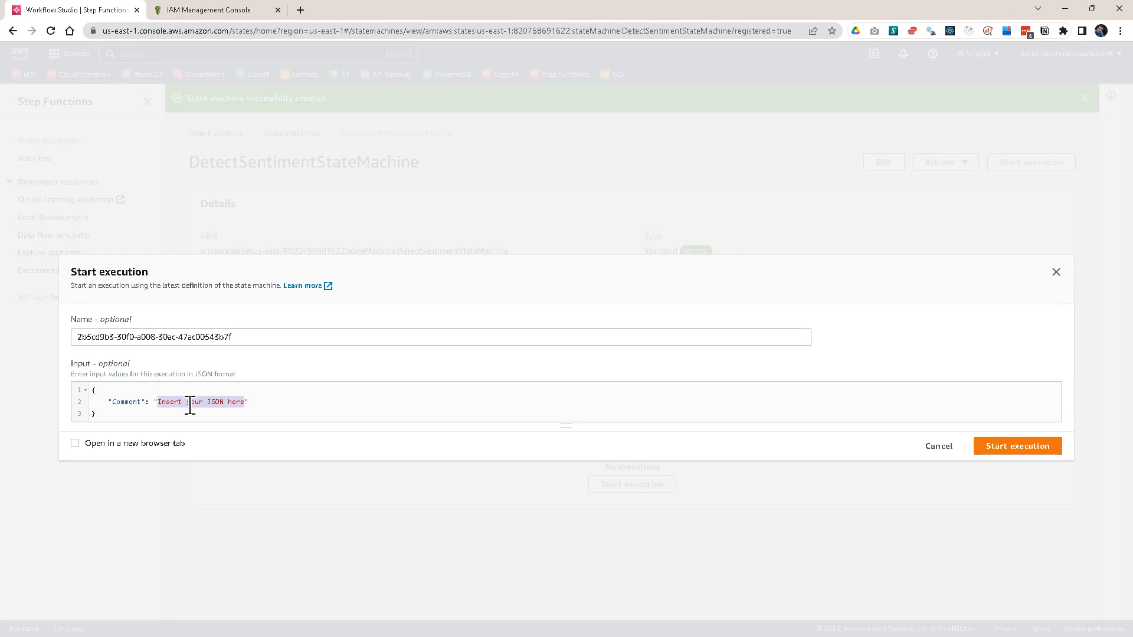
pyautogui.write("I don'")
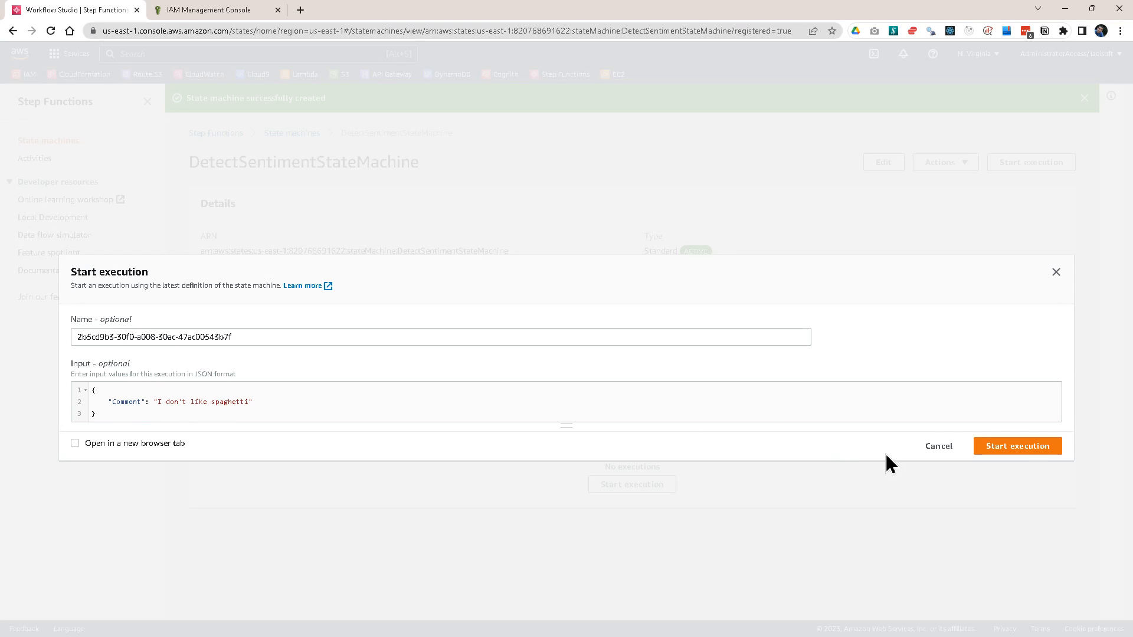
pyautogui.click(1008, 448)
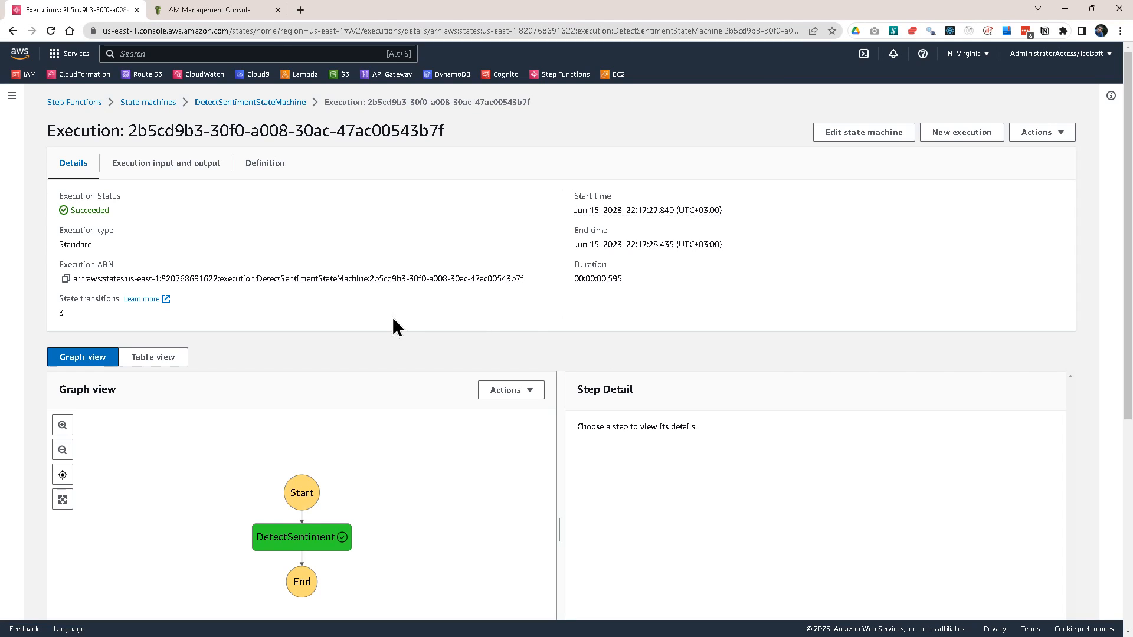
# Open the DetectSentiment step in the execution graph and examine its input comment and output sentiment.
pyautogui.scroll(-3, 413, 295)
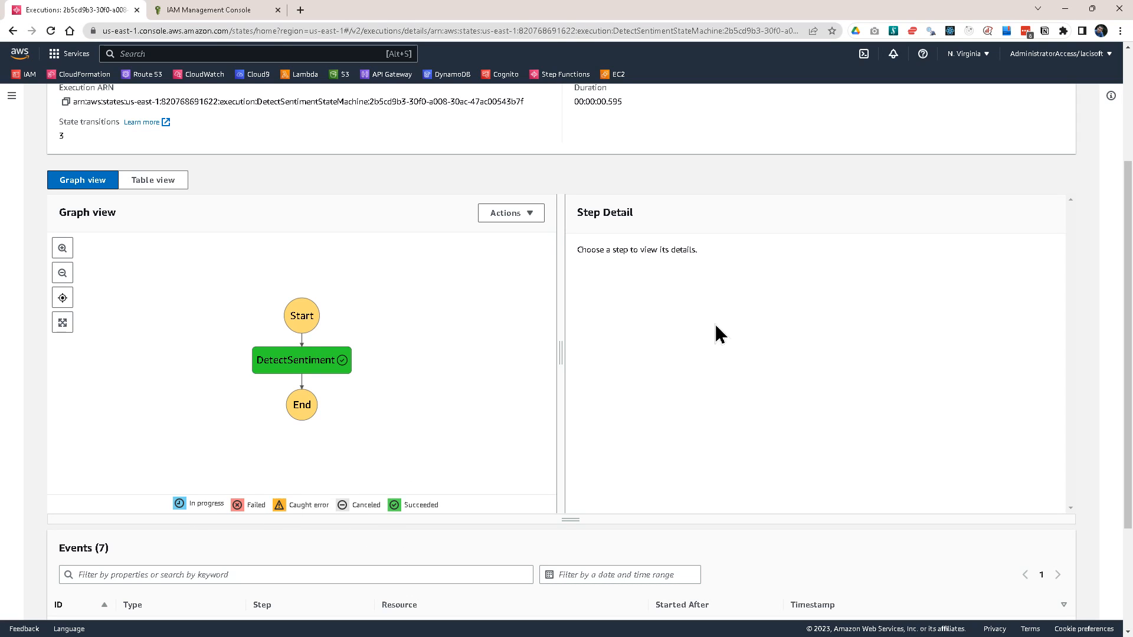
pyautogui.click(302, 357)
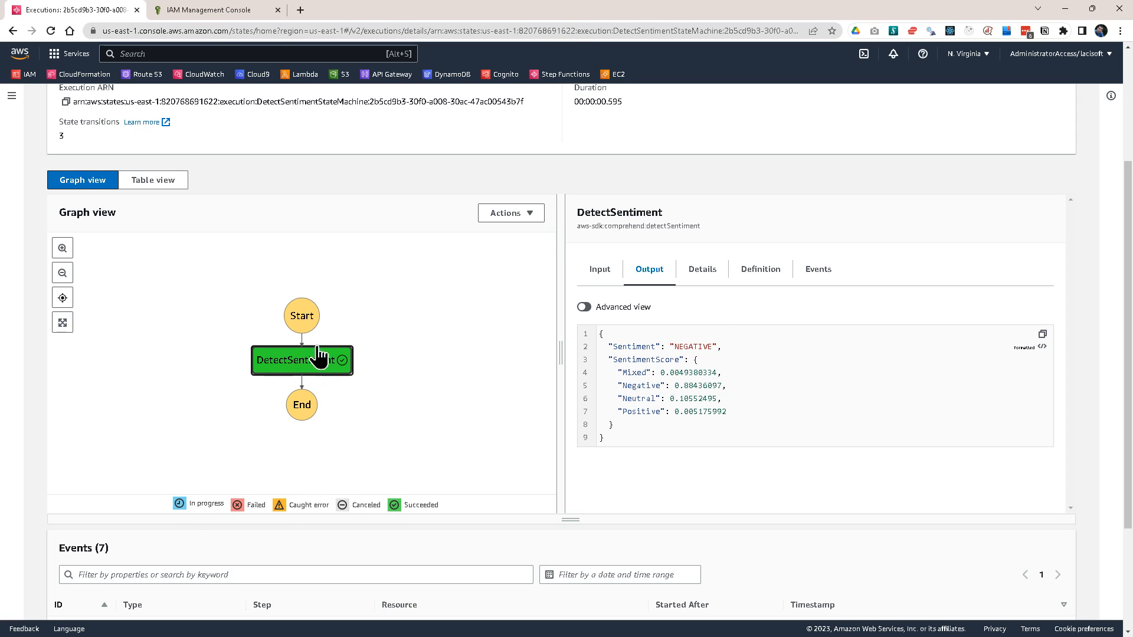
pyautogui.click(585, 278)
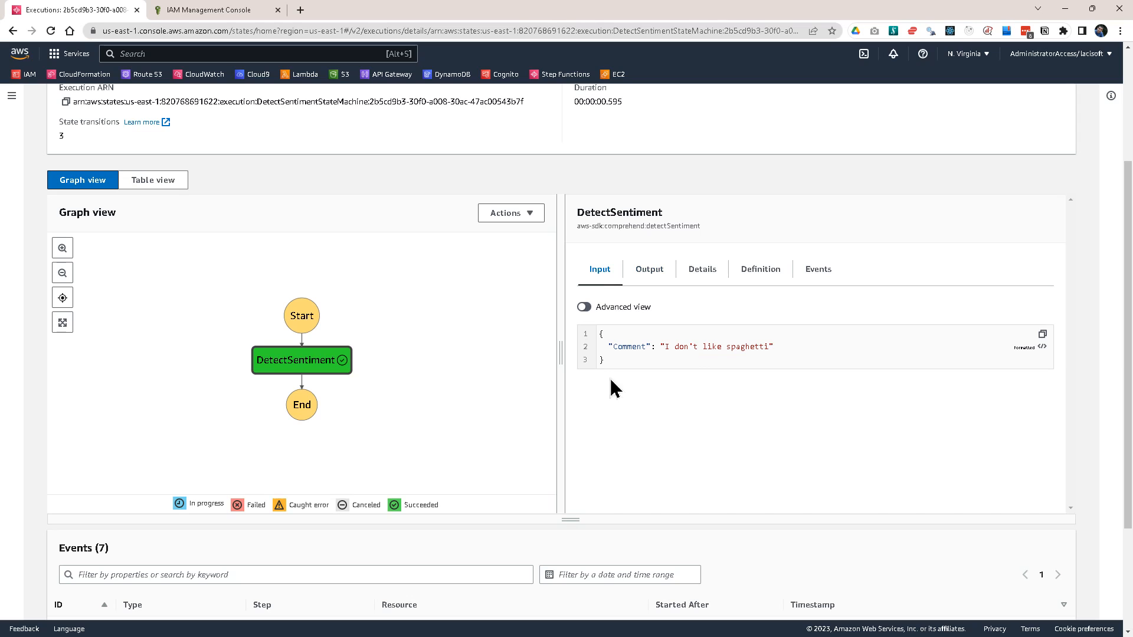
pyautogui.moveTo(643, 354); pyautogui.dragTo(755, 348)
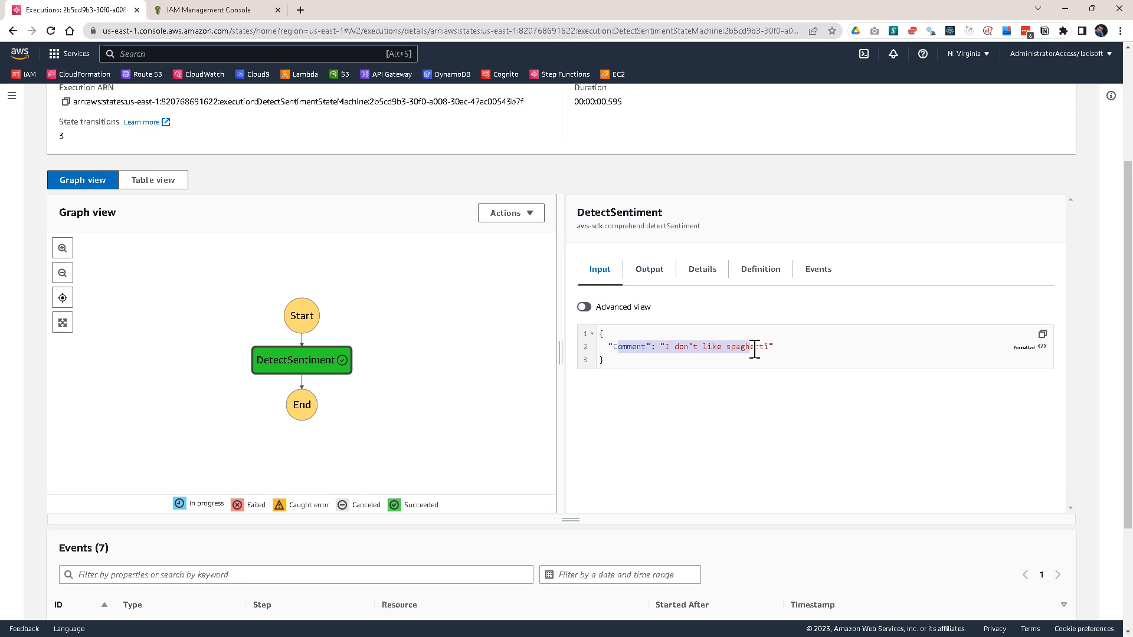
pyautogui.click(649, 273)
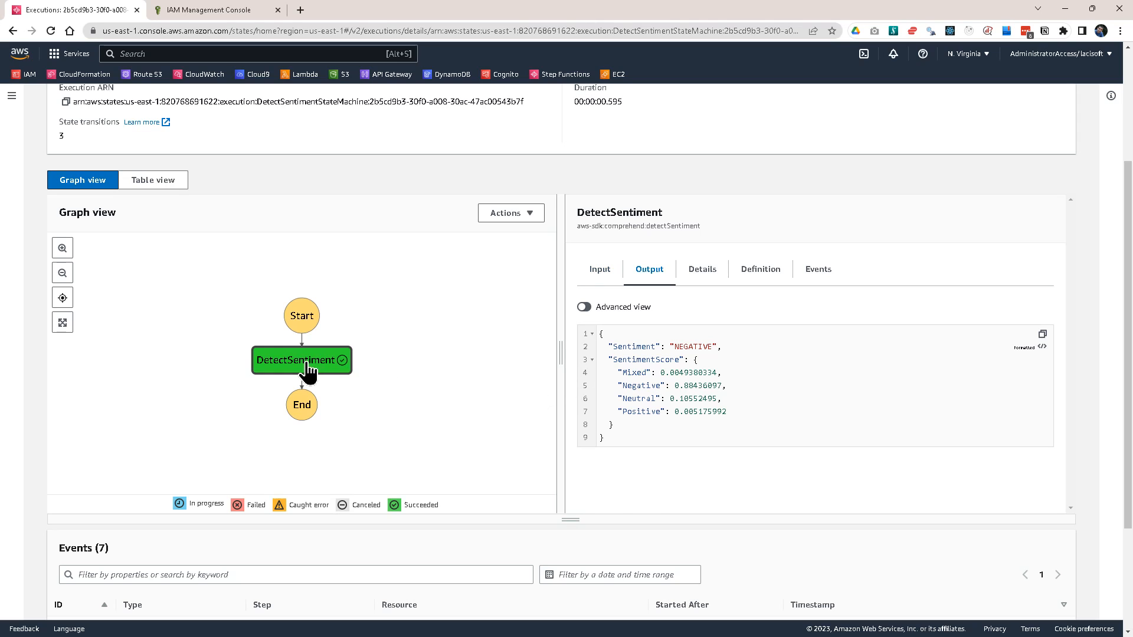
pyautogui.moveTo(620, 349); pyautogui.dragTo(688, 355)
pyautogui.click(670, 378)
pyautogui.doubleClick(699, 348)
# Compare the DetectSentiment step's input comment with the sentiment and sentiment scores in its output.
pyautogui.click(600, 277)
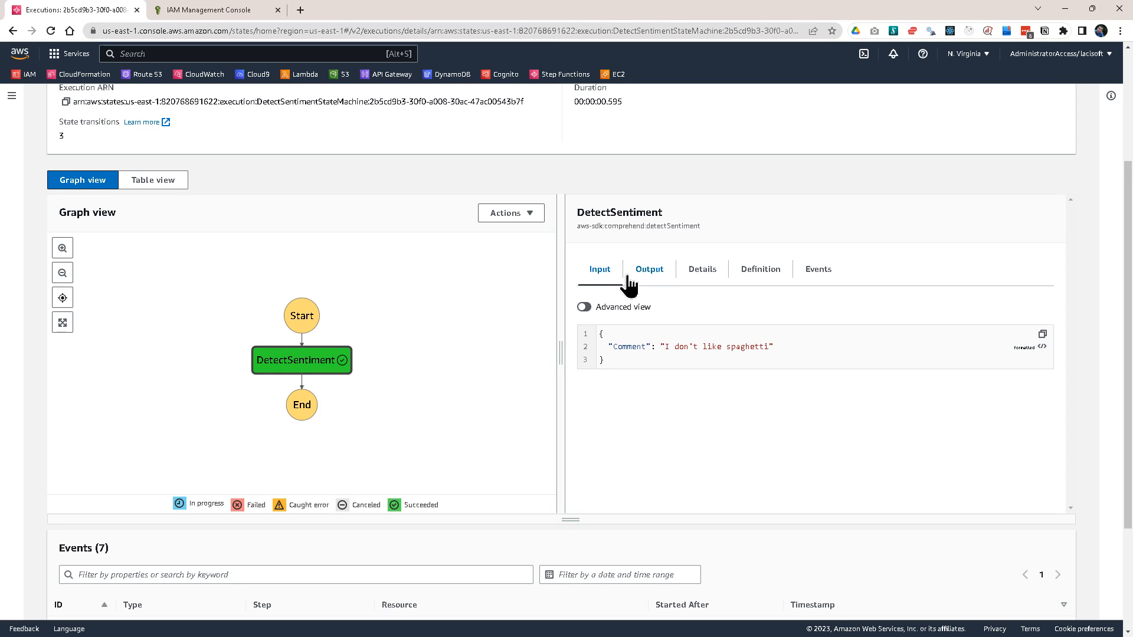
pyautogui.click(633, 277)
pyautogui.doubleClick(696, 348)
pyautogui.click(600, 273)
pyautogui.moveTo(664, 349); pyautogui.dragTo(729, 349)
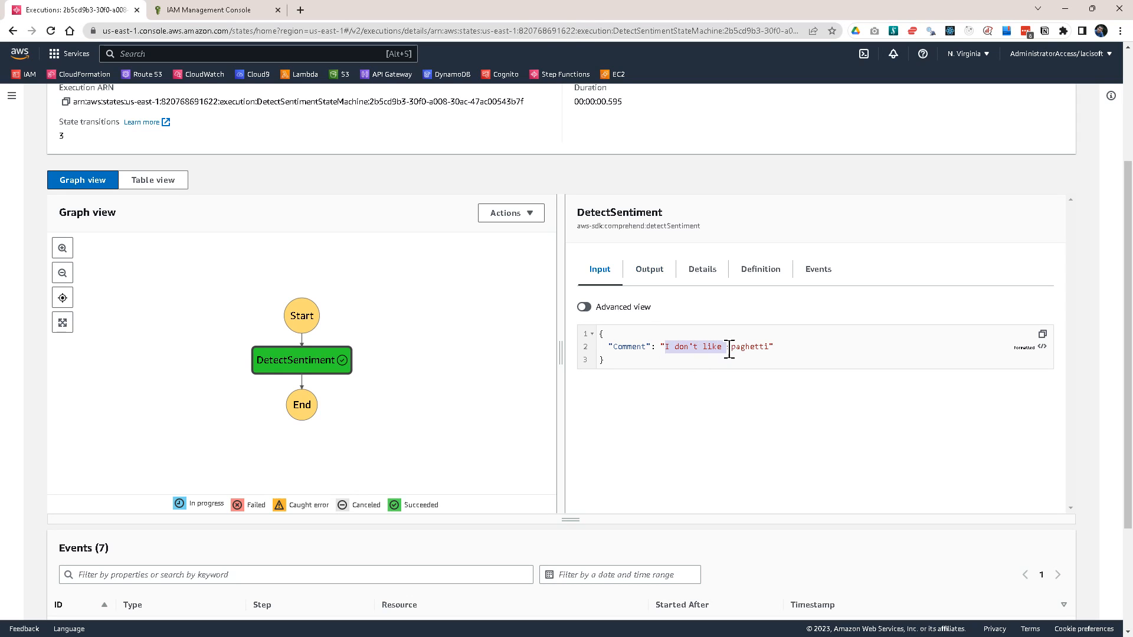
pyautogui.click(649, 272)
pyautogui.moveTo(651, 339); pyautogui.dragTo(738, 379)
pyautogui.click(722, 421)
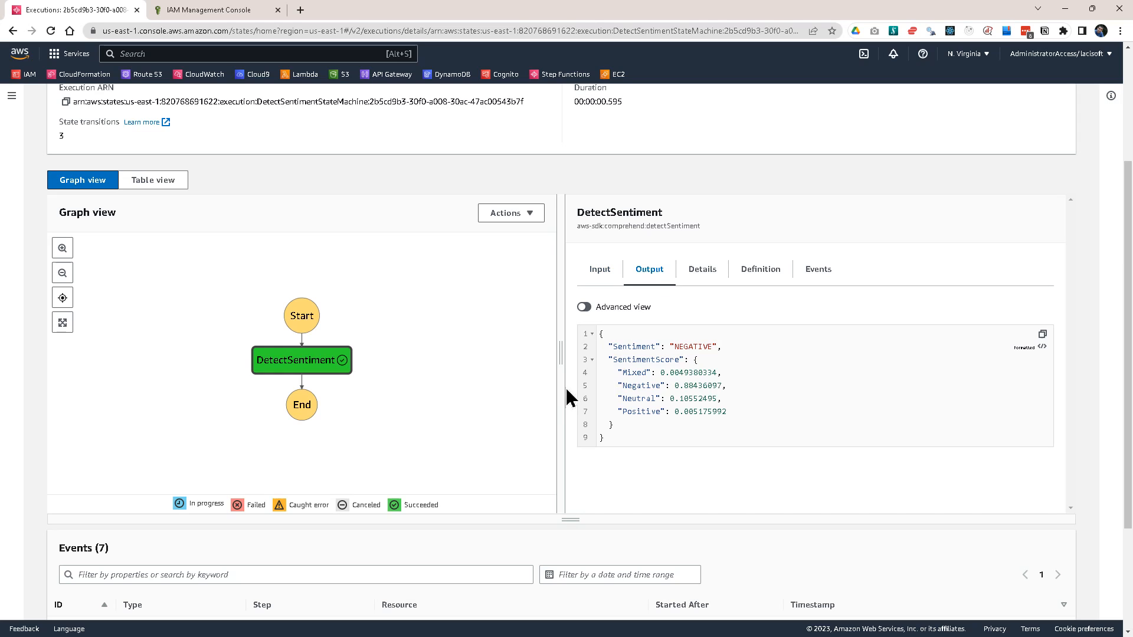
# Review the execution's summary details, graph view and event list.
pyautogui.scroll(3, 955, 270)
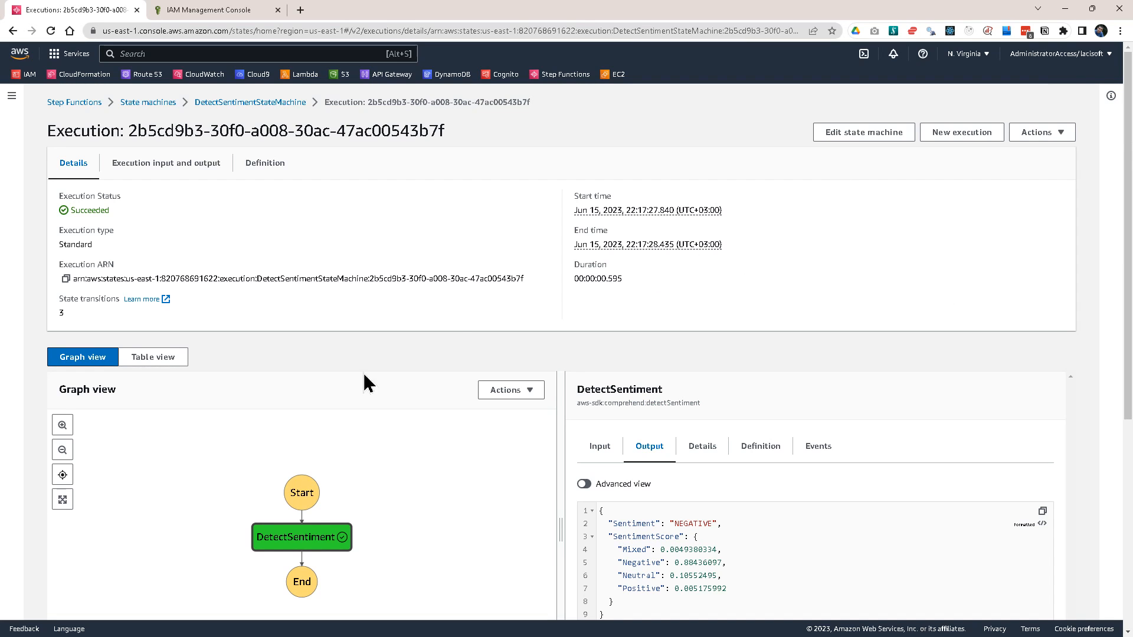
pyautogui.scroll(-3, 677, 477)
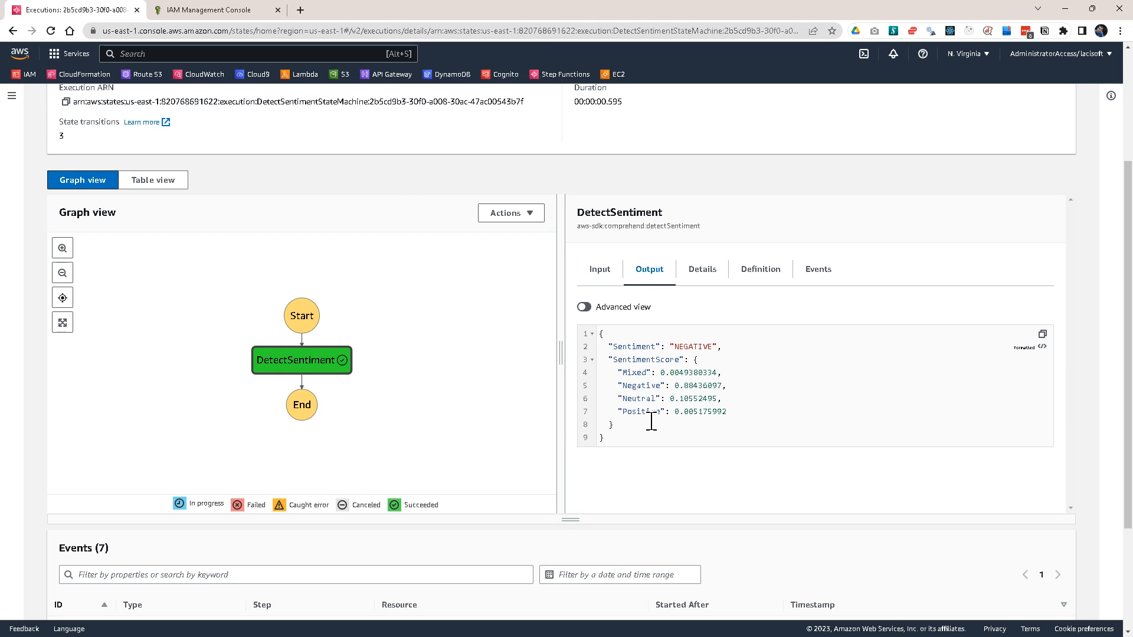
pyautogui.scroll(3, 897, 231)
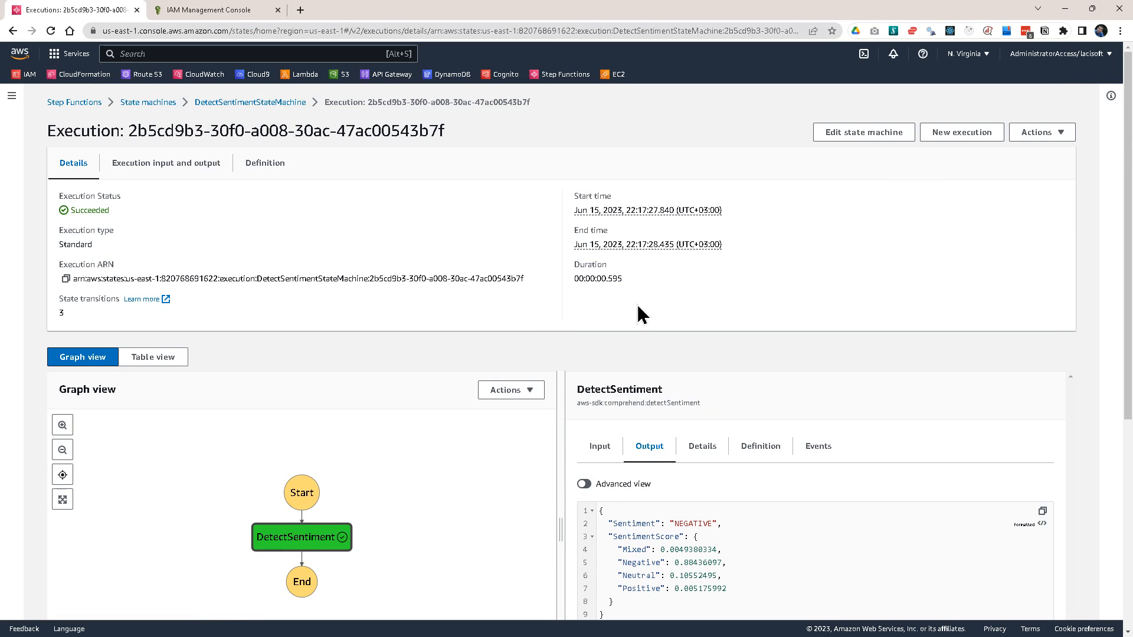
pyautogui.scroll(-3, 268, 415)
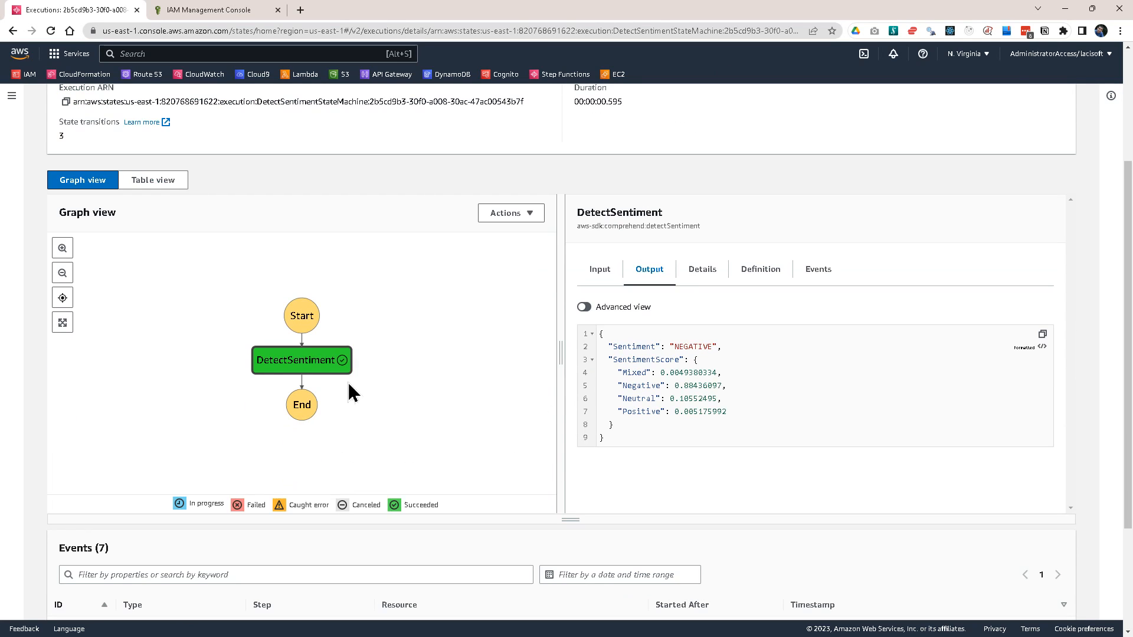
pyautogui.scroll(3, 822, 363)
pyautogui.scroll(-4, 642, 487)
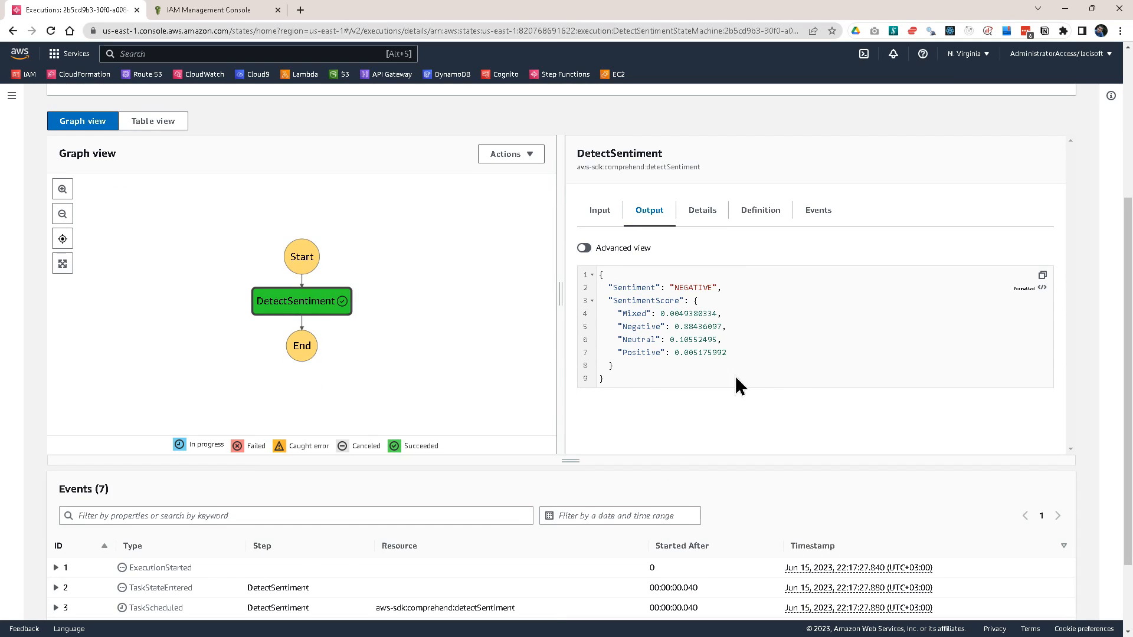
# Open the state machine for editing in Workflow Studio and show the available flow states.
pyautogui.scroll(4, 813, 331)
pyautogui.click(860, 133)
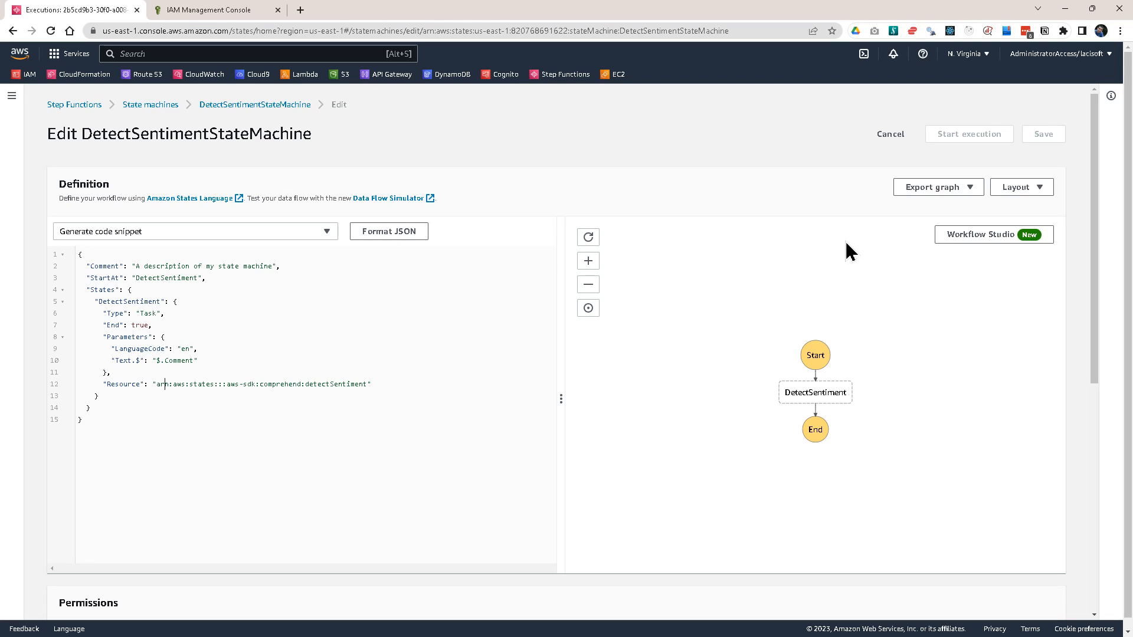
pyautogui.click(996, 236)
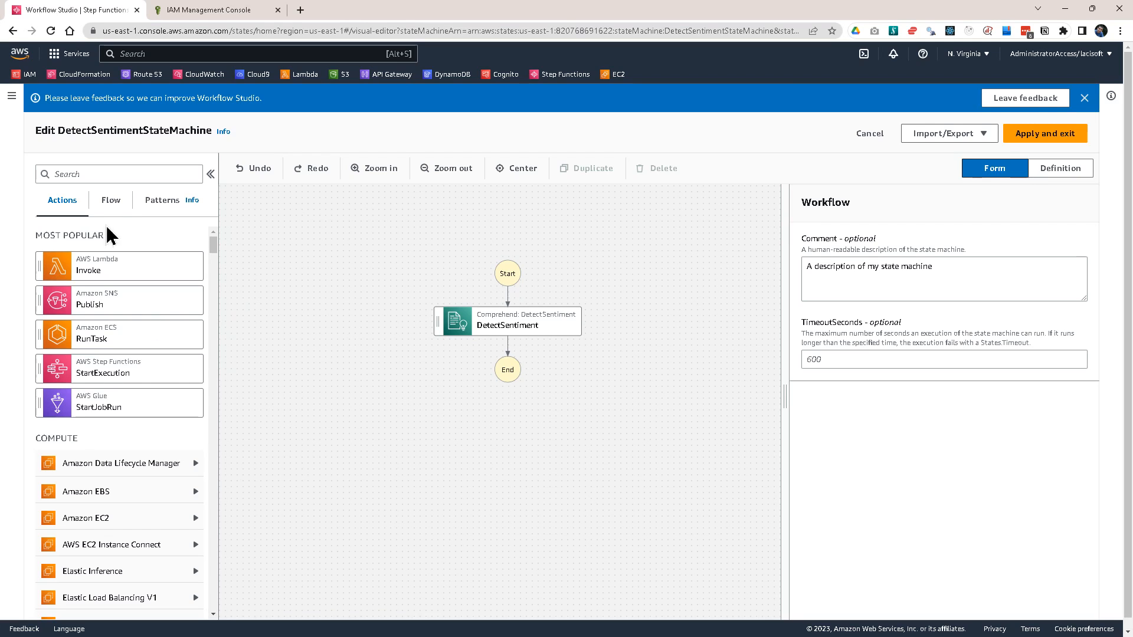
pyautogui.click(113, 201)
pyautogui.click(59, 204)
pyautogui.click(107, 206)
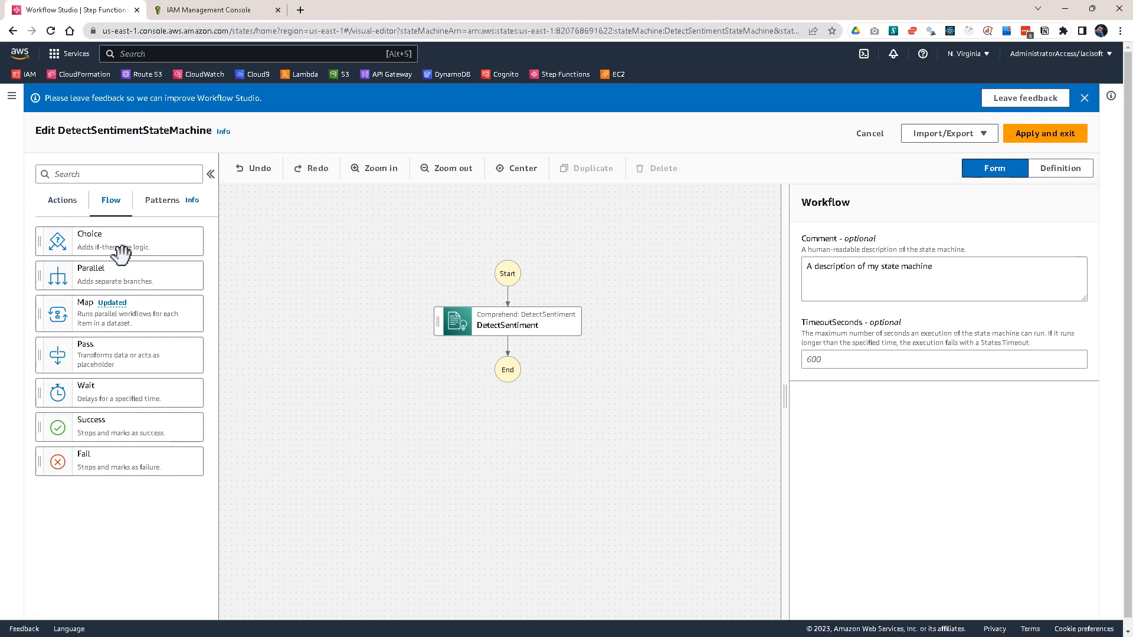
# Try adding a Choice state after DetectSentiment and open its Rule #1 for editing.
pyautogui.moveTo(83, 245); pyautogui.dragTo(498, 361)
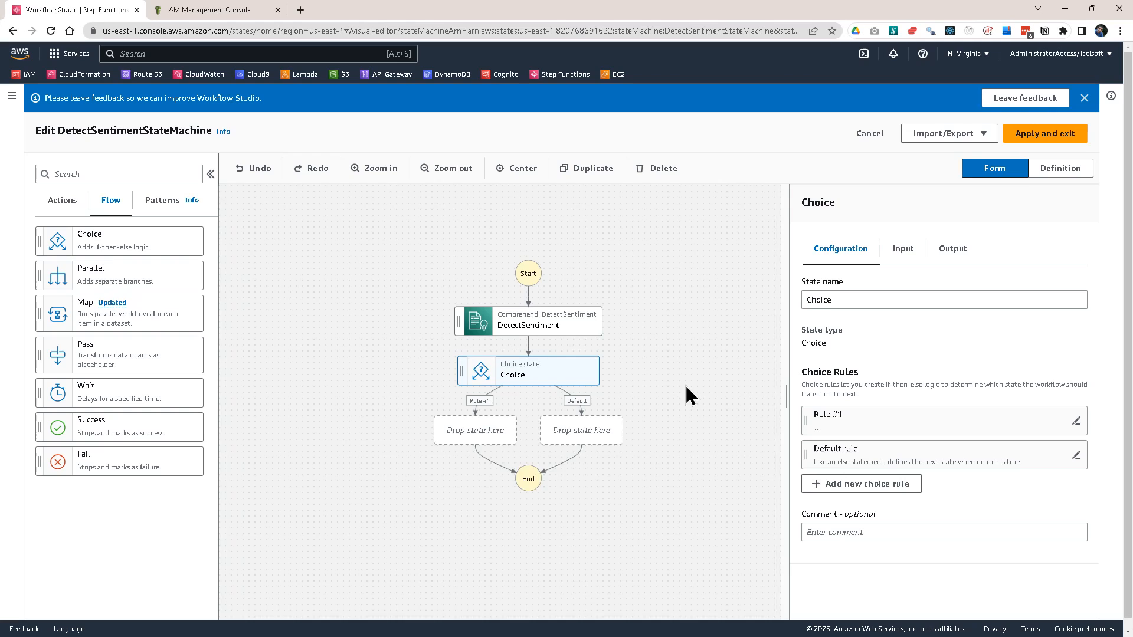
pyautogui.moveTo(687, 394); pyautogui.dragTo(643, 348)
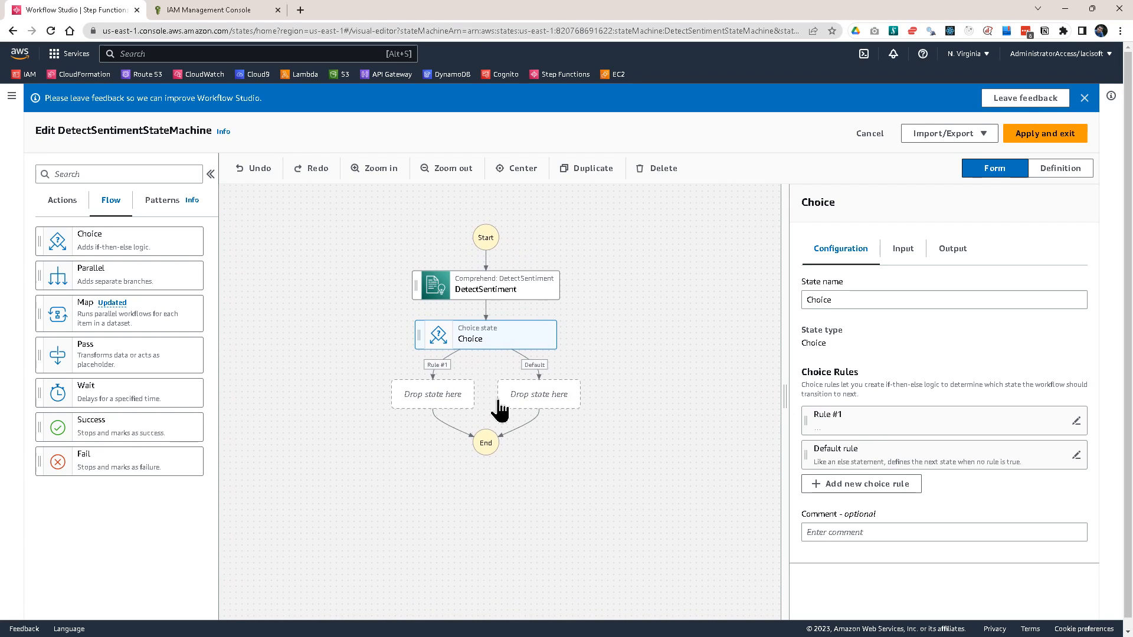
pyautogui.click(1077, 422)
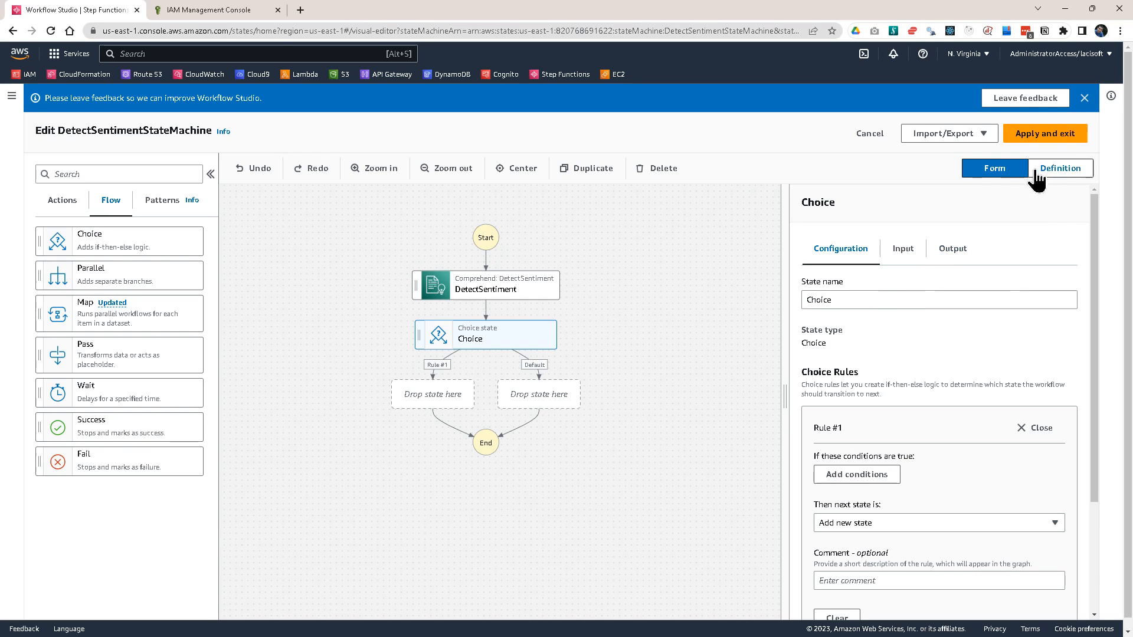
# Leave Workflow Studio, discarding the changes, and return to the DetectSentimentStateMachine details page.
pyautogui.click(868, 137)
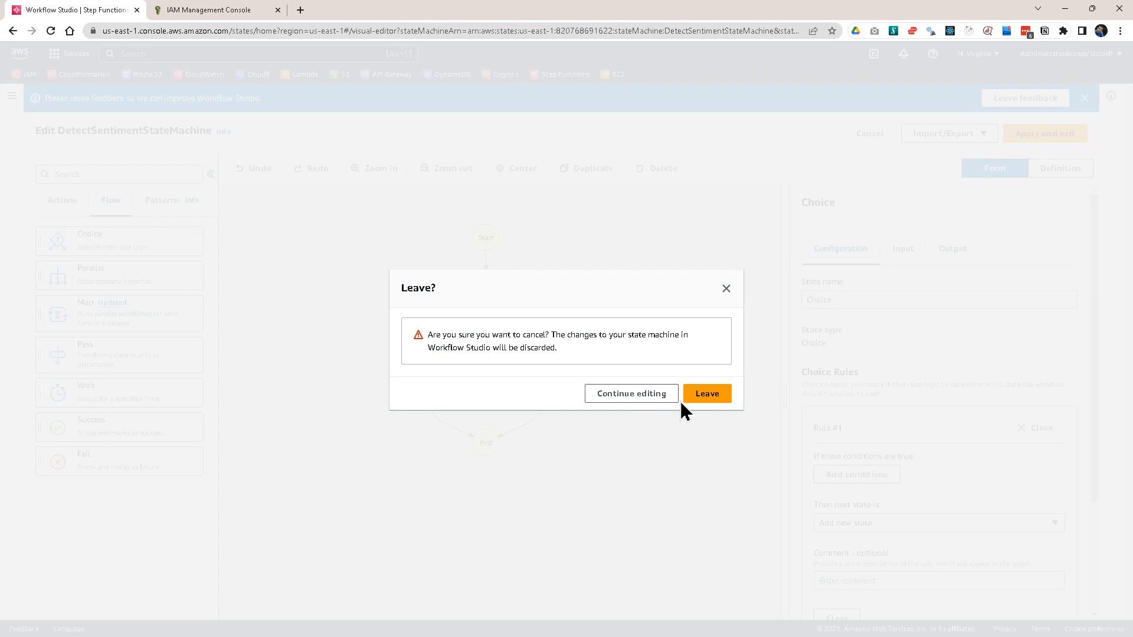
pyautogui.click(708, 394)
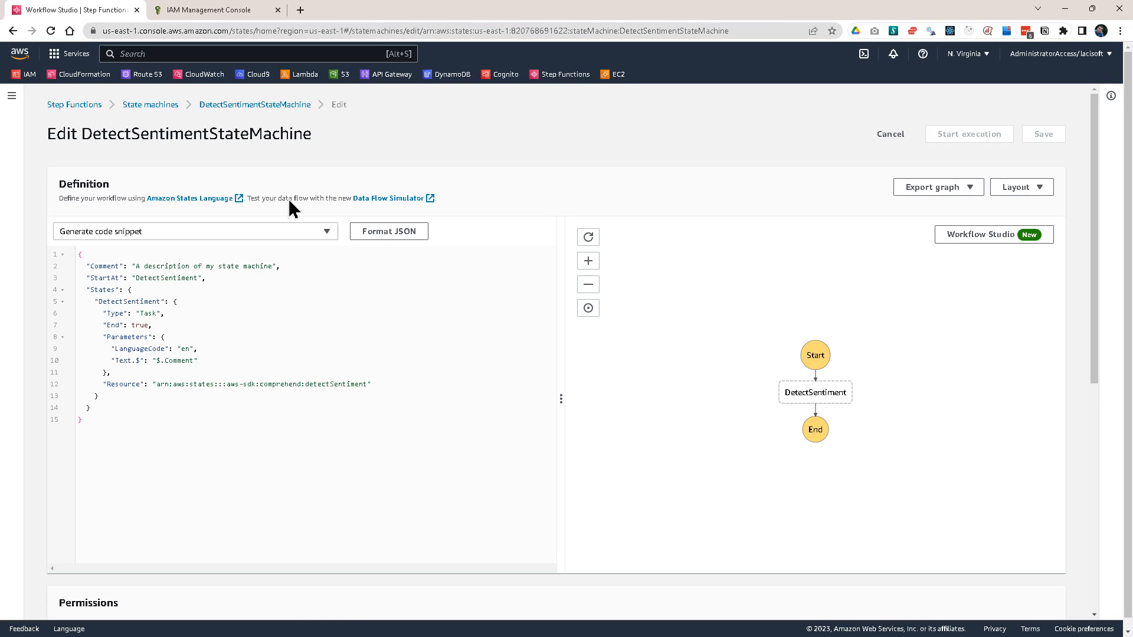
pyautogui.click(300, 105)
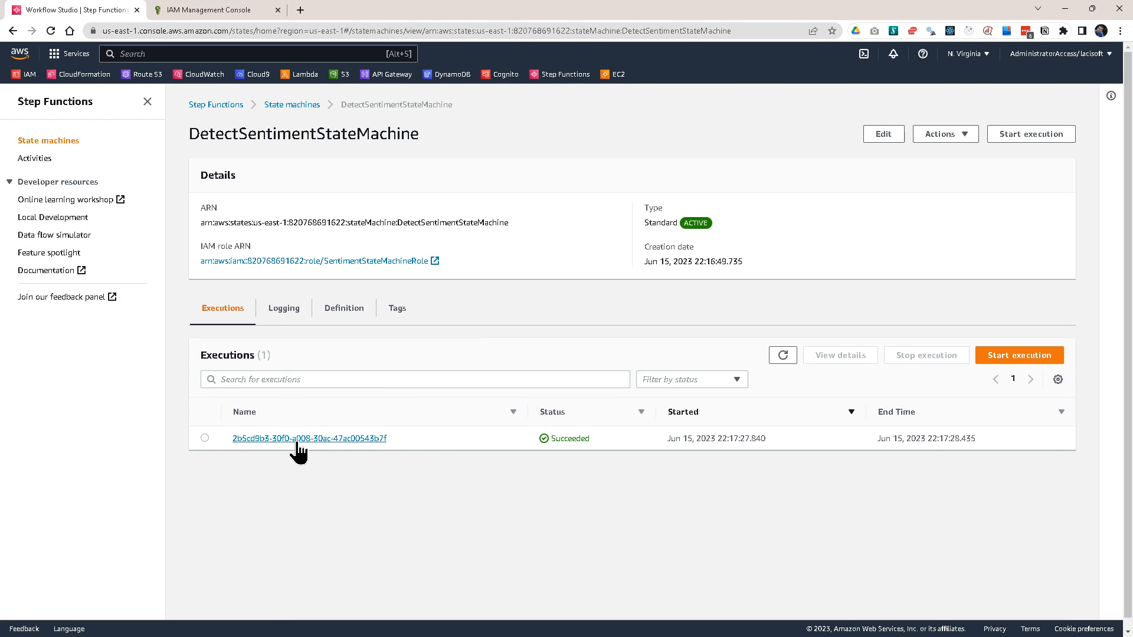
# Open the succeeded execution and examine the Sentiment key in the DetectSentiment step's output.
pyautogui.click(295, 440)
pyautogui.scroll(-3, 297, 445)
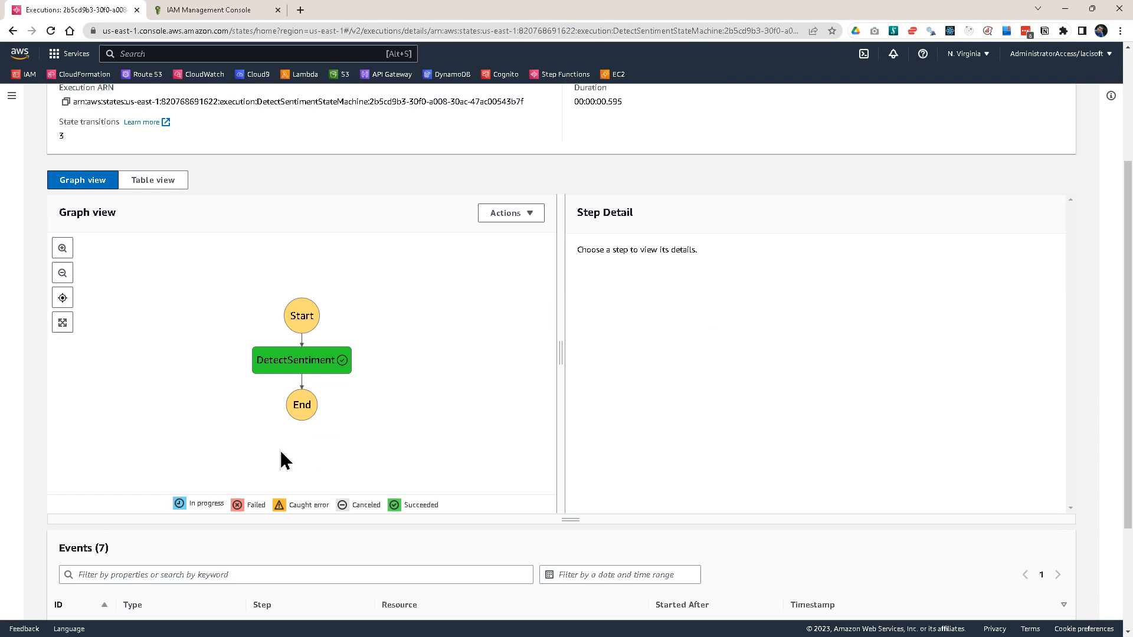
pyautogui.click(301, 363)
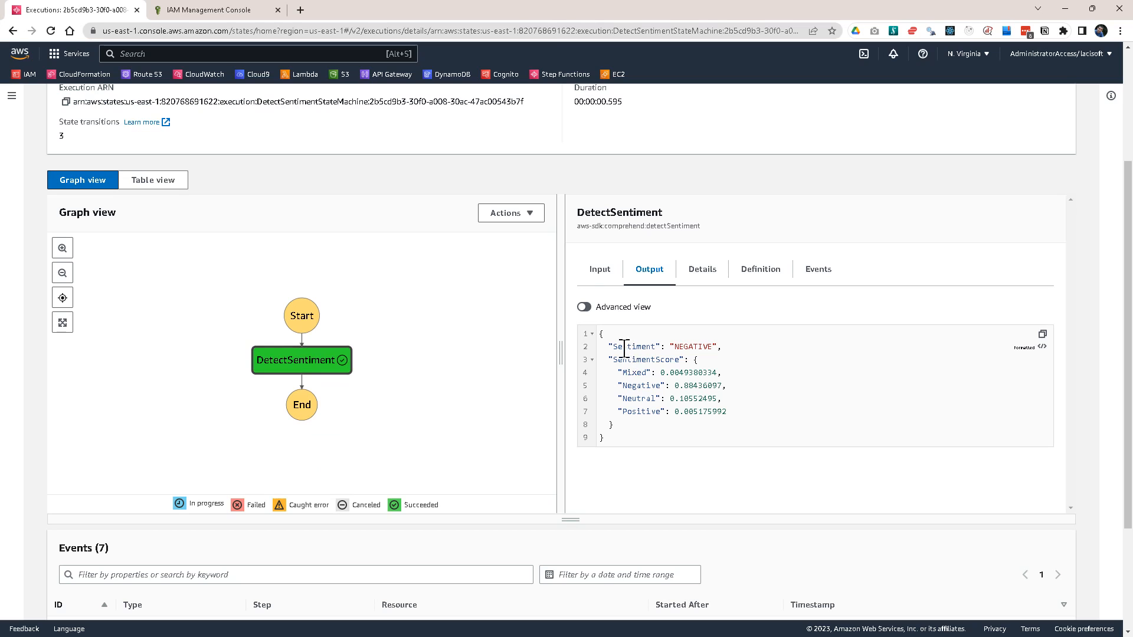
pyautogui.moveTo(614, 346); pyautogui.dragTo(651, 347)
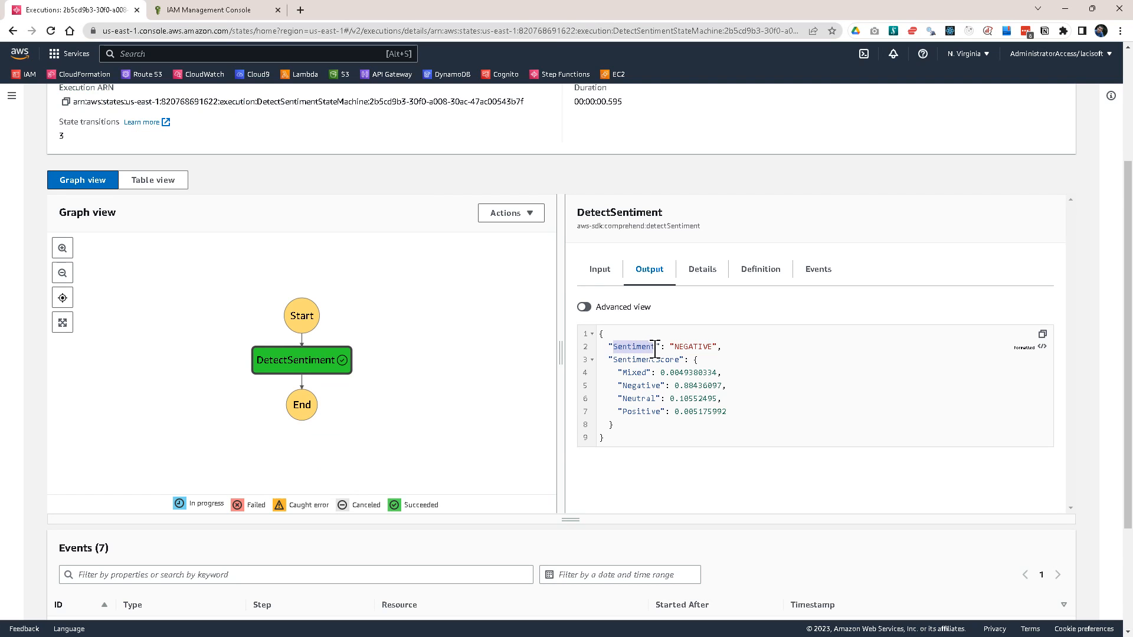
pyautogui.tripleClick(637, 349)
pyautogui.click(642, 346)
pyautogui.doubleClick(629, 348)
pyautogui.scroll(3, 502, 298)
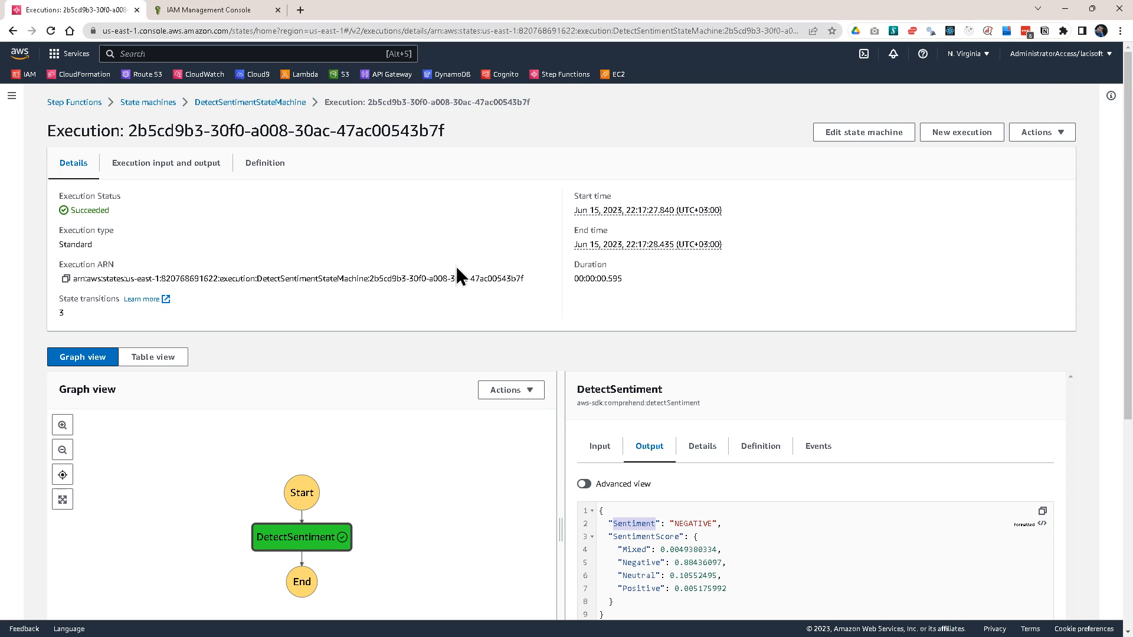
# Edit the state machine in Workflow Studio and add a Choice state between DetectSentiment and End.
pyautogui.click(855, 132)
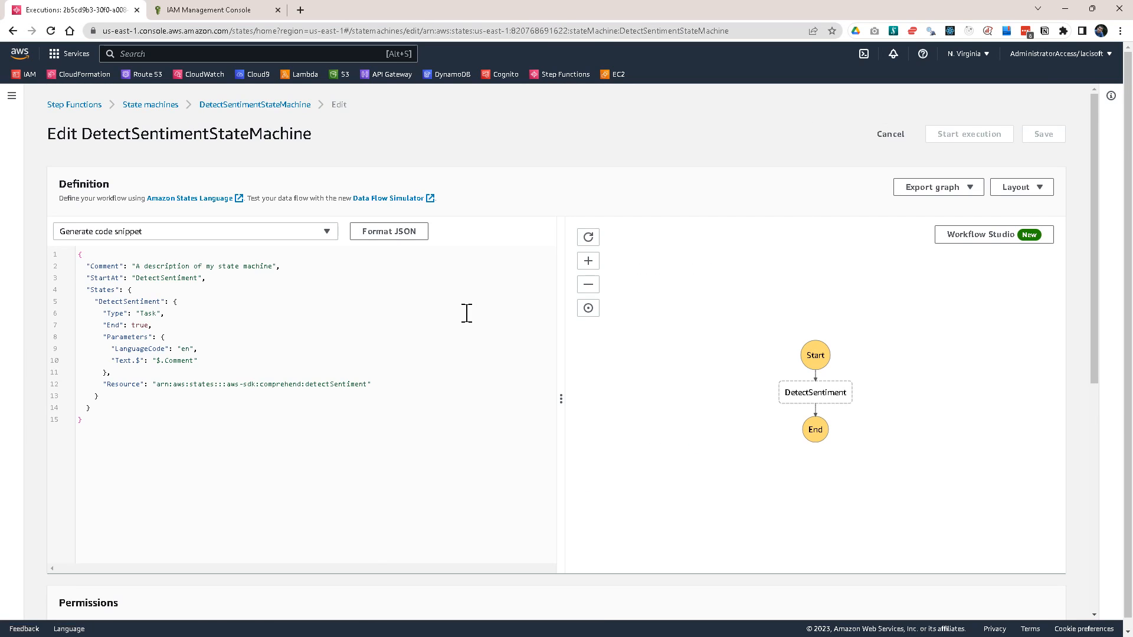
pyautogui.click(979, 235)
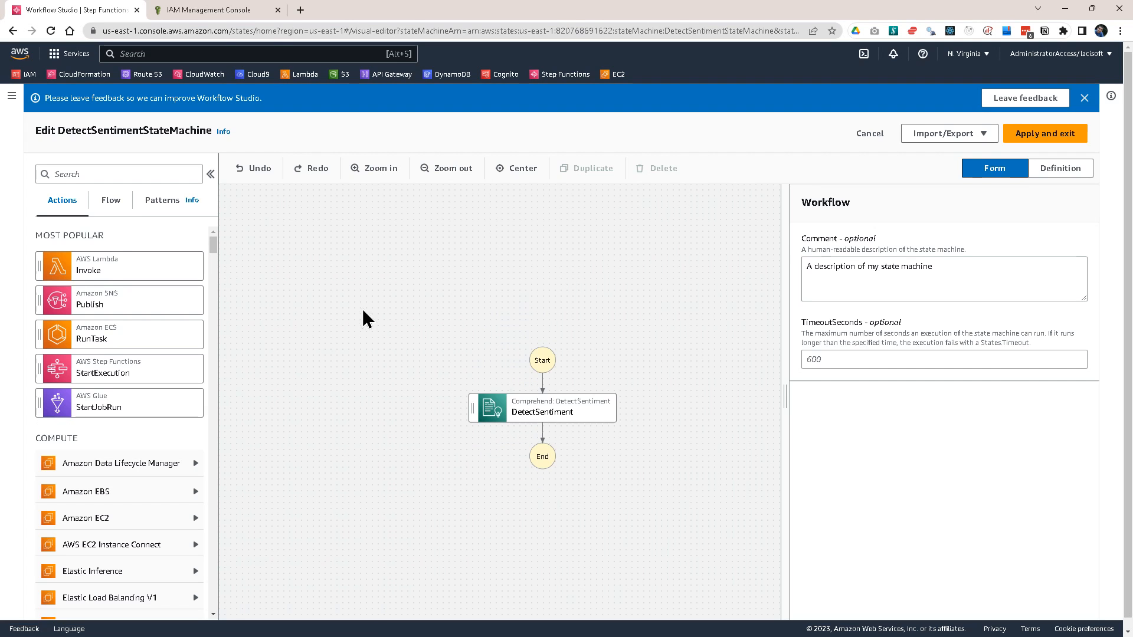
pyautogui.click(111, 200)
pyautogui.moveTo(89, 248); pyautogui.dragTo(508, 446)
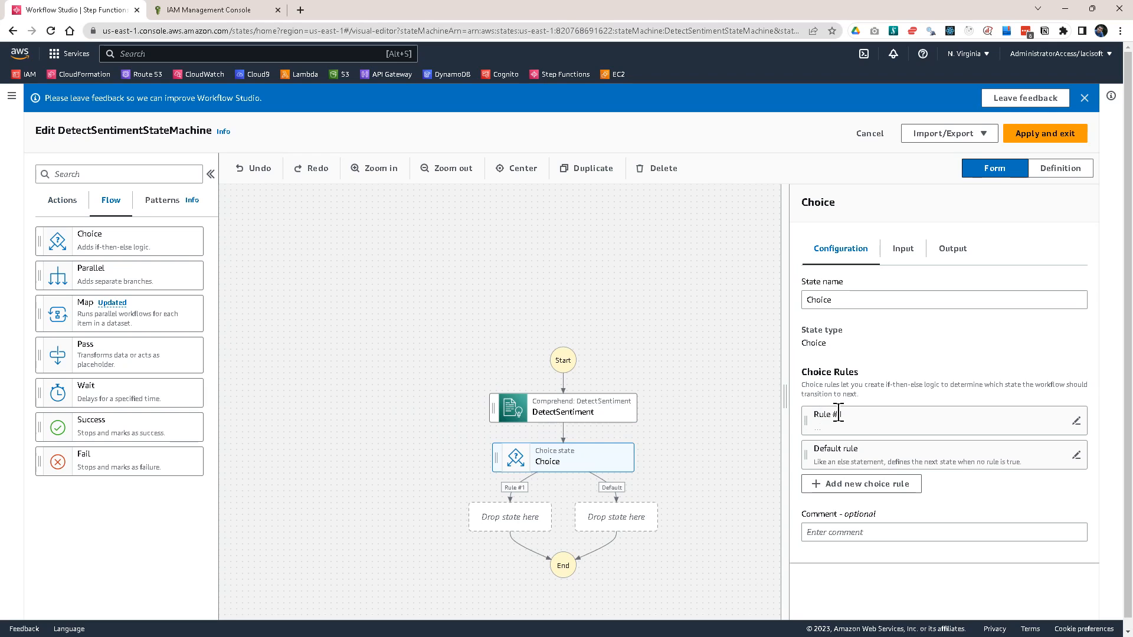
pyautogui.moveTo(693, 398); pyautogui.dragTo(601, 265)
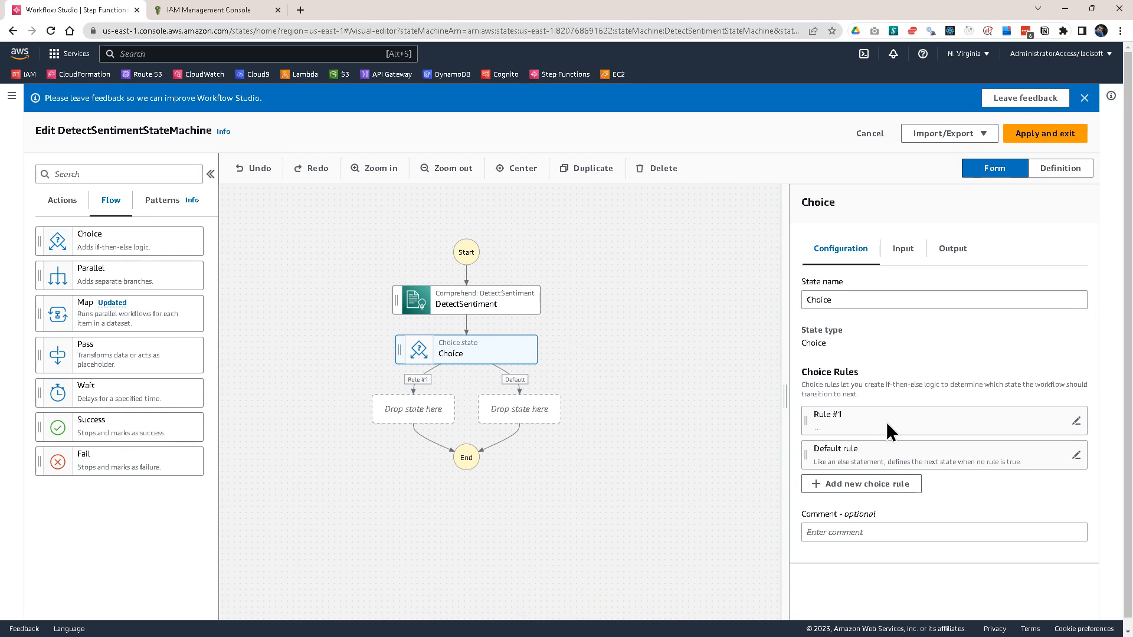
# Give the Choice state's Rule #1 a simple condition: $.Sentiment is equal to the string constant POSITIVE.
pyautogui.click(1083, 425)
pyautogui.scroll(-3, 915, 409)
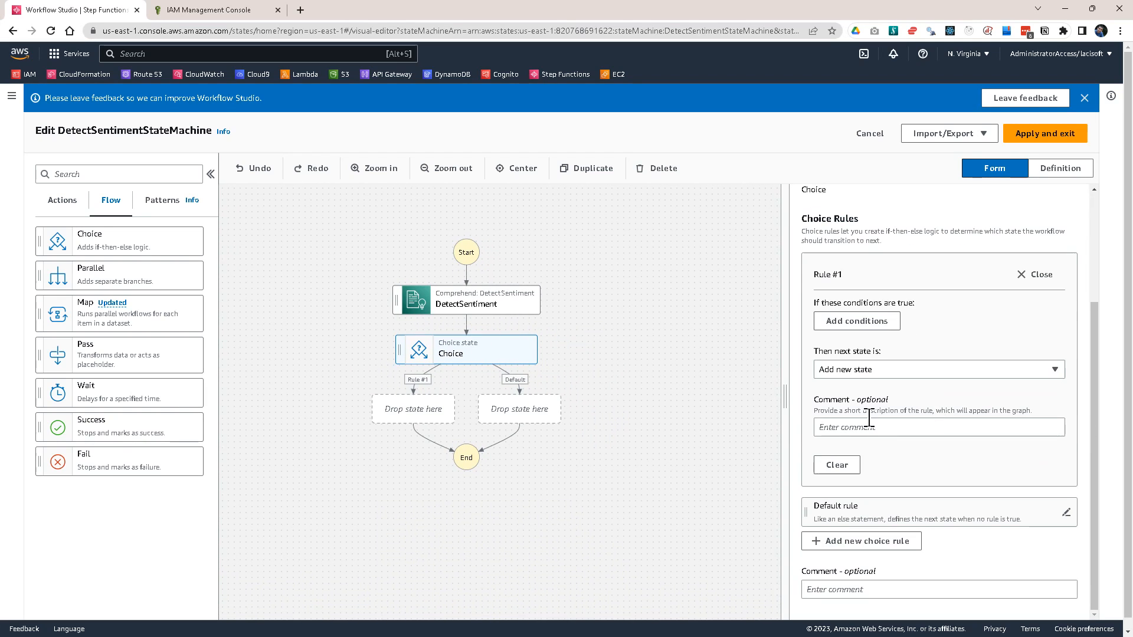
pyautogui.click(856, 321)
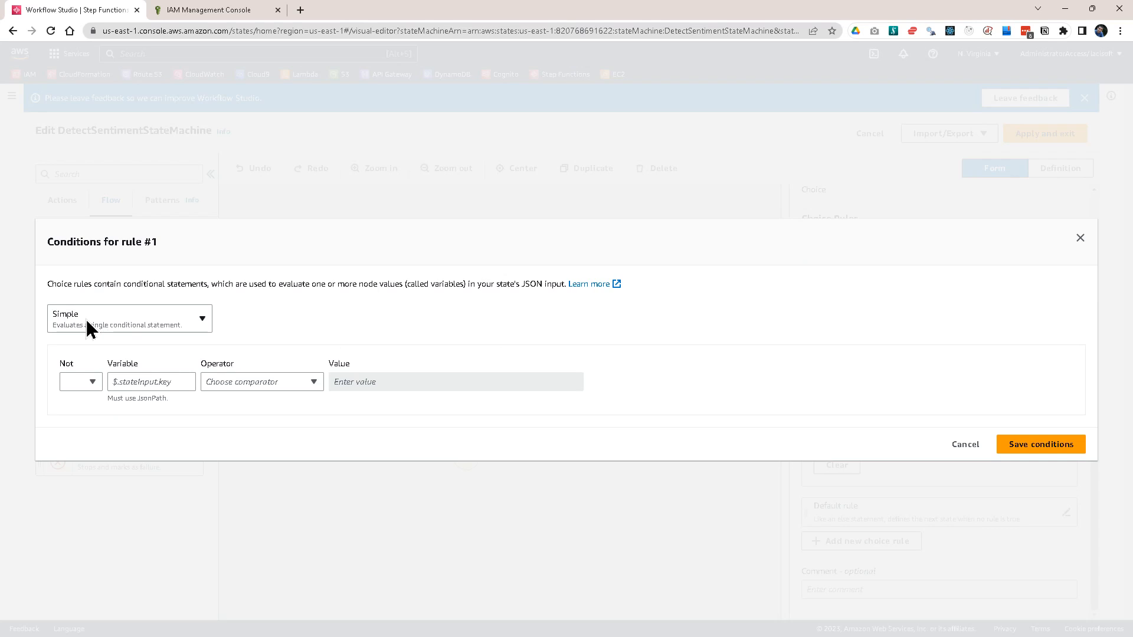
pyautogui.click(143, 383)
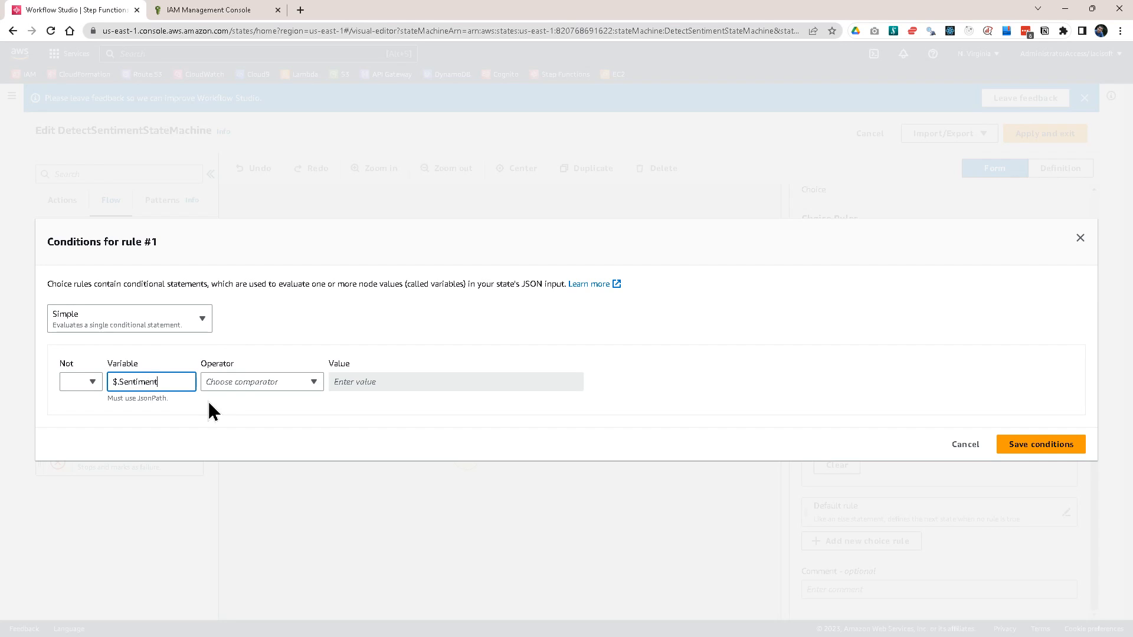
pyautogui.click(263, 385)
pyautogui.click(257, 439)
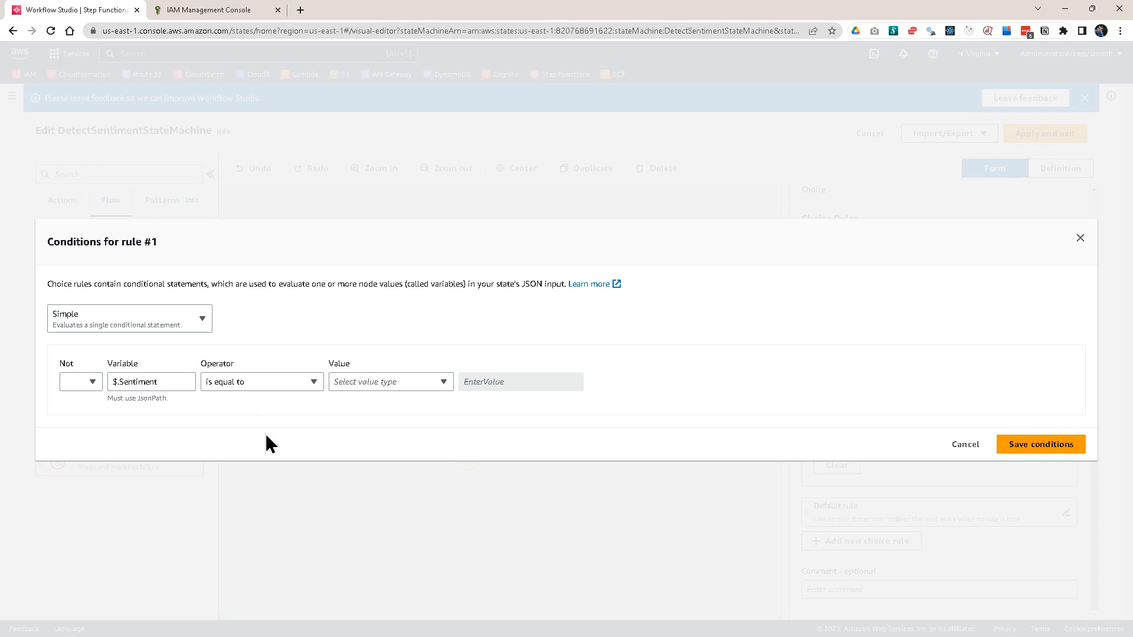
pyautogui.click(364, 385)
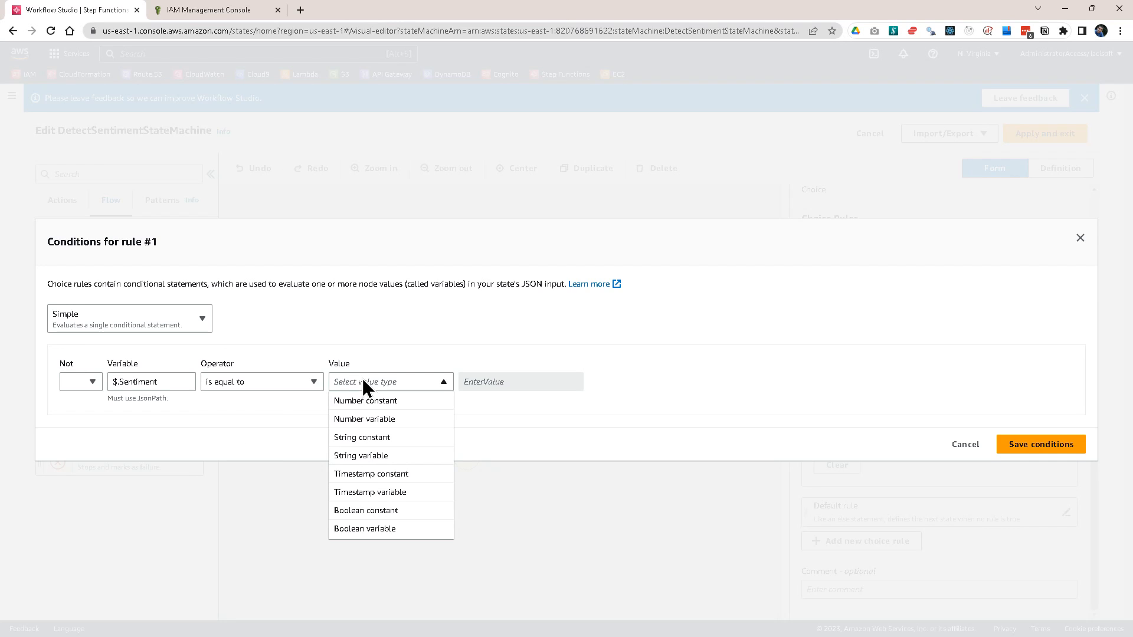
pyautogui.click(380, 437)
pyautogui.click(497, 383)
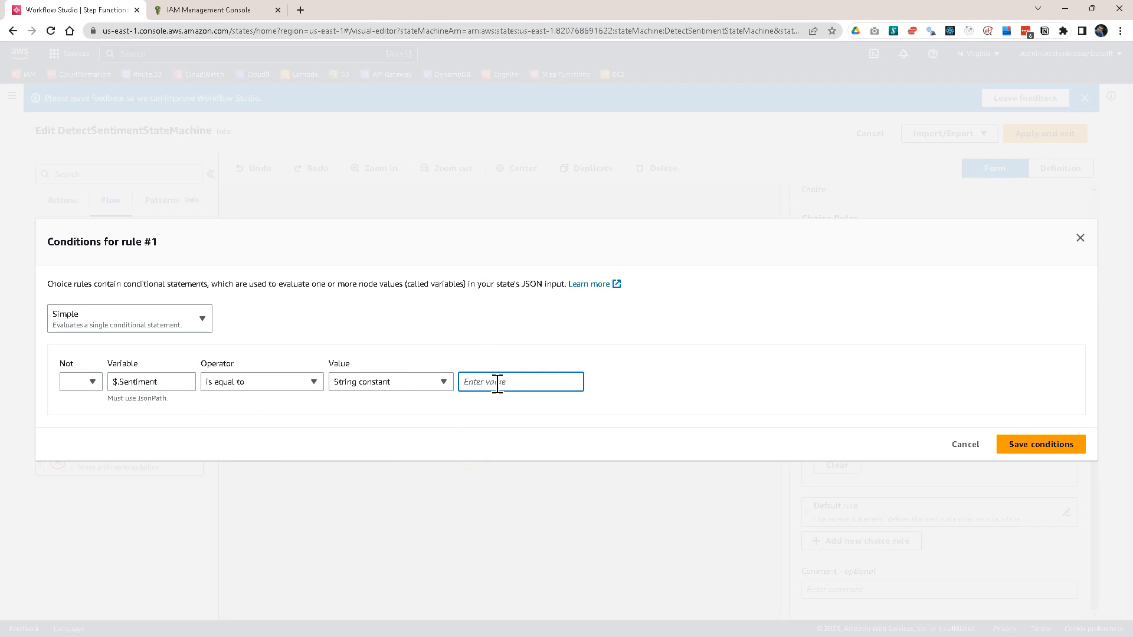
pyautogui.write('POSITIVE')
pyautogui.click(1042, 448)
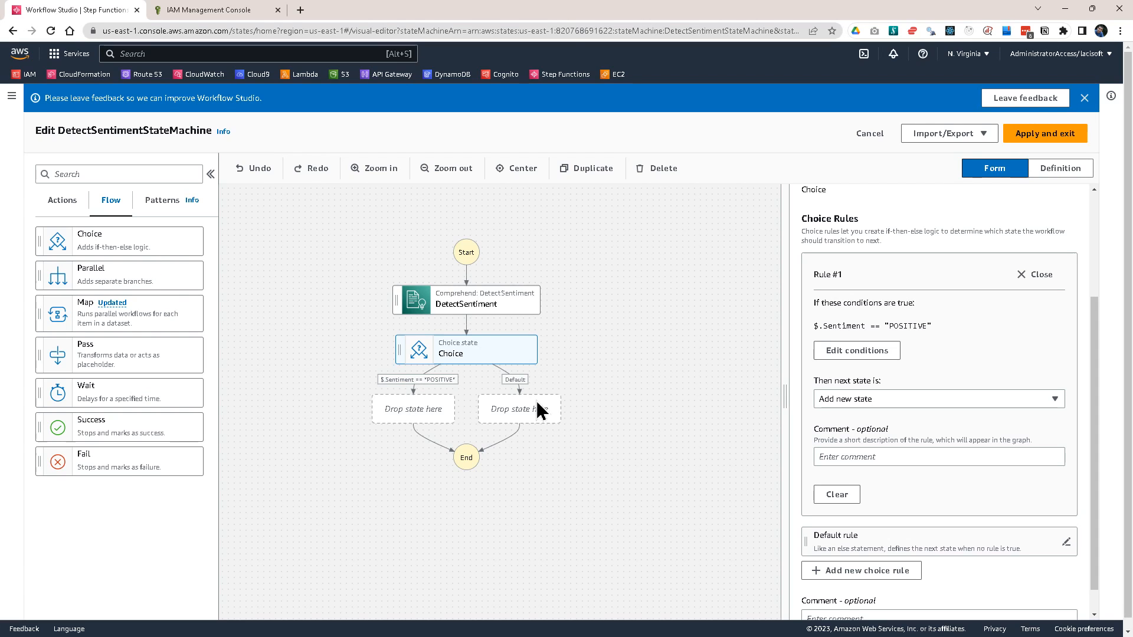
# Add a second choice rule with the condition that $.Sentiment is equal to the string constant NEGATIVE.
pyautogui.scroll(-2, 924, 484)
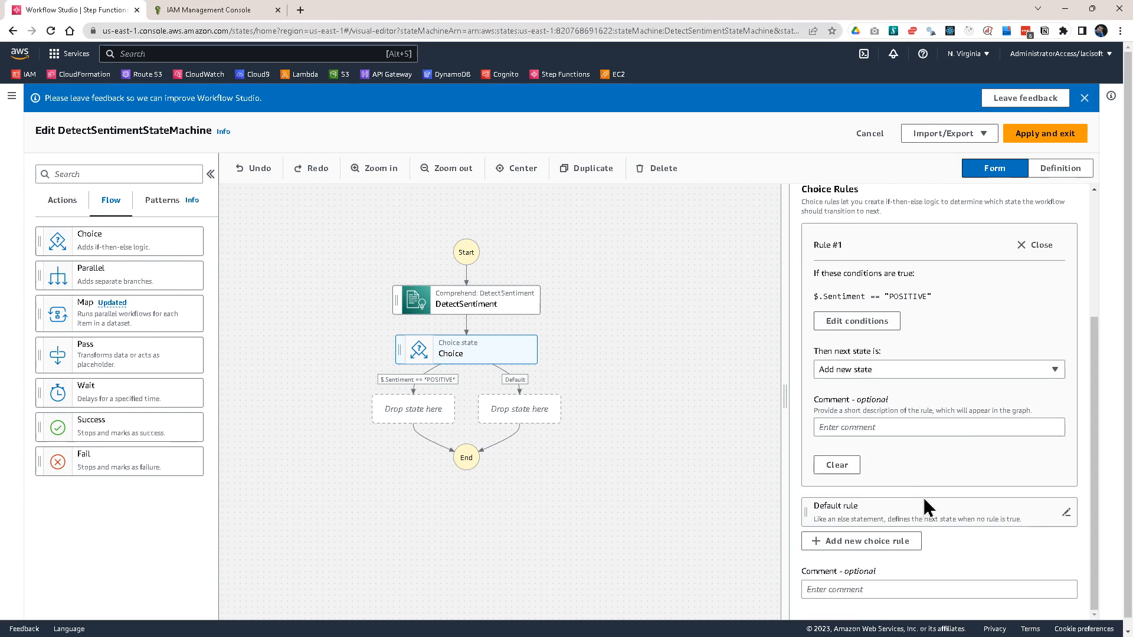
pyautogui.click(848, 538)
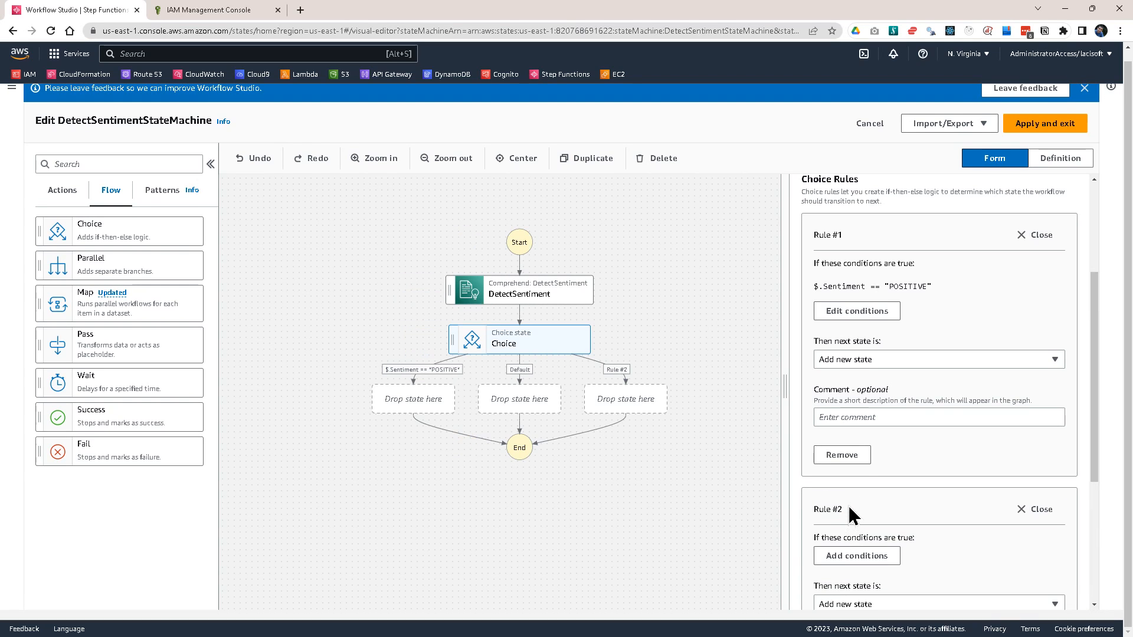
pyautogui.scroll(-2, 912, 531)
pyautogui.click(859, 448)
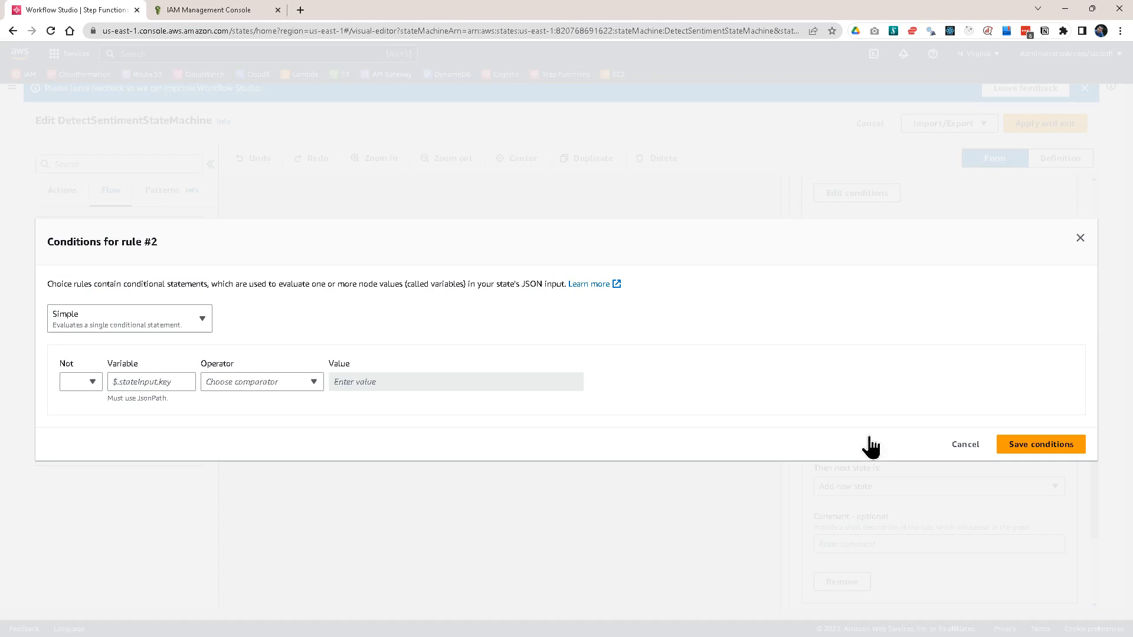
pyautogui.click(121, 381)
pyautogui.write('$#')
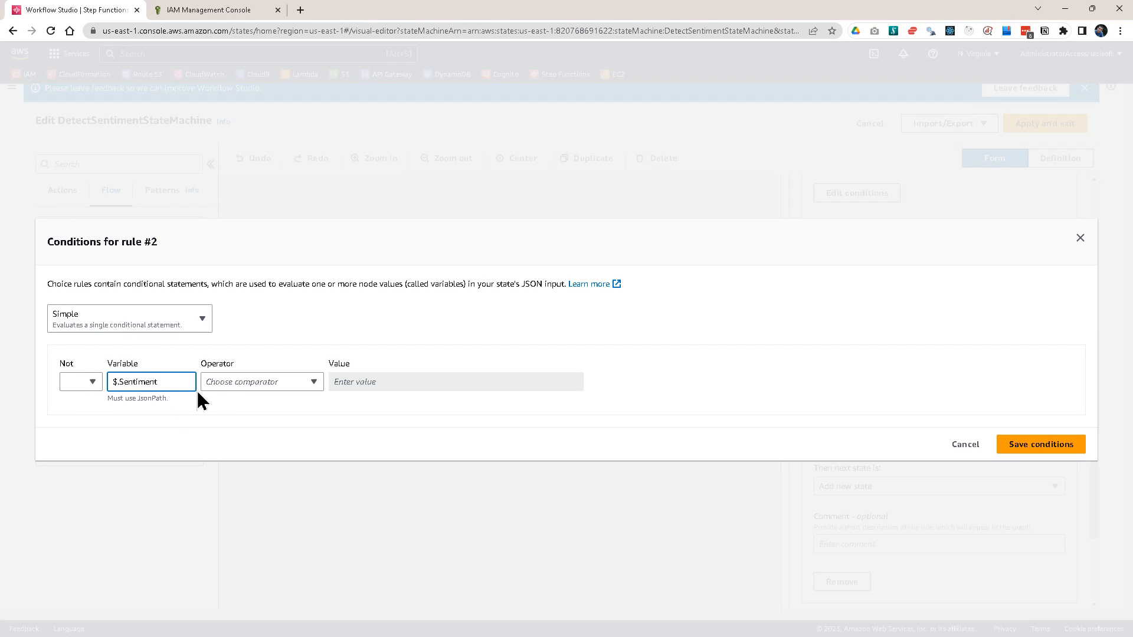
pyautogui.click(231, 383)
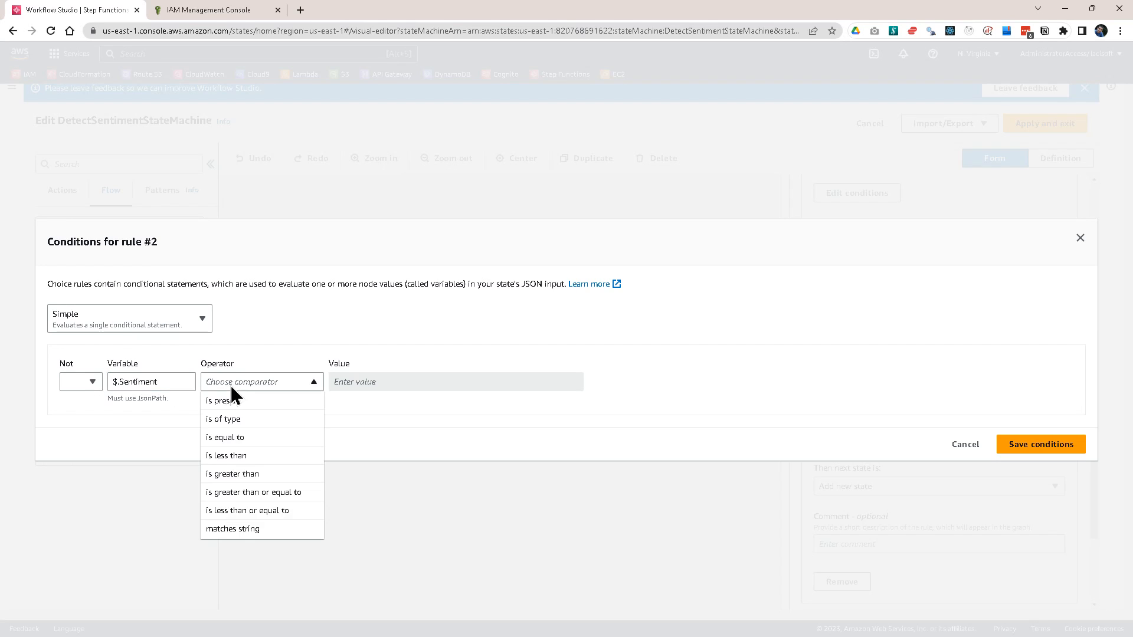
pyautogui.click(253, 439)
pyautogui.click(369, 382)
pyautogui.click(387, 438)
pyautogui.click(521, 382)
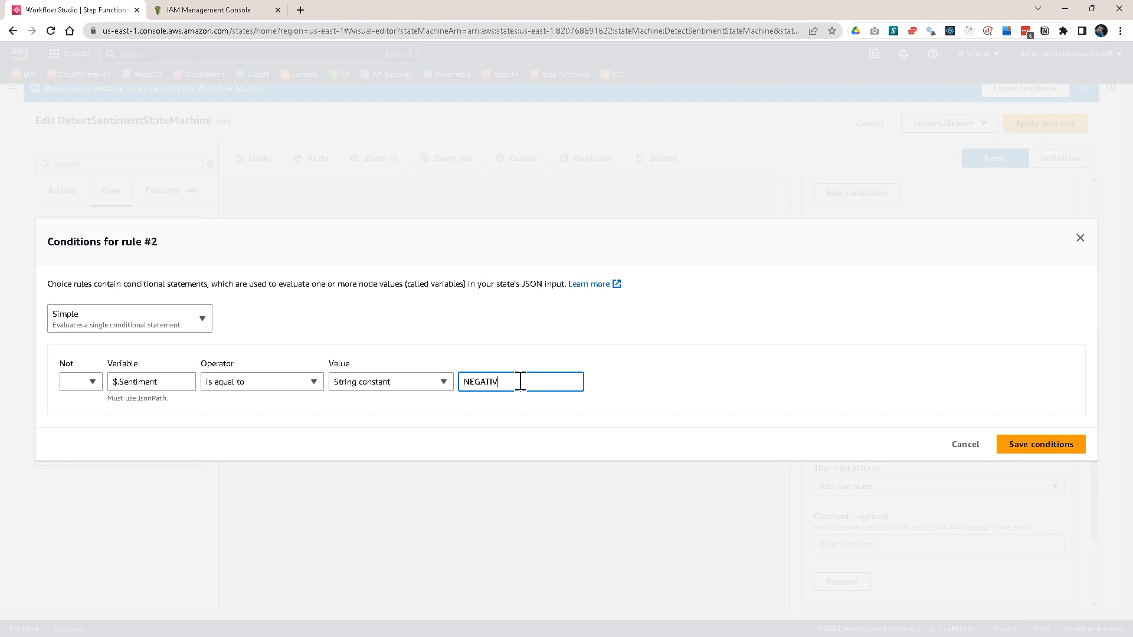
pyautogui.click(1044, 446)
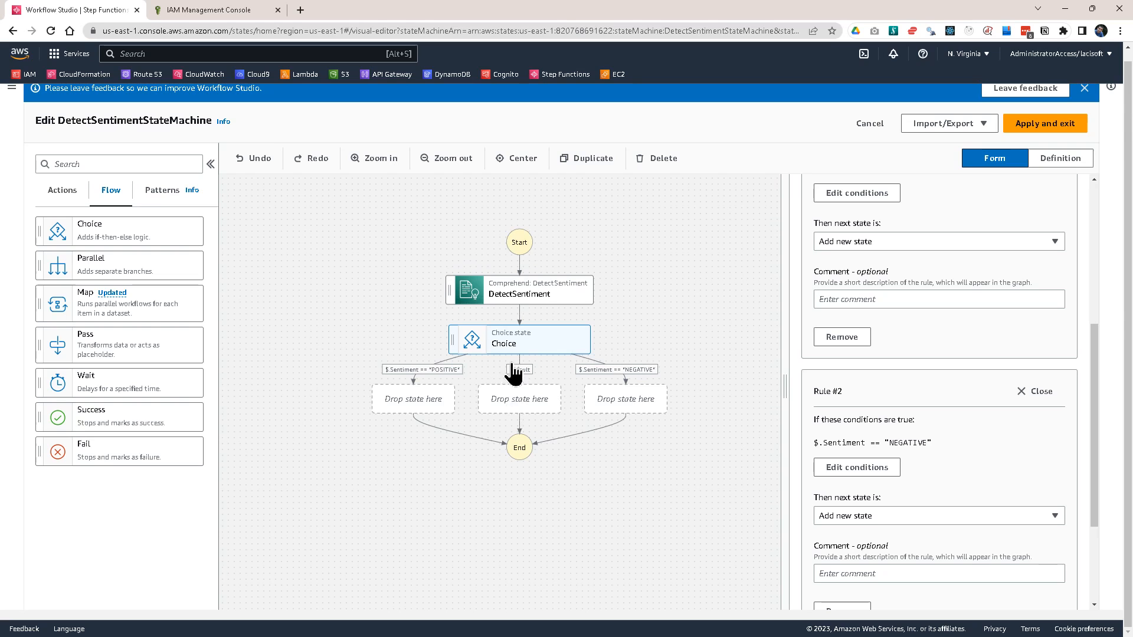
# Add a Fail state to the Choice state's Default branch.
pyautogui.scroll(-3, 954, 453)
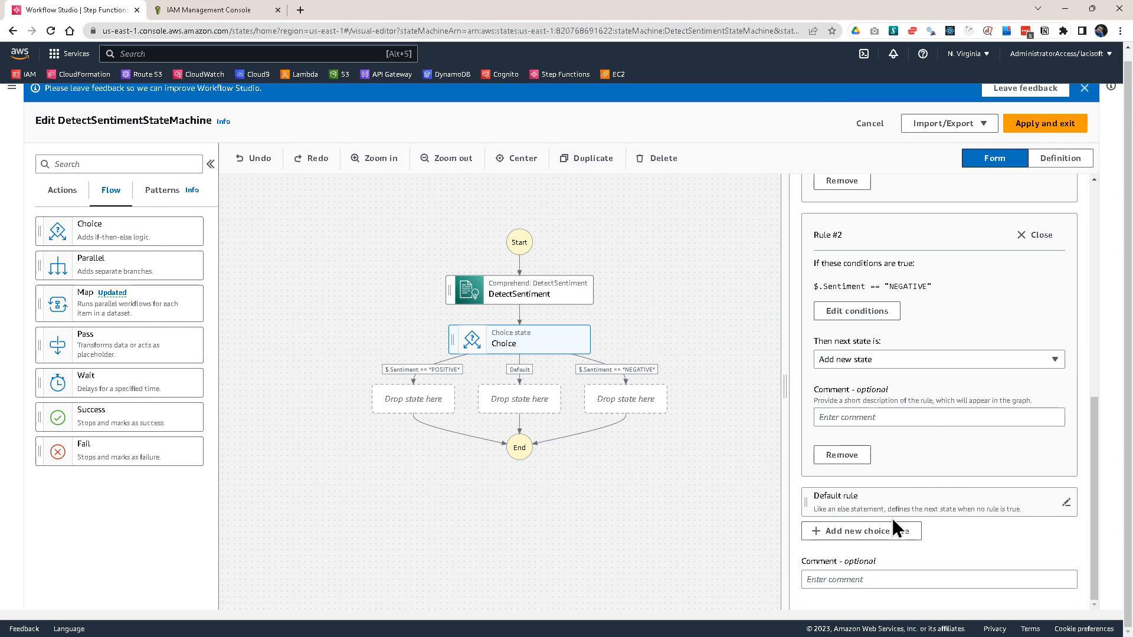
pyautogui.scroll(8, 935, 424)
pyautogui.scroll(-8, 940, 437)
pyautogui.click(523, 399)
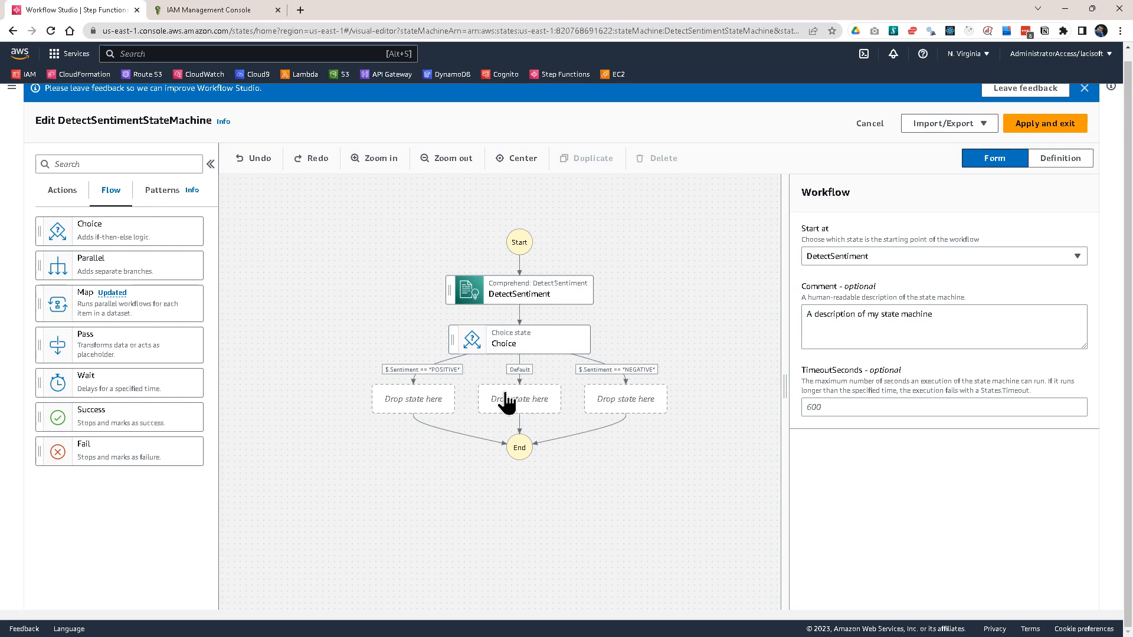
pyautogui.moveTo(74, 451); pyautogui.dragTo(490, 407)
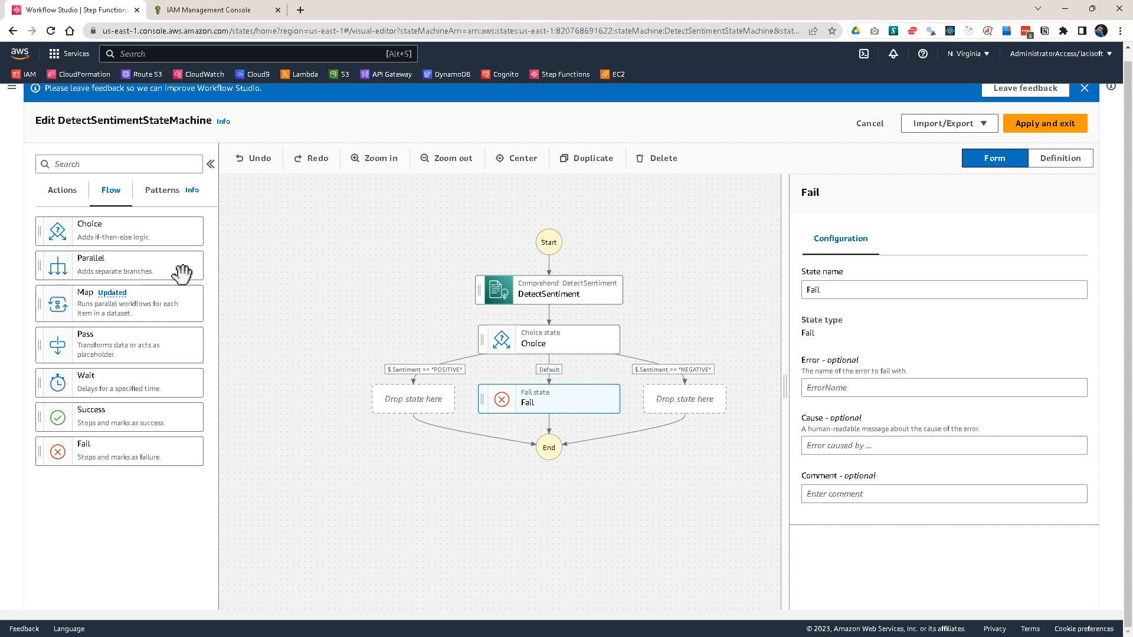
# Add an AWS Lambda Invoke action to the POSITIVE branch of the Choice state.
pyautogui.click(69, 198)
pyautogui.moveTo(84, 255); pyautogui.dragTo(399, 409)
pyautogui.moveTo(106, 260); pyautogui.dragTo(131, 287)
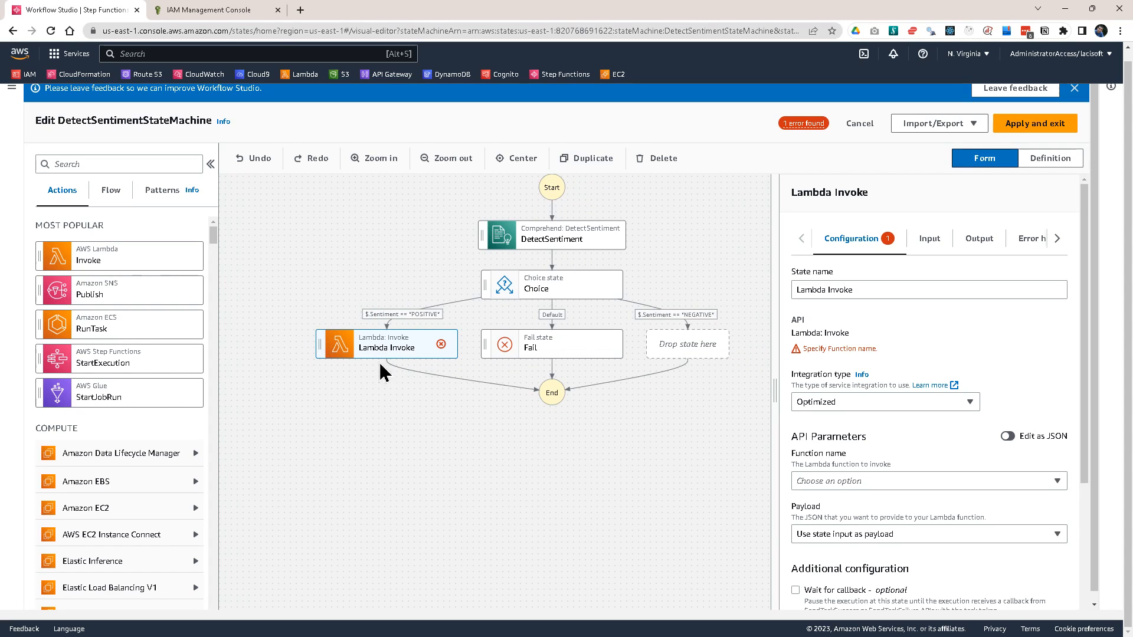
# Set the Lambda Invoke state's function name to EchoFunction:$LATEST.
pyautogui.scroll(-1, 839, 461)
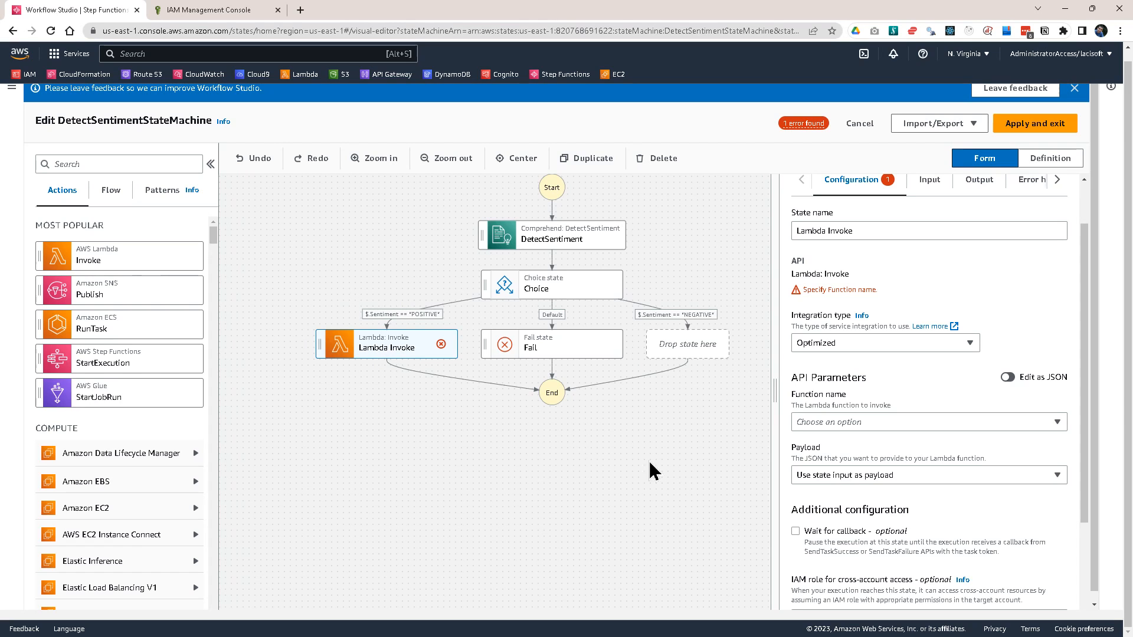
pyautogui.scroll(1, 924, 338)
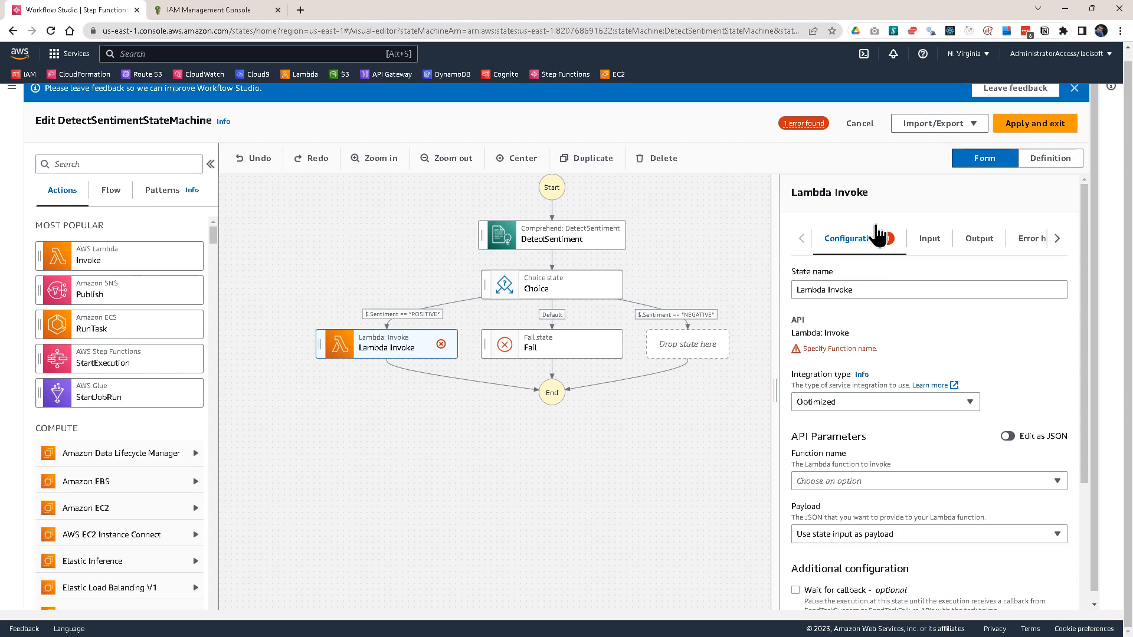
pyautogui.scroll(-3, 890, 378)
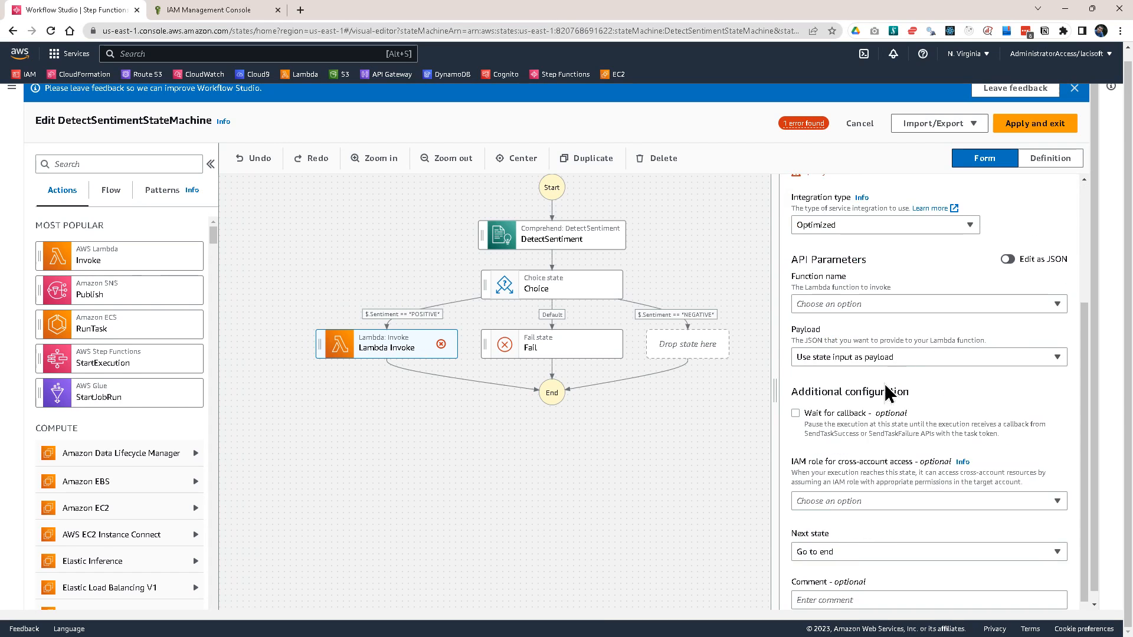
pyautogui.click(841, 304)
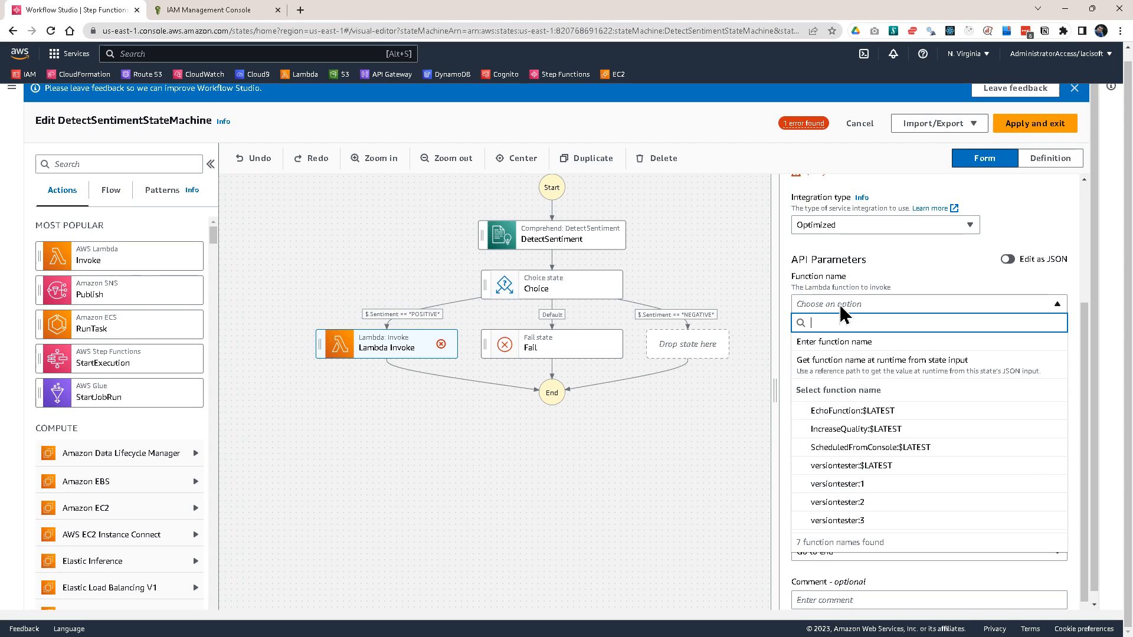
pyautogui.click(845, 412)
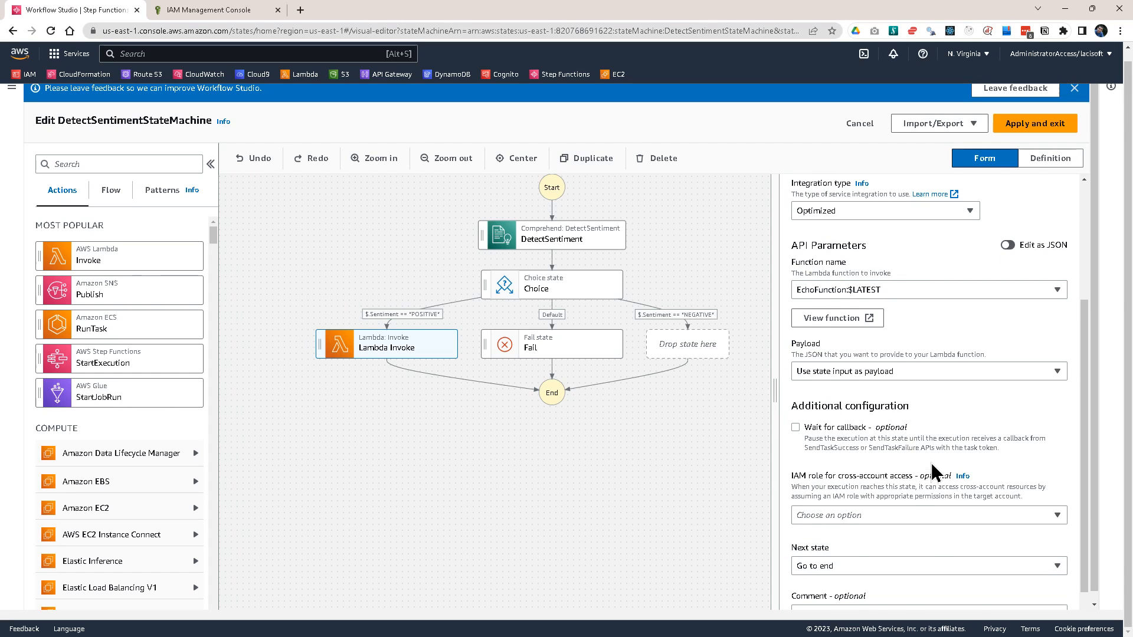
pyautogui.scroll(3, 939, 473)
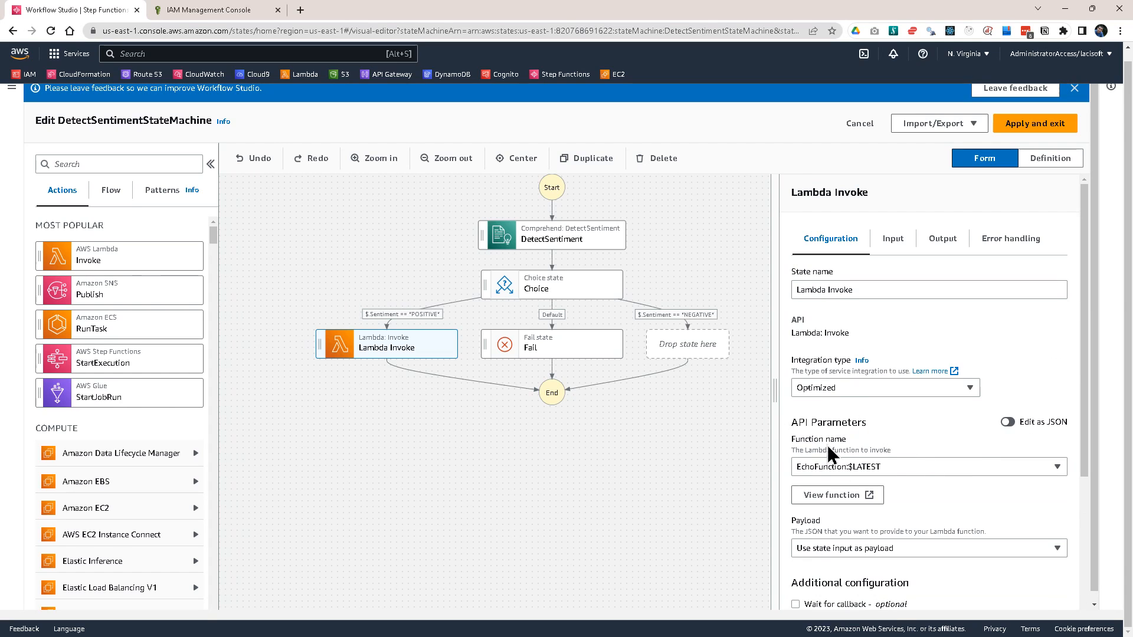
pyautogui.scroll(-3, 916, 463)
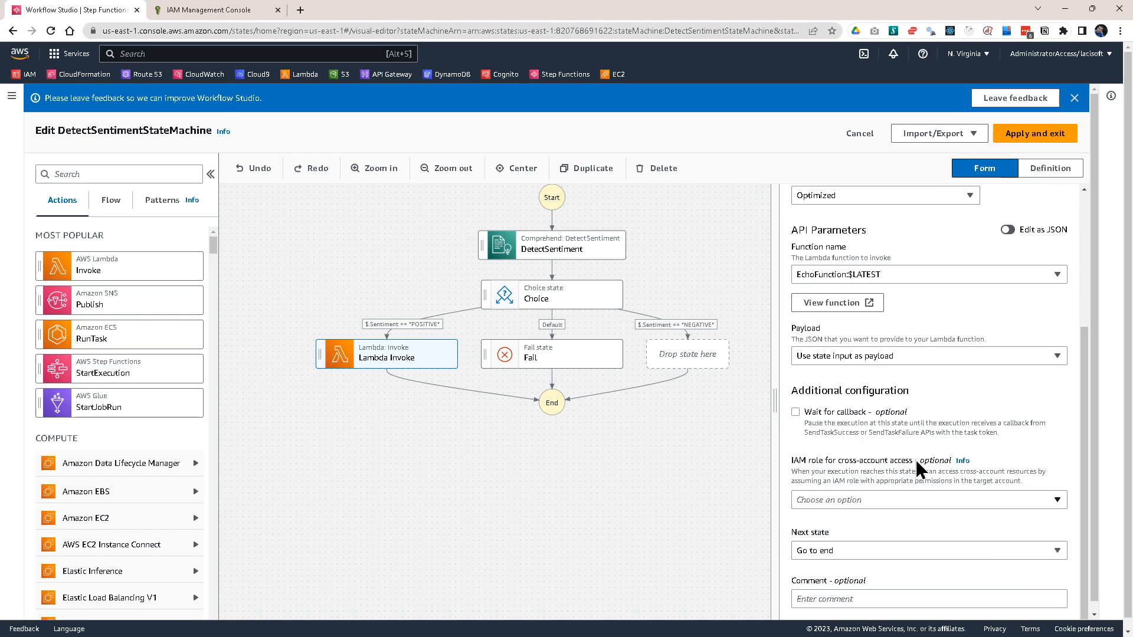
pyautogui.scroll(3, 916, 459)
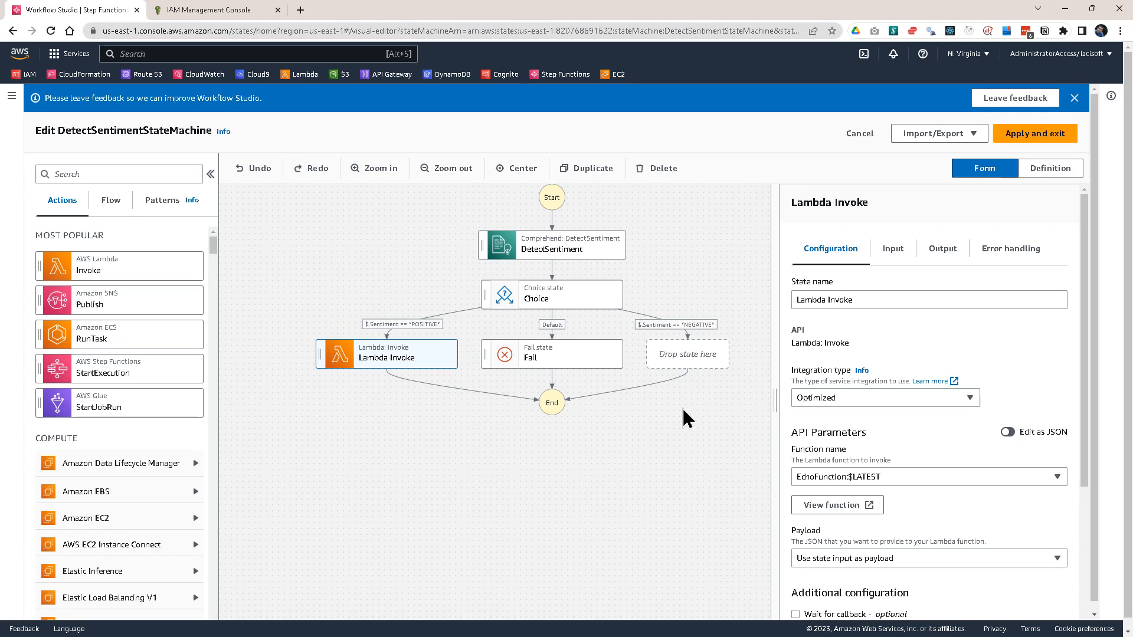
pyautogui.moveTo(651, 443); pyautogui.dragTo(586, 452)
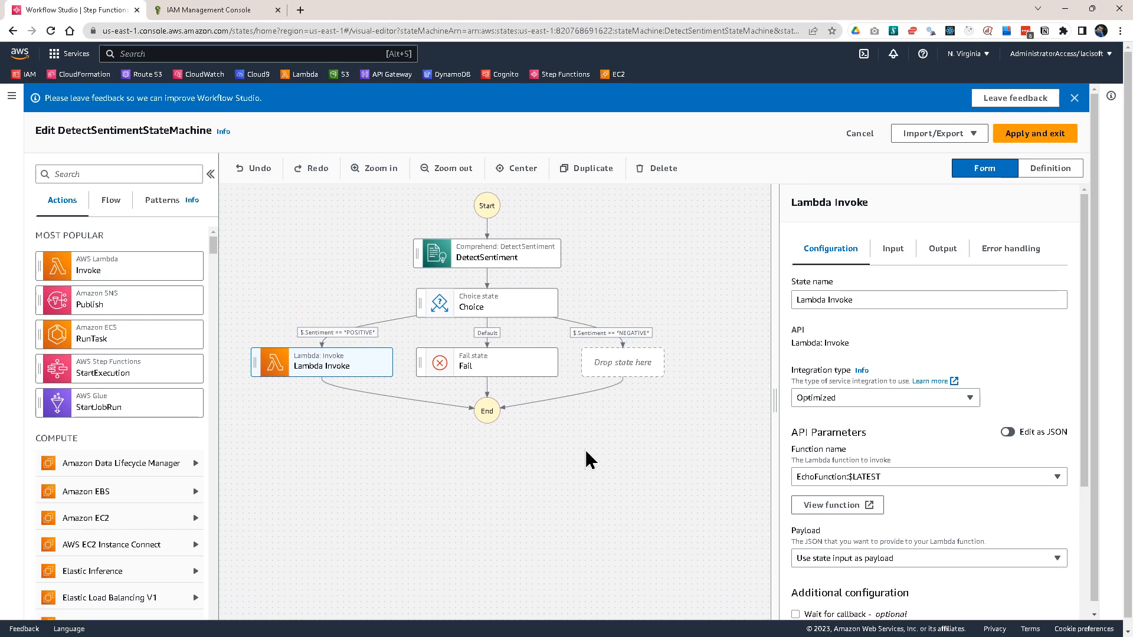
# Add a Parallel state to the NEGATIVE branch of the Choice state.
pyautogui.click(625, 433)
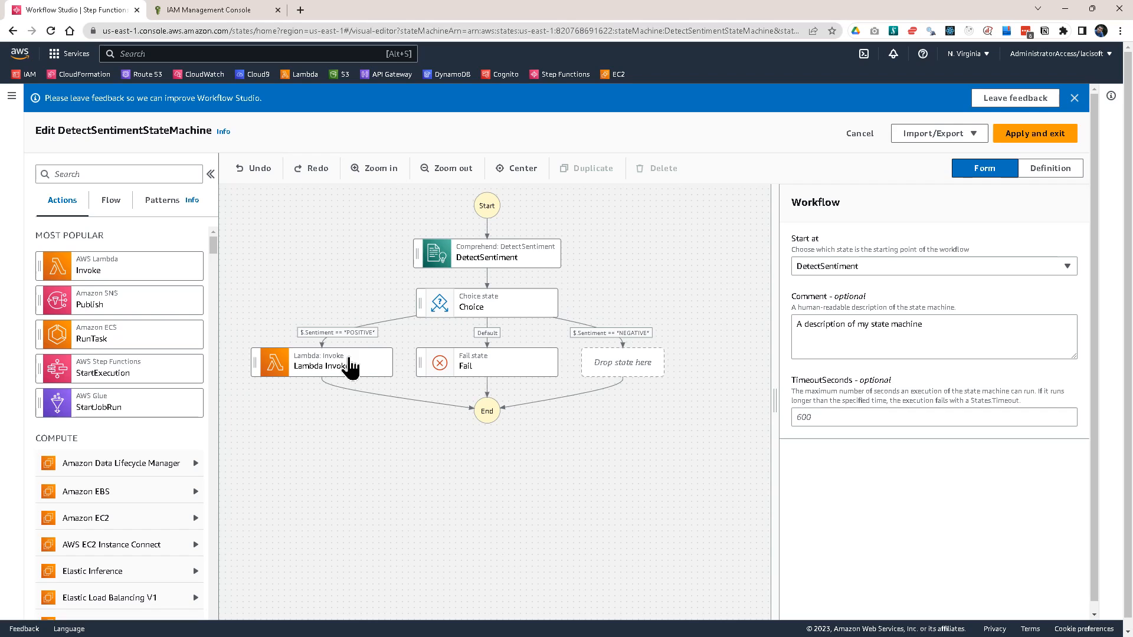
pyautogui.click(106, 205)
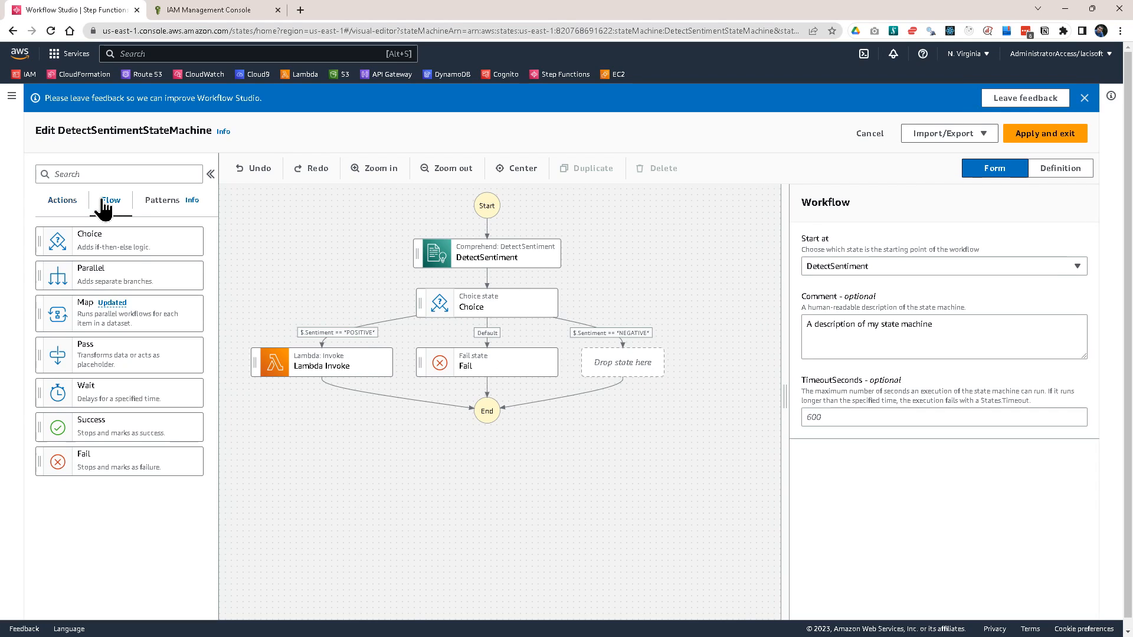
pyautogui.moveTo(673, 278); pyautogui.dragTo(587, 263)
pyautogui.moveTo(77, 269); pyautogui.dragTo(512, 354)
pyautogui.moveTo(516, 513); pyautogui.dragTo(568, 481)
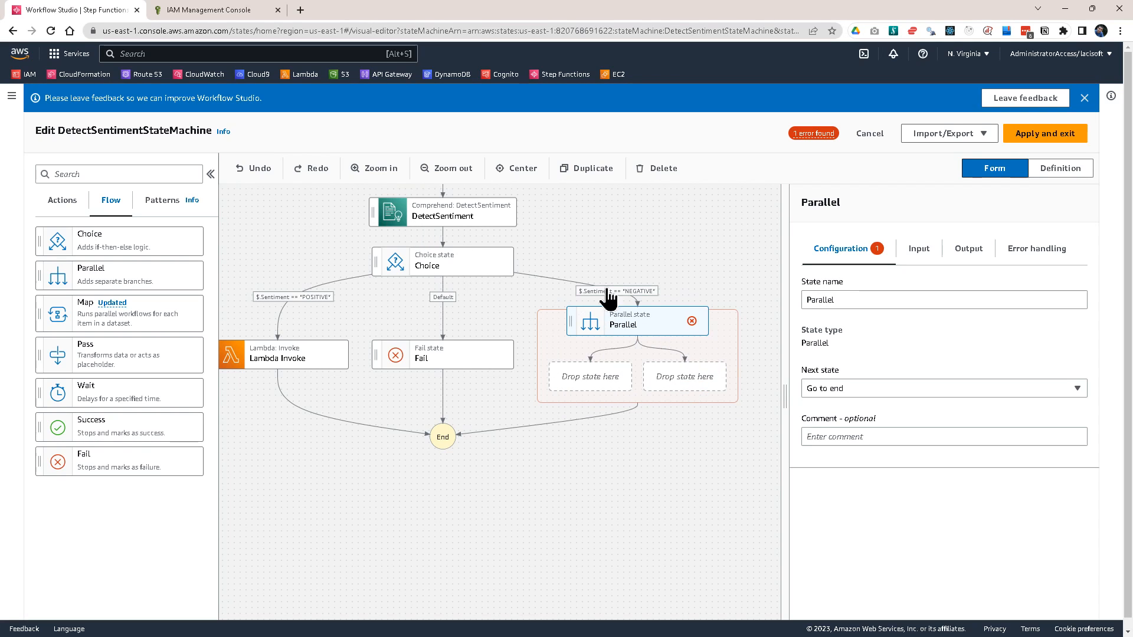
# Add an AWS Lambda Invoke action to the Parallel state's first branch and set its function name to IncreaseQuality:$LATEST.
pyautogui.click(75, 207)
pyautogui.moveTo(92, 263); pyautogui.dragTo(590, 386)
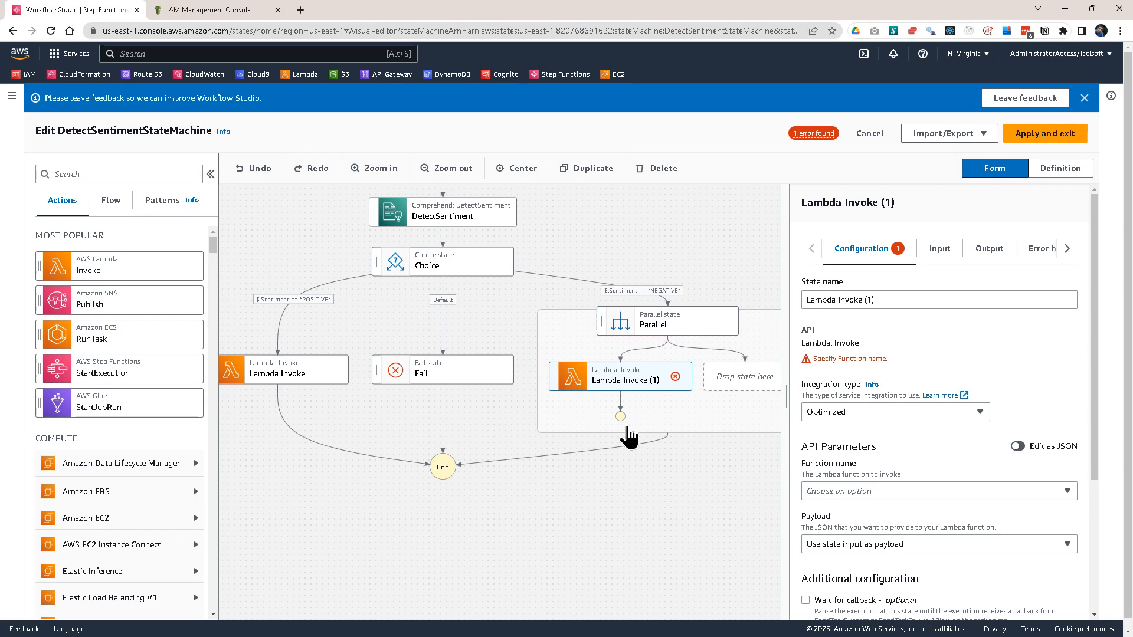
pyautogui.click(895, 491)
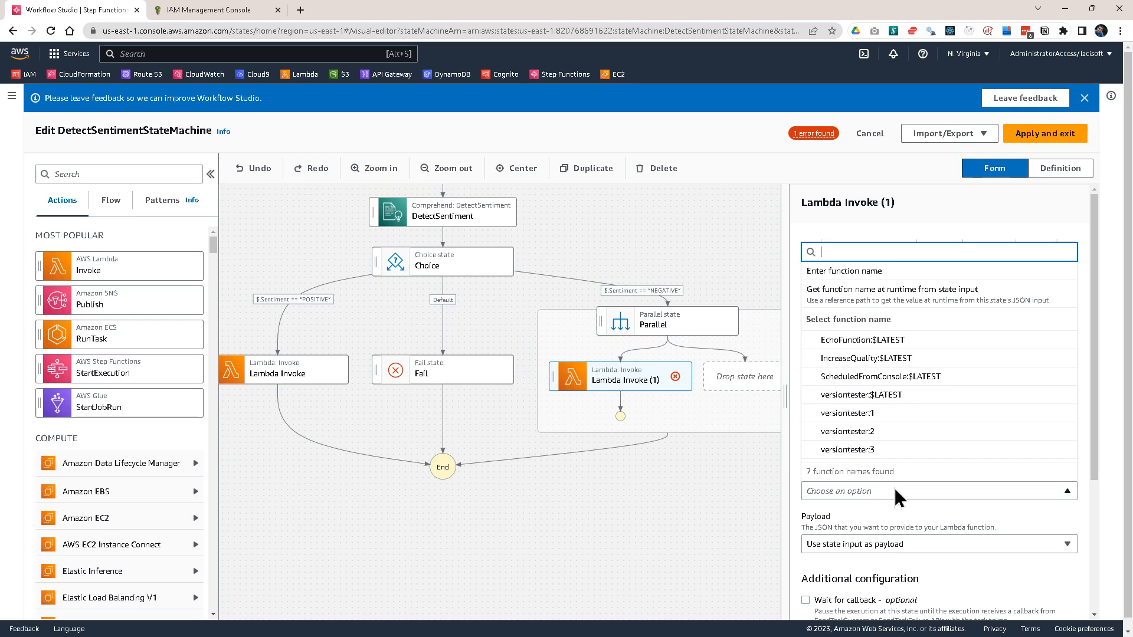
pyautogui.click(855, 367)
# Add an Amazon SNS Publish action to the empty second branch of the Parallel state.
pyautogui.moveTo(678, 495); pyautogui.dragTo(525, 489)
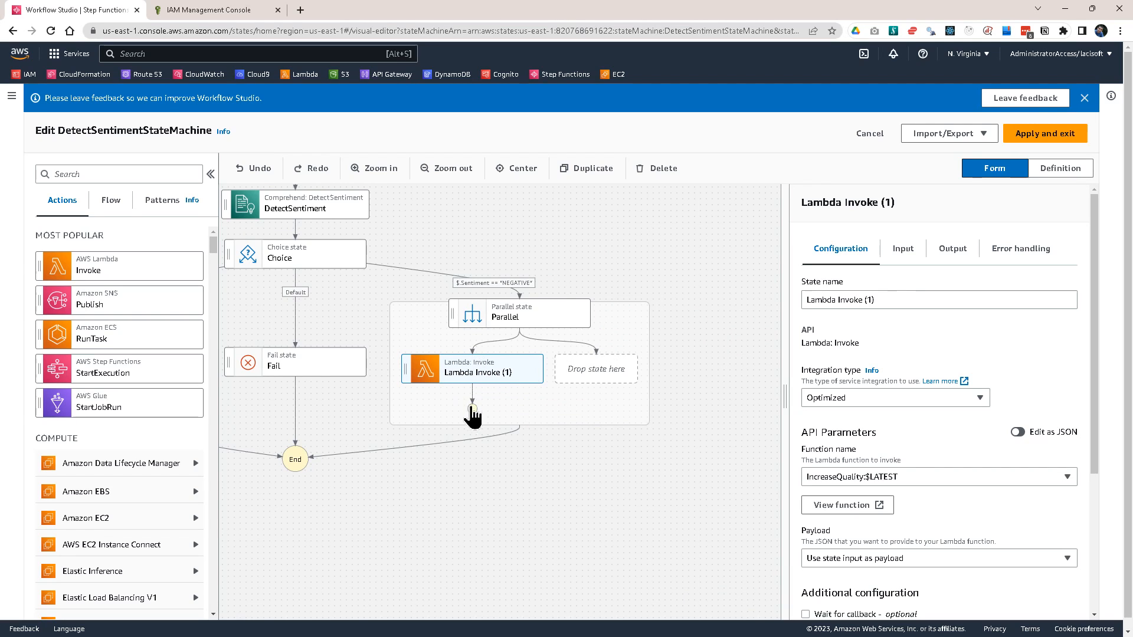
pyautogui.moveTo(510, 506); pyautogui.dragTo(499, 518)
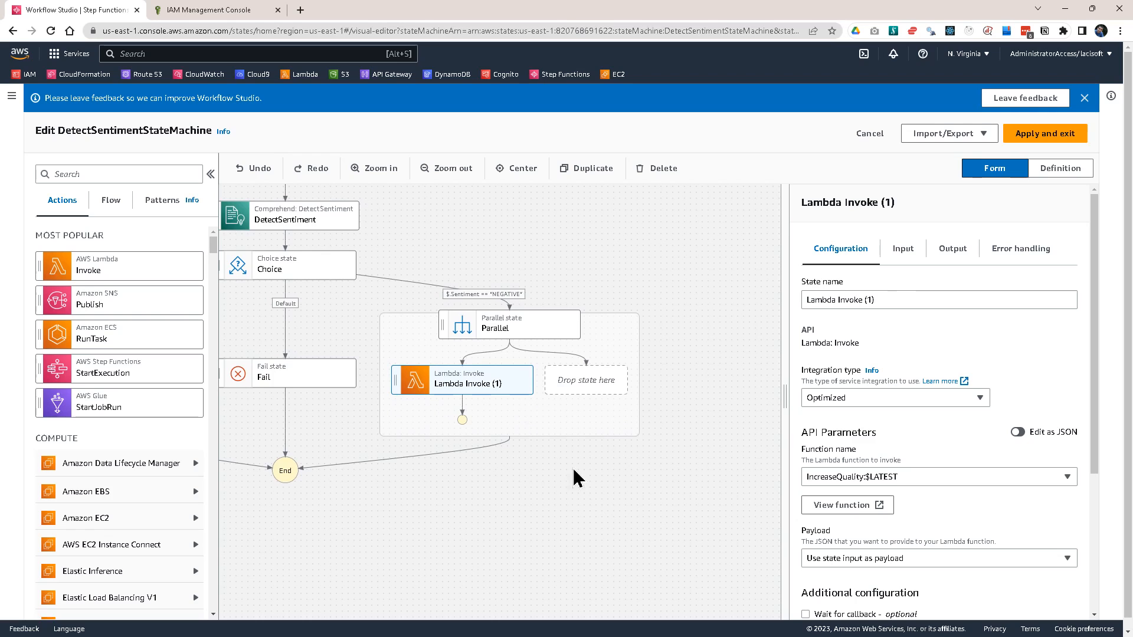
pyautogui.moveTo(608, 517); pyautogui.dragTo(562, 526)
pyautogui.moveTo(79, 309); pyautogui.dragTo(523, 401)
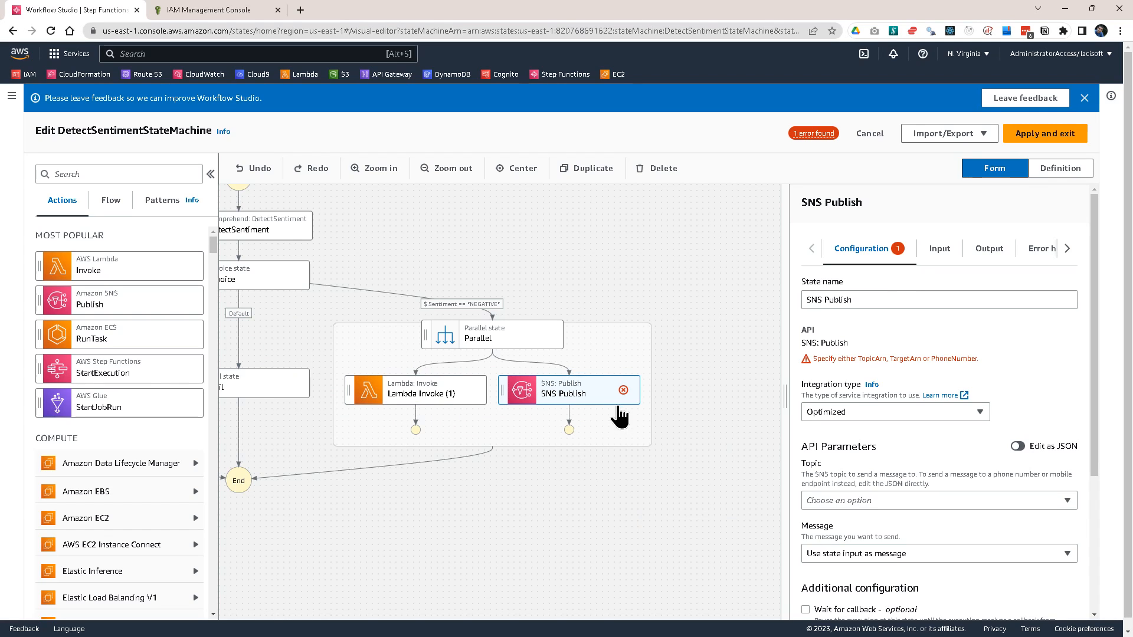
# Review the workflow graph from DetectSentiment through the Choice branches to the Parallel state's two actions.
pyautogui.moveTo(703, 319); pyautogui.dragTo(674, 312)
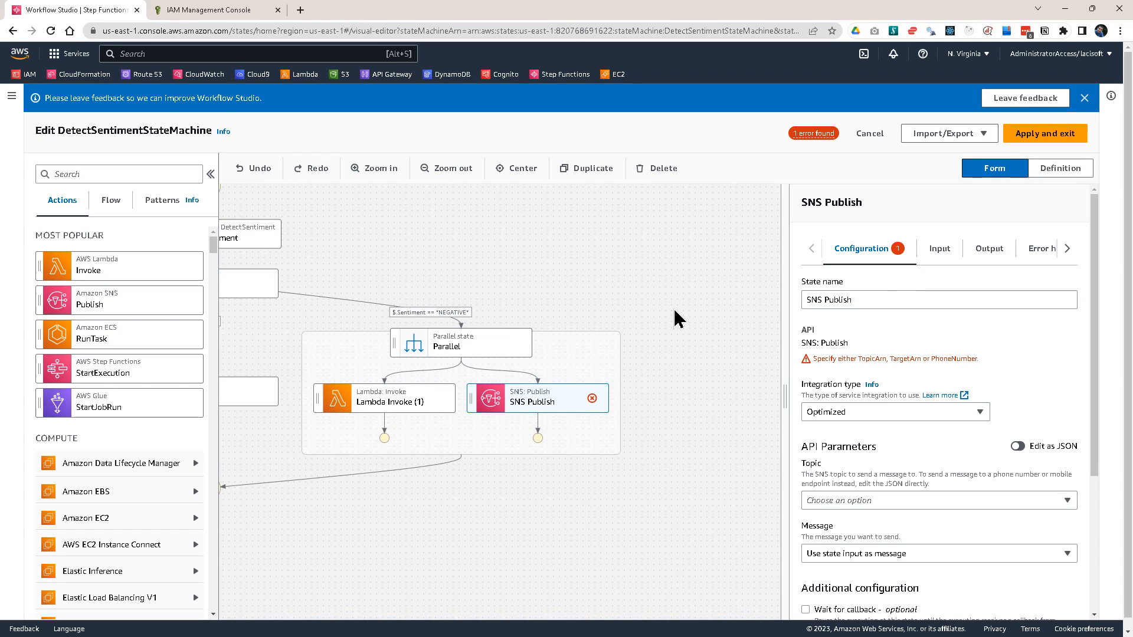
pyautogui.moveTo(625, 278); pyautogui.dragTo(735, 302)
pyautogui.moveTo(596, 267); pyautogui.dragTo(629, 246)
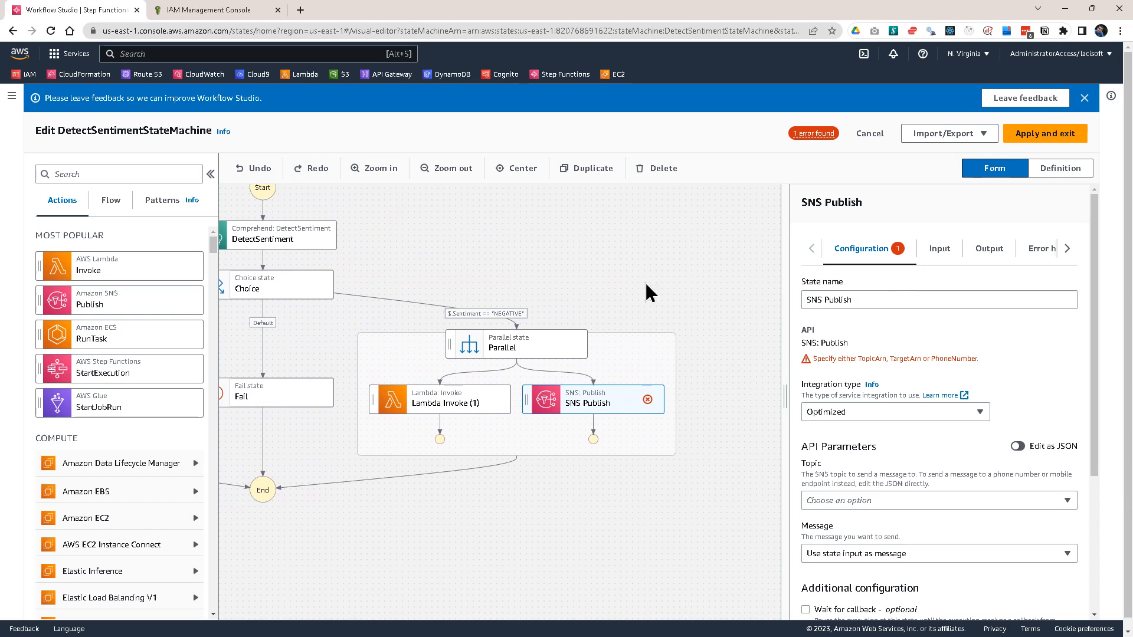
pyautogui.moveTo(447, 370); pyautogui.dragTo(534, 379)
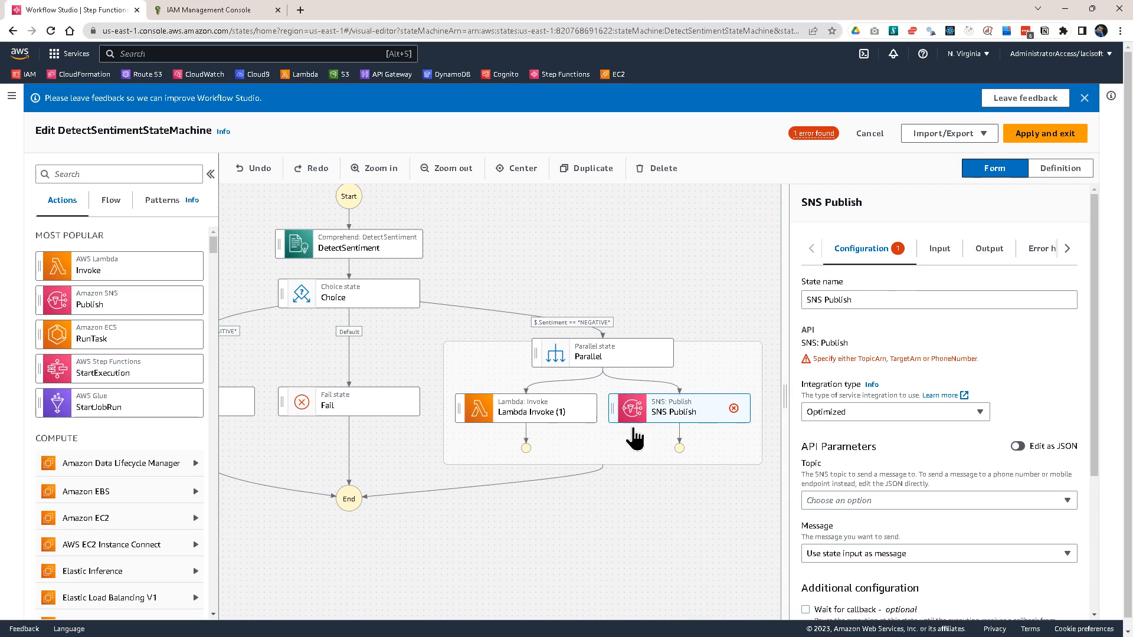
pyautogui.moveTo(602, 538); pyautogui.dragTo(706, 511)
pyautogui.moveTo(592, 218); pyautogui.dragTo(574, 254)
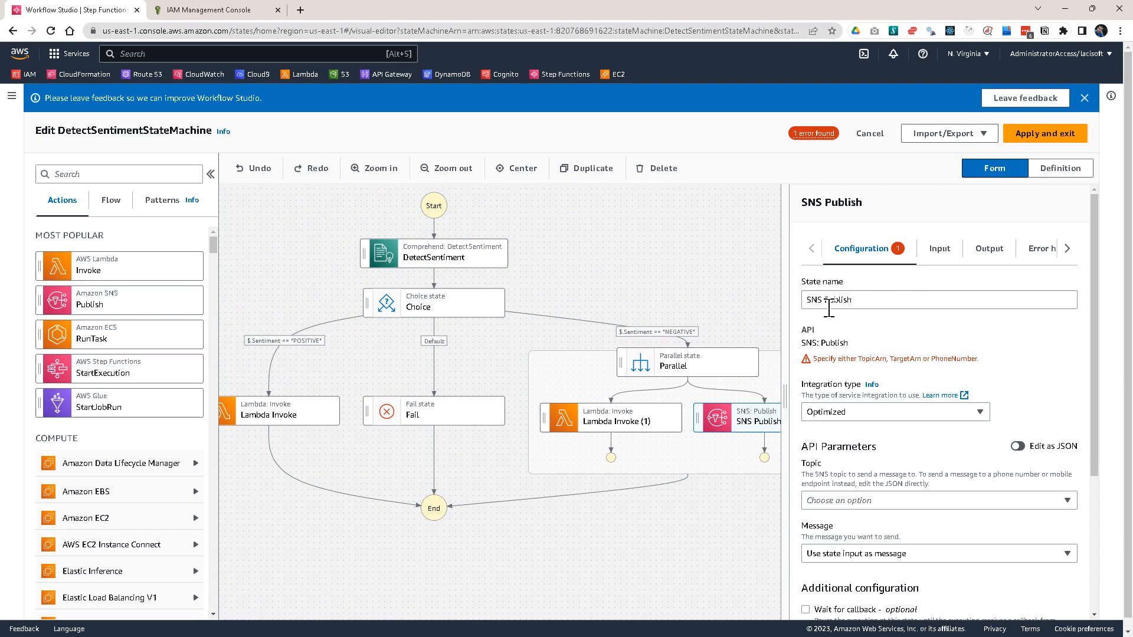
pyautogui.moveTo(789, 405); pyautogui.dragTo(903, 392)
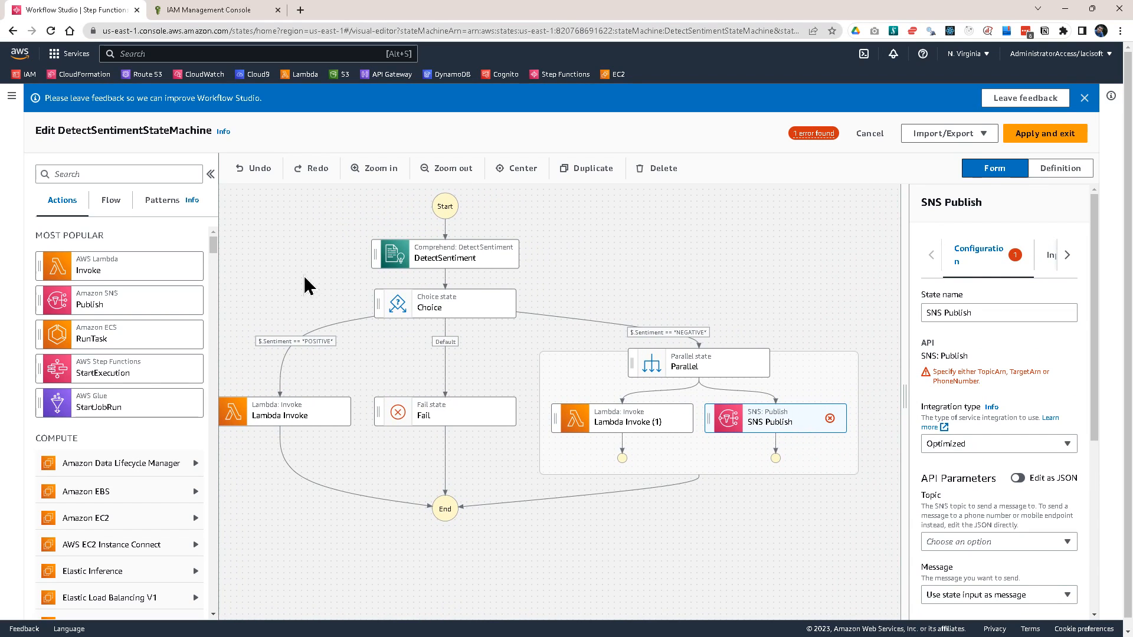
pyautogui.moveTo(303, 283); pyautogui.dragTo(347, 298)
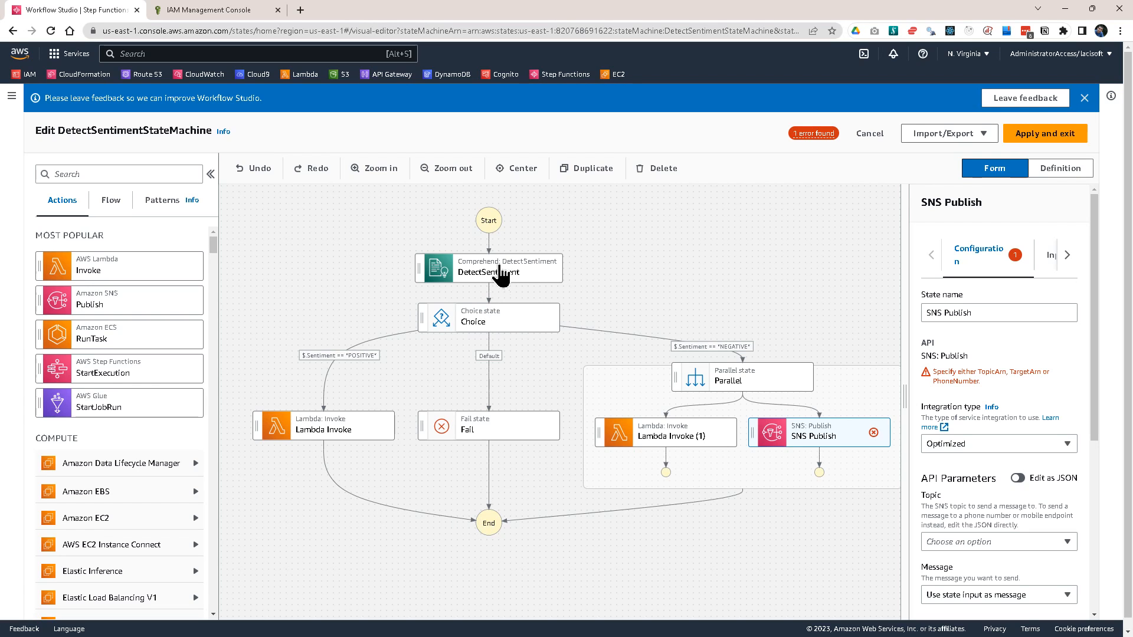
pyautogui.moveTo(794, 272); pyautogui.dragTo(624, 246)
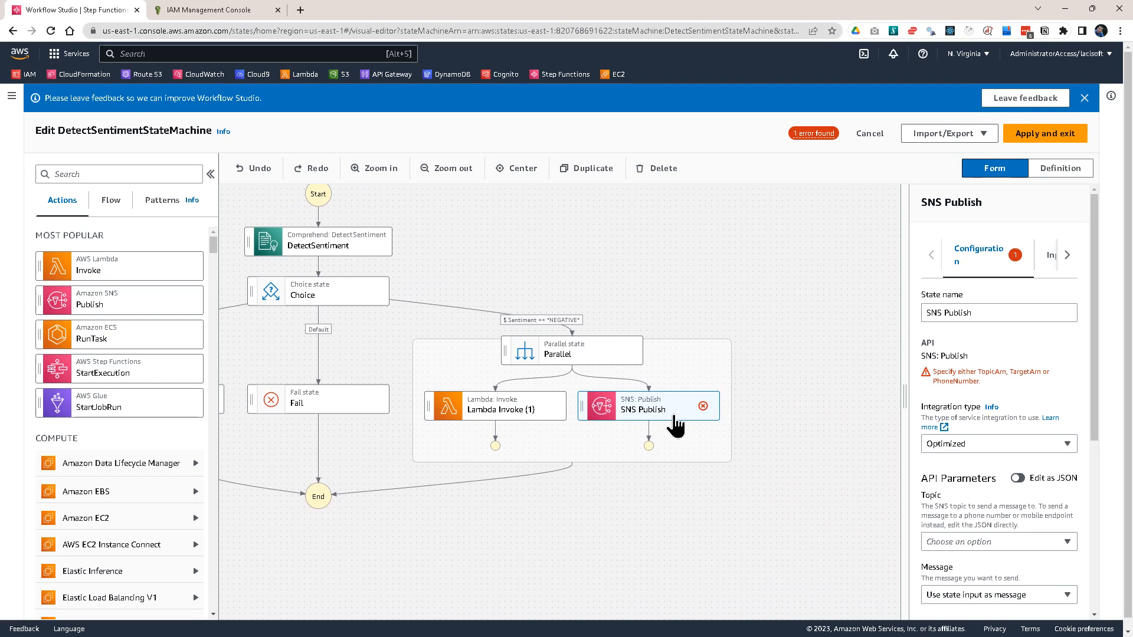
pyautogui.moveTo(653, 278); pyautogui.dragTo(702, 293)
pyautogui.moveTo(584, 295); pyautogui.dragTo(644, 294)
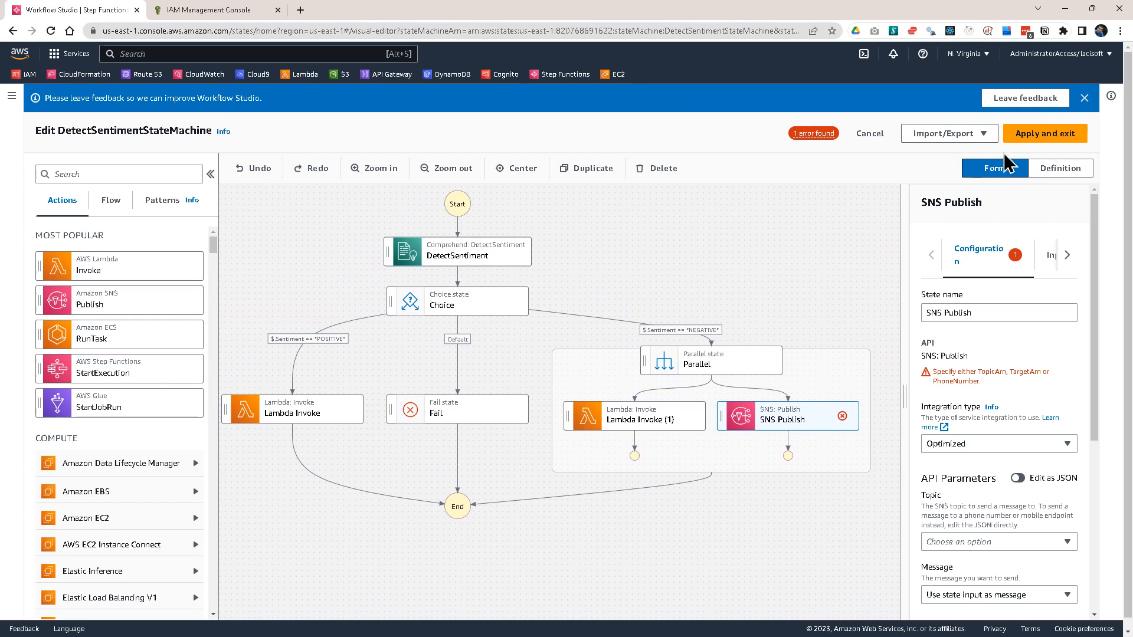
pyautogui.moveTo(764, 290); pyautogui.dragTo(561, 273)
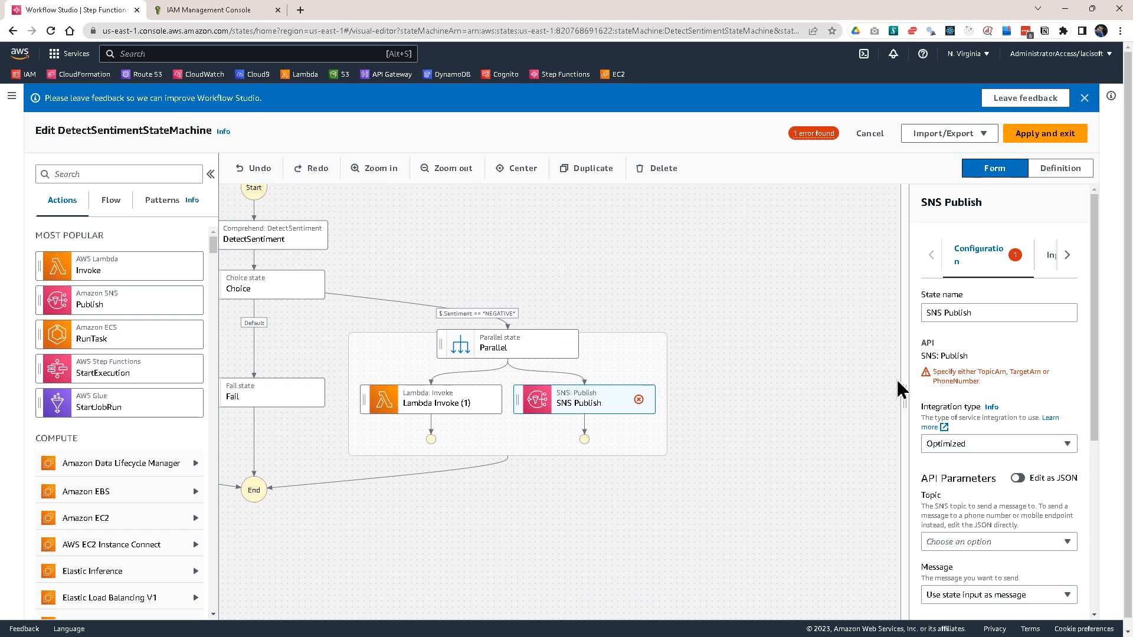
# Set the SNS Publish state's topic to the Notify topic ARN.
pyautogui.moveTo(905, 387); pyautogui.dragTo(771, 390)
pyautogui.scroll(-1, 827, 443)
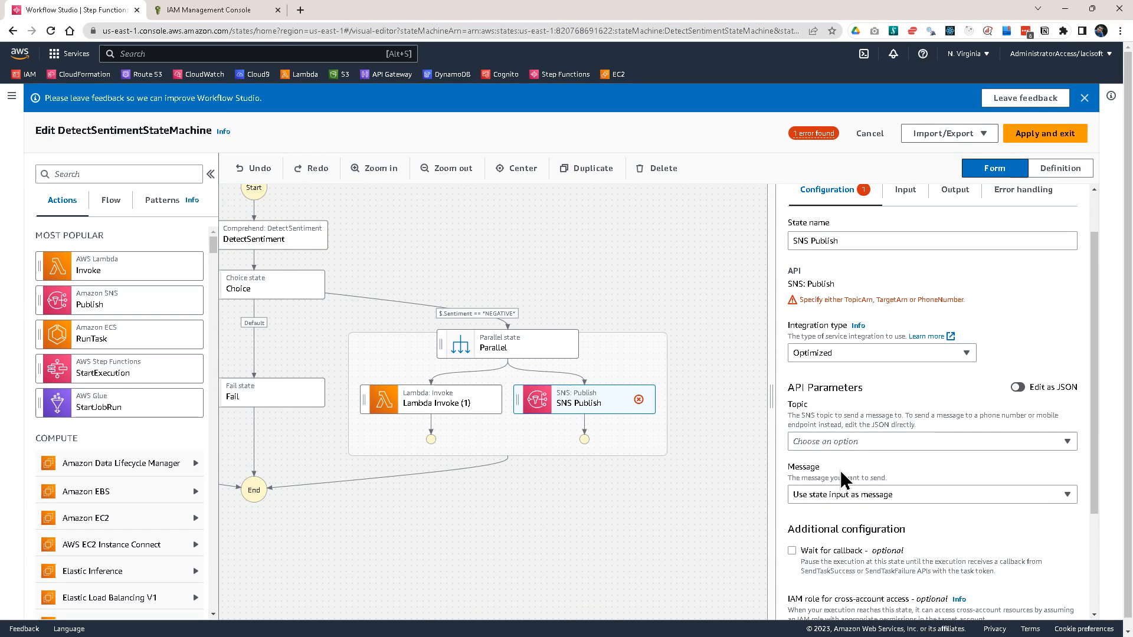
pyautogui.click(832, 443)
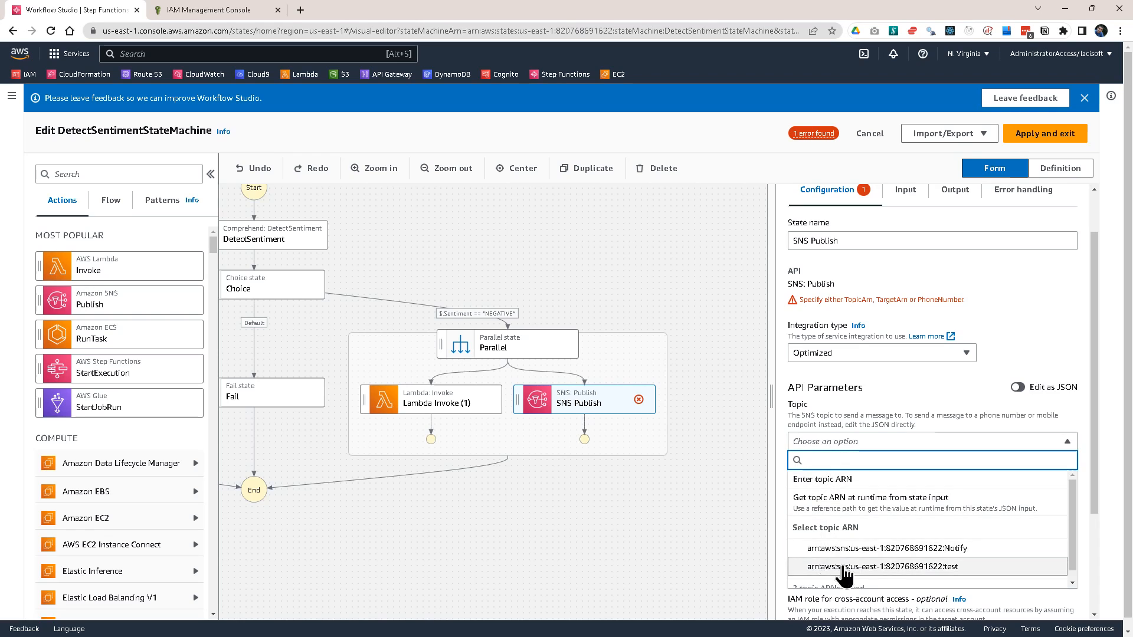
pyautogui.scroll(-1, 896, 558)
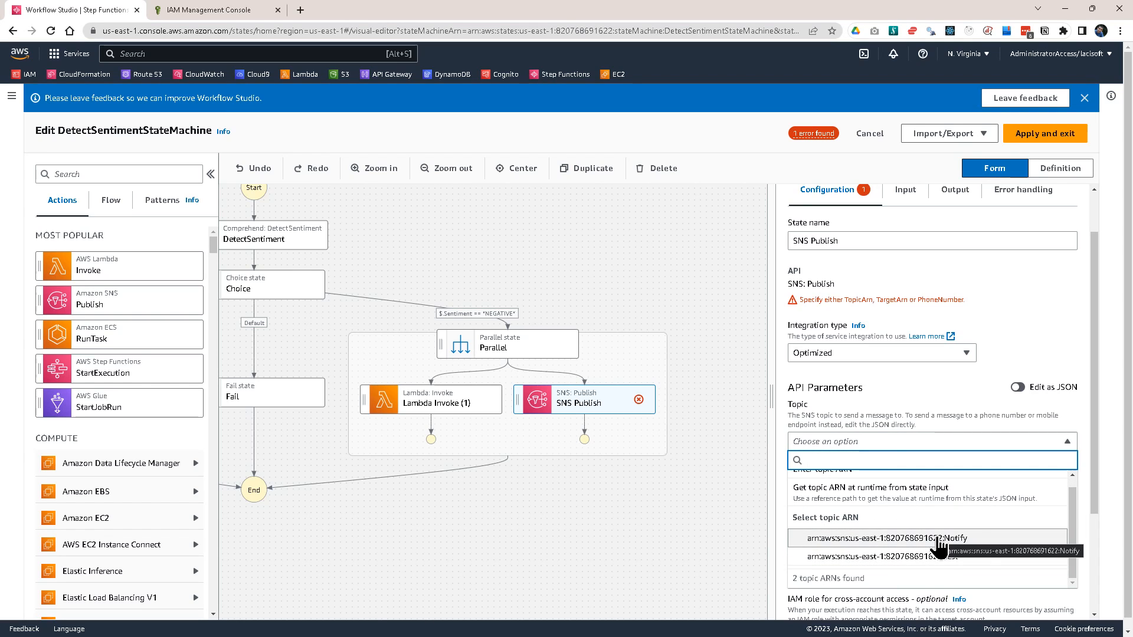
pyautogui.click(986, 542)
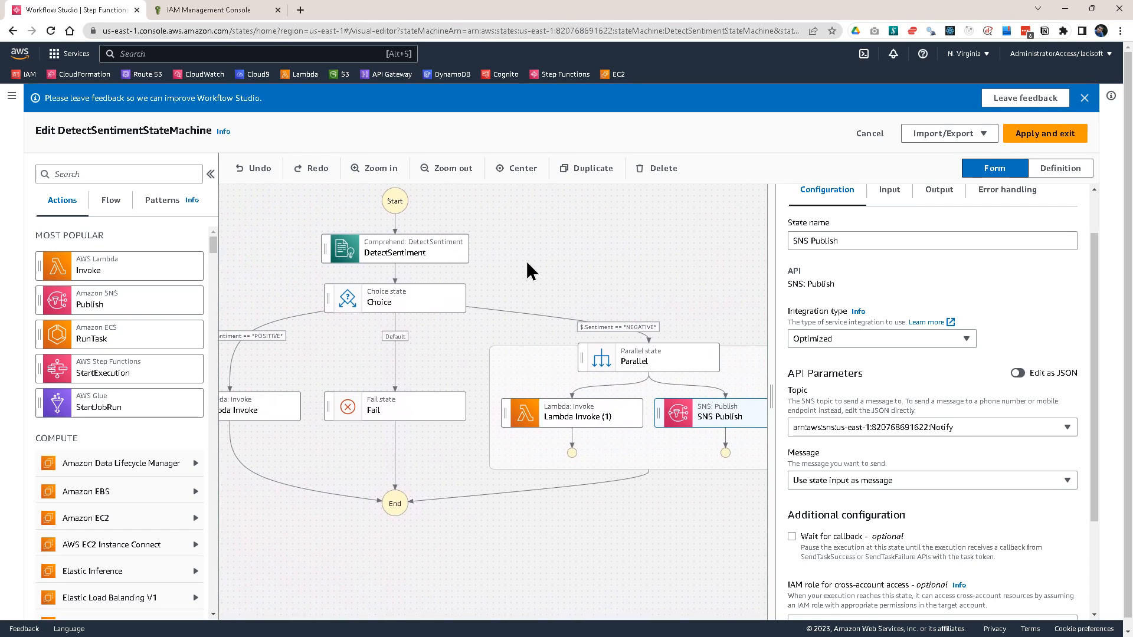
# Apply the Workflow Studio changes and save the DetectSentimentStateMachine definition.
pyautogui.moveTo(670, 263); pyautogui.dragTo(584, 270)
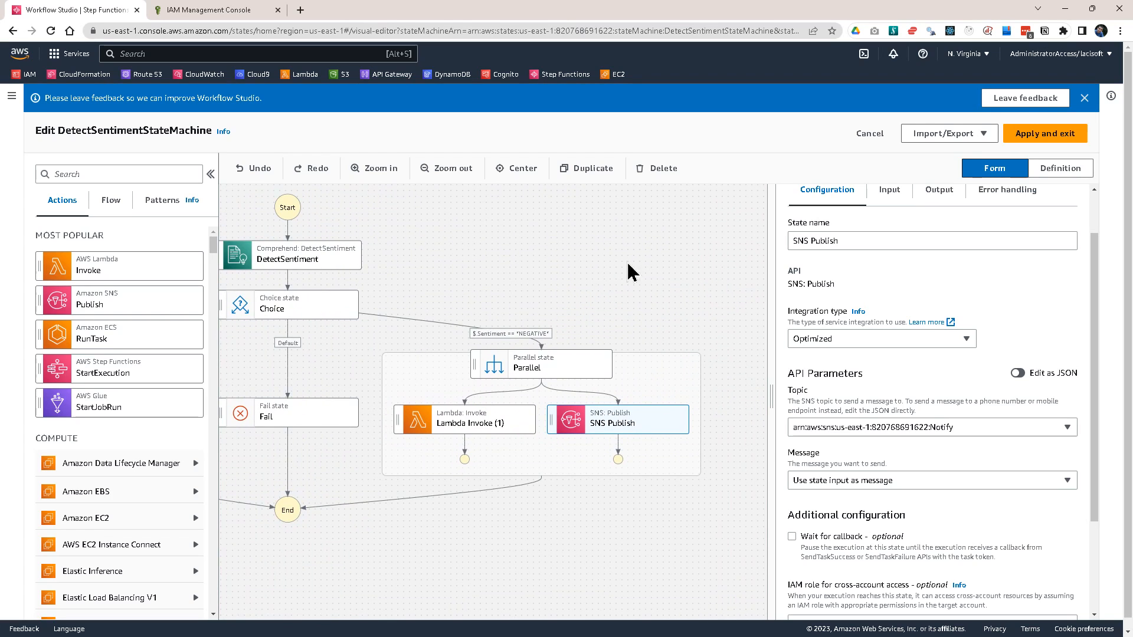
pyautogui.click(1016, 137)
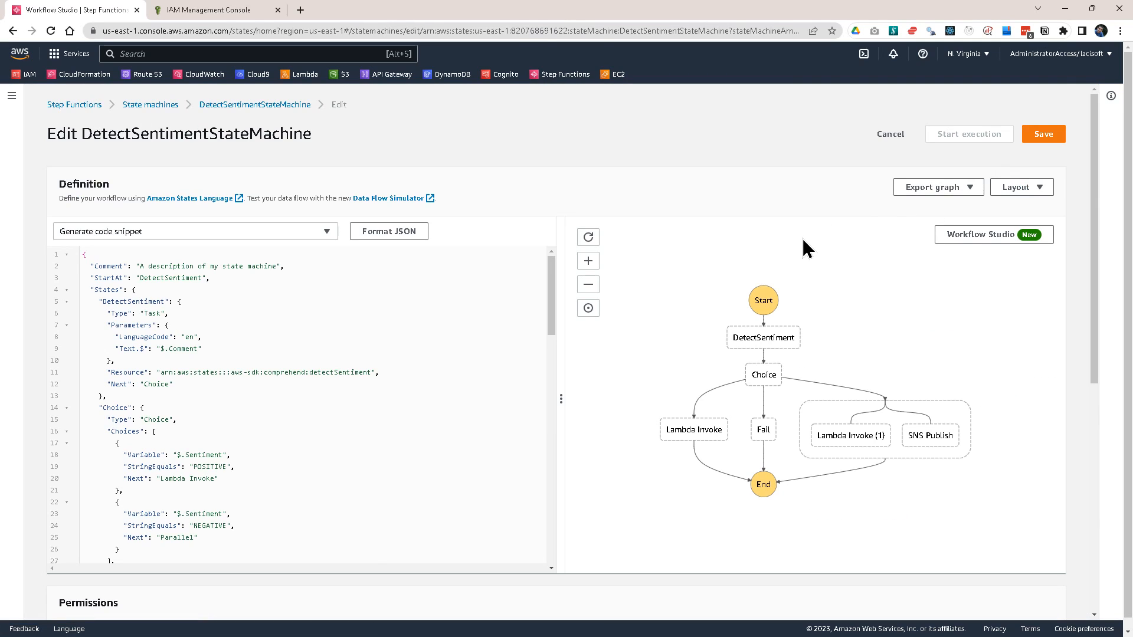
pyautogui.click(1037, 137)
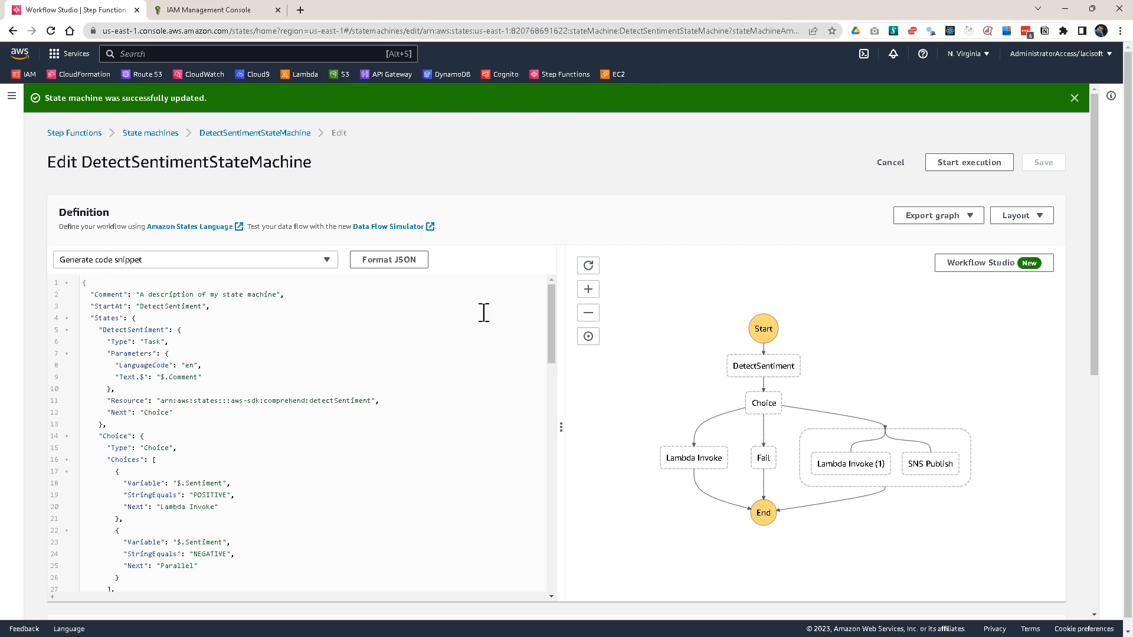
# Read through the state machine's JSON definition, including the Choice rules and the Parallel branches.
pyautogui.scroll(-10, 195, 384)
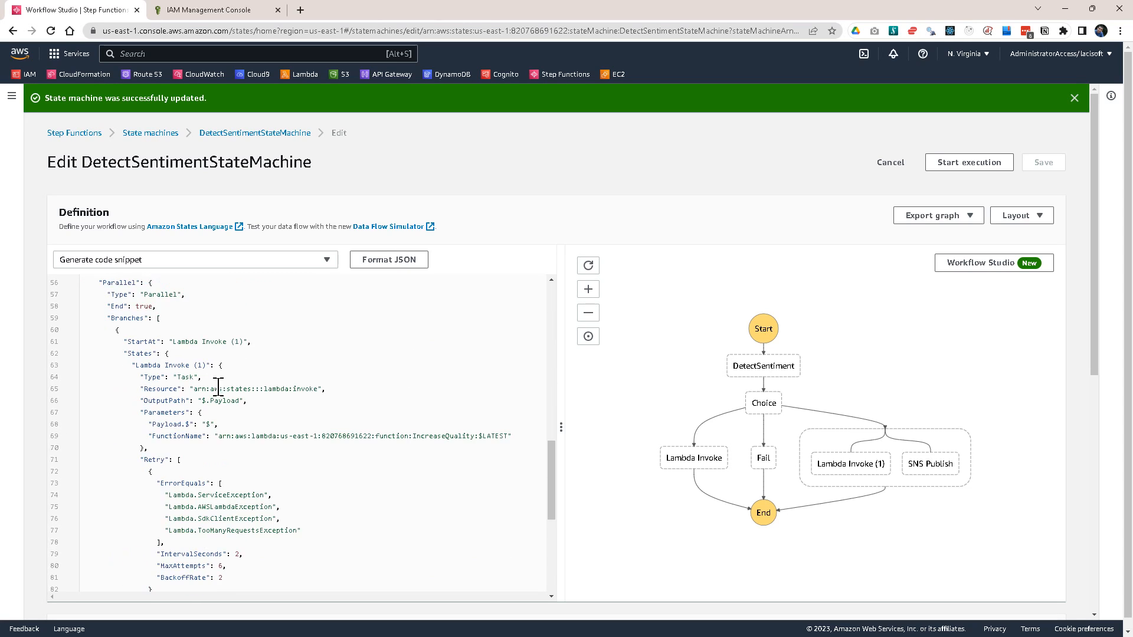
pyautogui.scroll(10, 241, 437)
pyautogui.moveTo(128, 306); pyautogui.dragTo(275, 472)
pyautogui.scroll(-15, 274, 470)
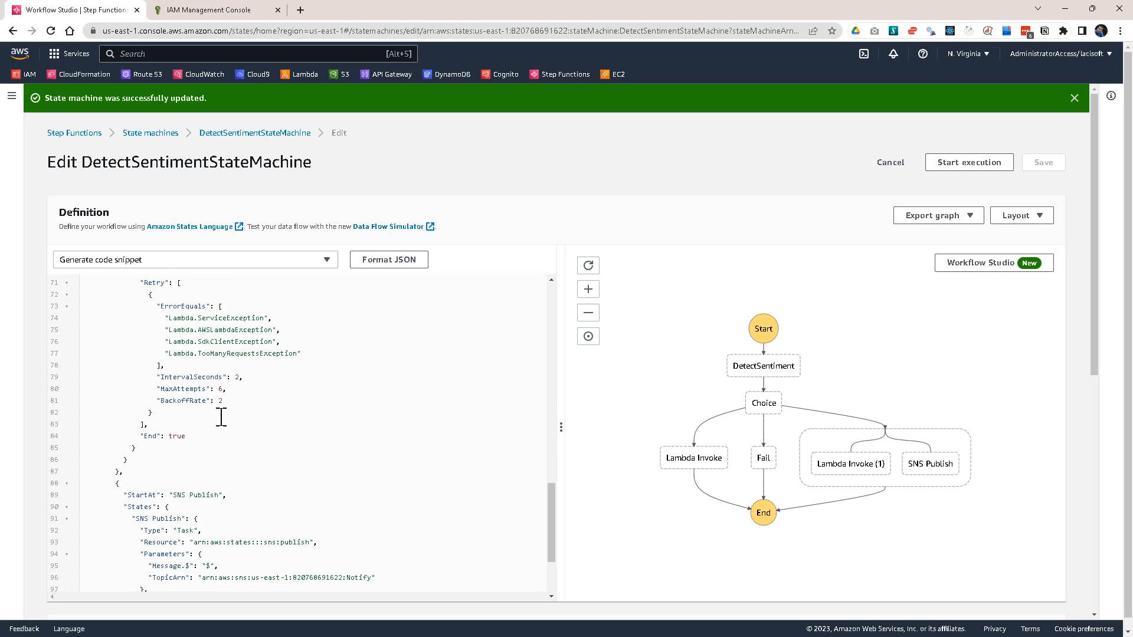
pyautogui.scroll(15, 260, 437)
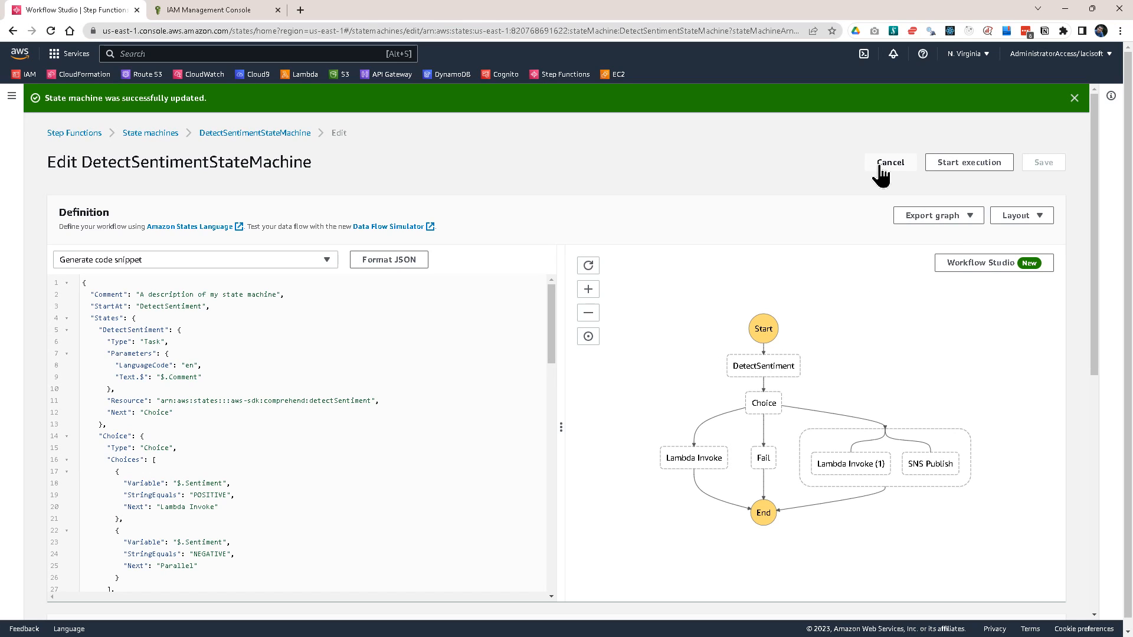
# Start an execution of the state machine with the input Comment set to "I really like your book.".
pyautogui.click(957, 176)
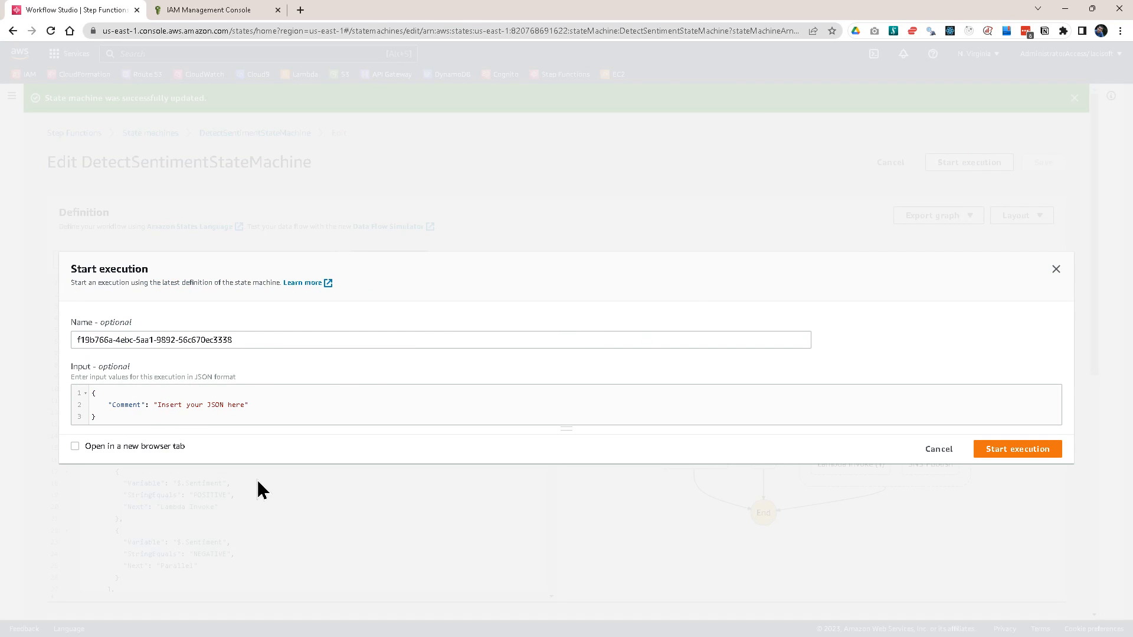
pyautogui.hotkey('shift', 'End')
pyautogui.hotkey('shift', 'Left')
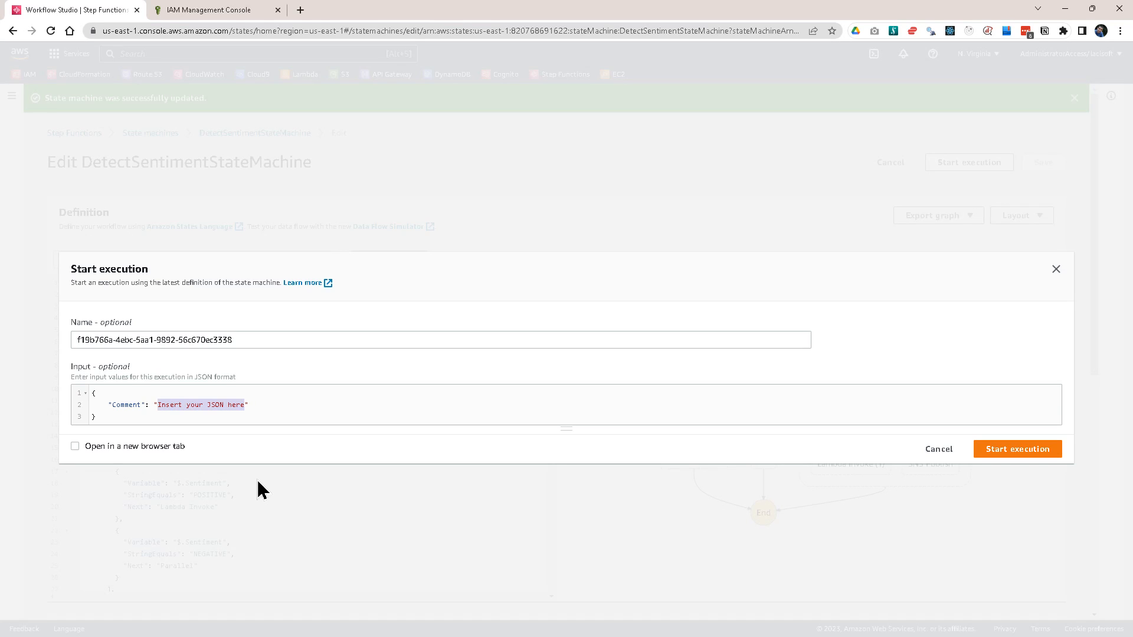
pyautogui.write('I really like your')
pyautogui.press('BackSpace')
pyautogui.press('BackSpace')
pyautogui.press('BackSpace')
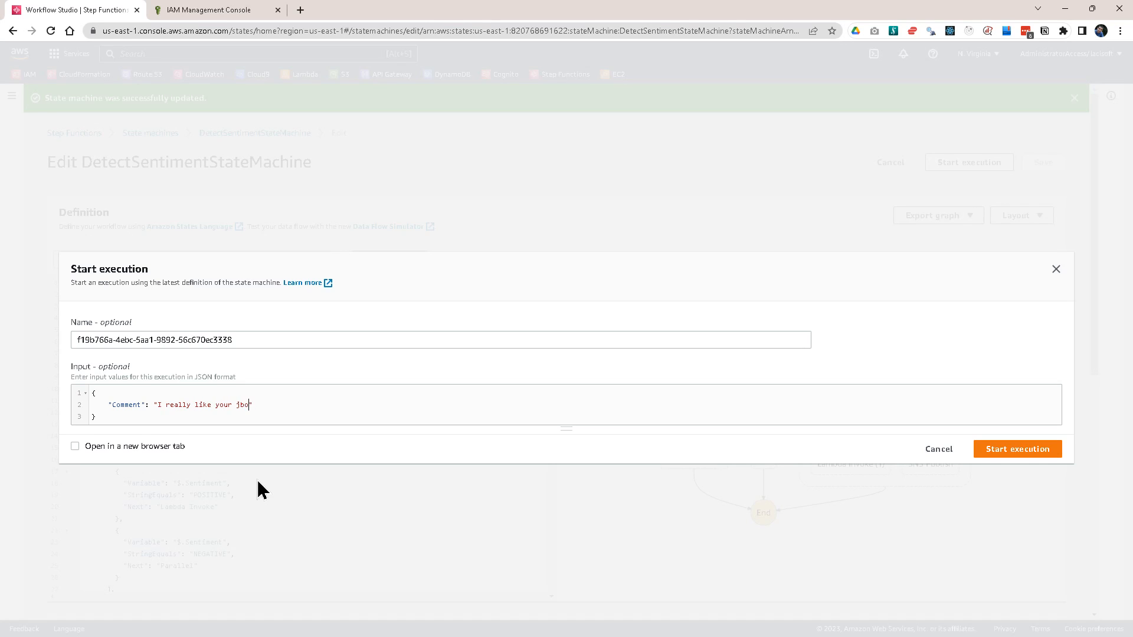
pyautogui.write('book.')
pyautogui.click(1006, 449)
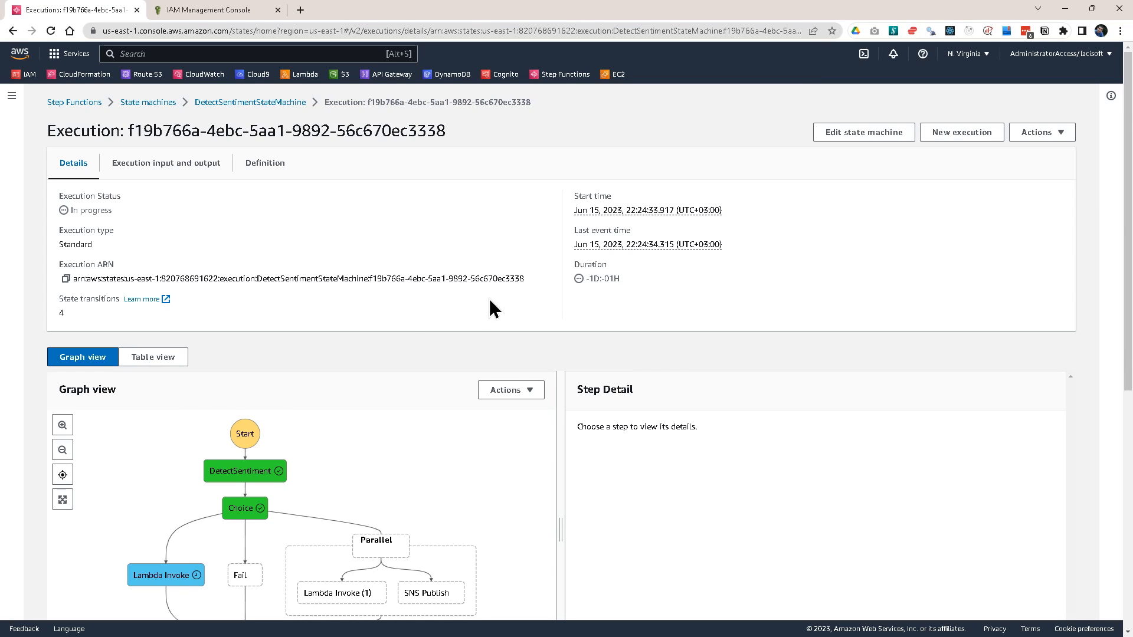
# Examine the execution's graph view and the DetectSentiment step's input and output, including the Sentiment value.
pyautogui.scroll(-2, 101, 505)
pyautogui.scroll(-2, 177, 378)
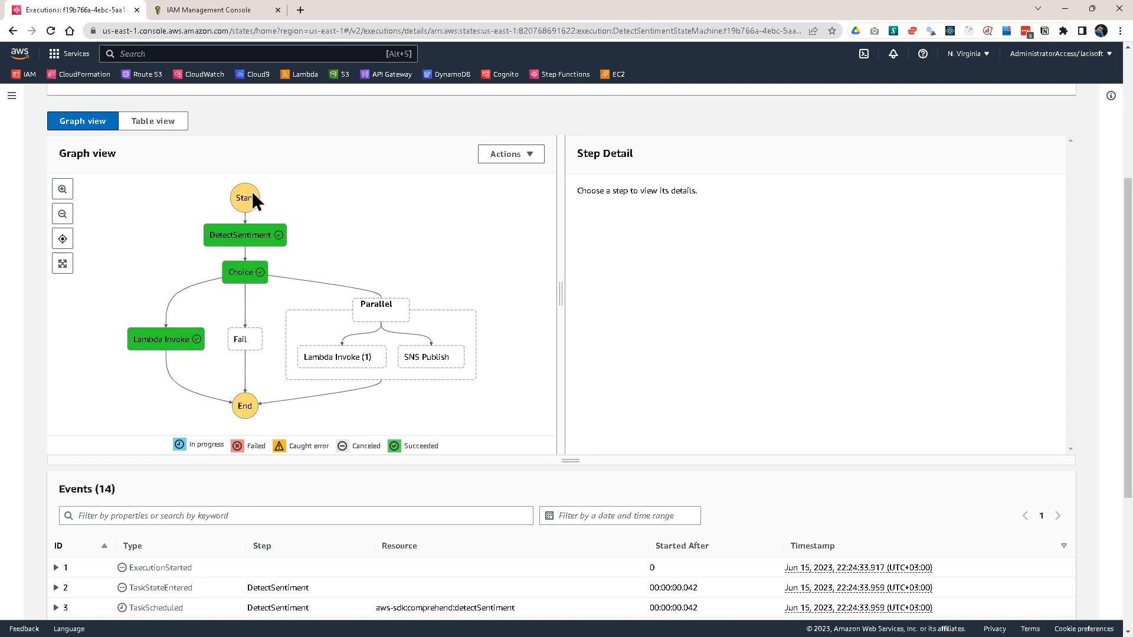
pyautogui.scroll(1, 316, 265)
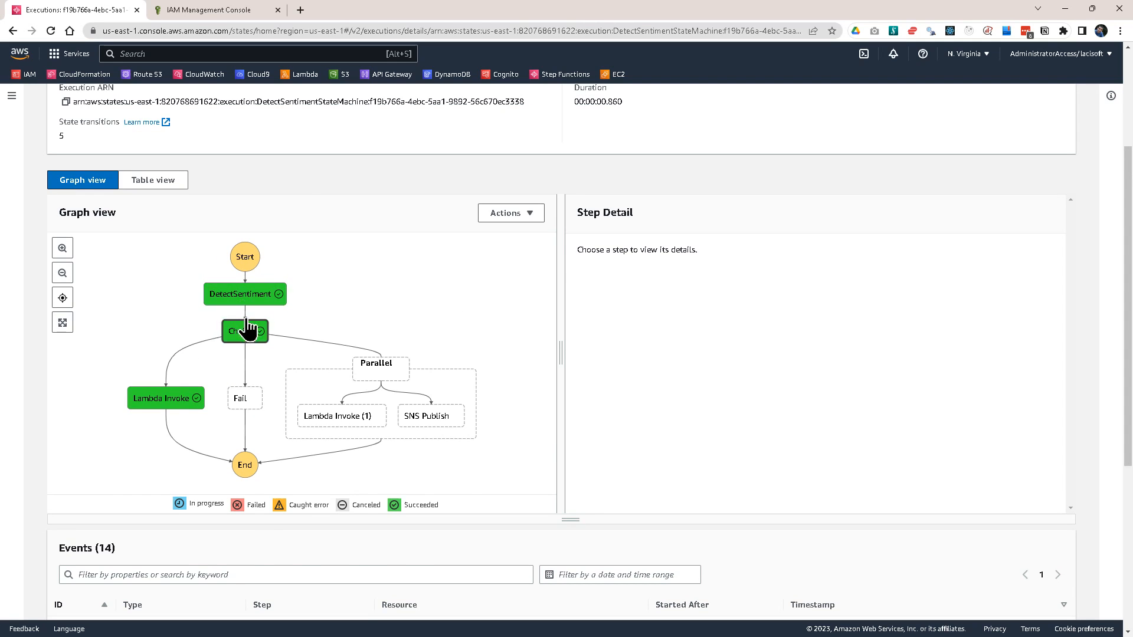
pyautogui.click(257, 293)
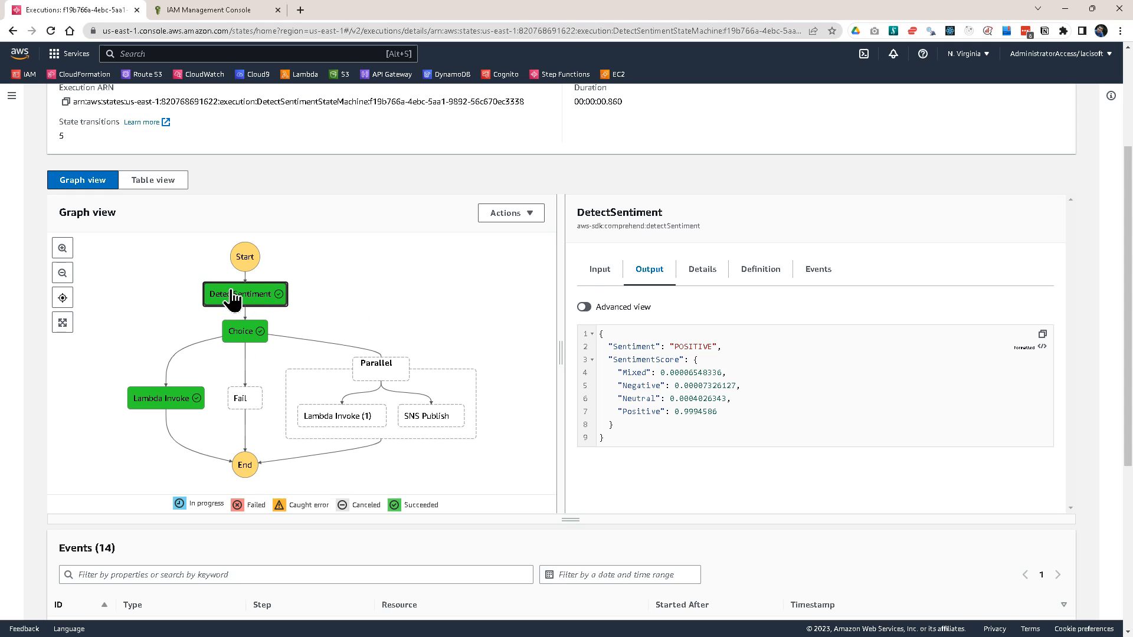
pyautogui.click(599, 271)
pyautogui.moveTo(662, 349); pyautogui.dragTo(796, 349)
pyautogui.click(647, 275)
pyautogui.moveTo(620, 350); pyautogui.dragTo(721, 351)
pyautogui.click(674, 359)
pyautogui.click(691, 388)
pyautogui.moveTo(623, 361); pyautogui.dragTo(713, 365)
pyautogui.click(694, 391)
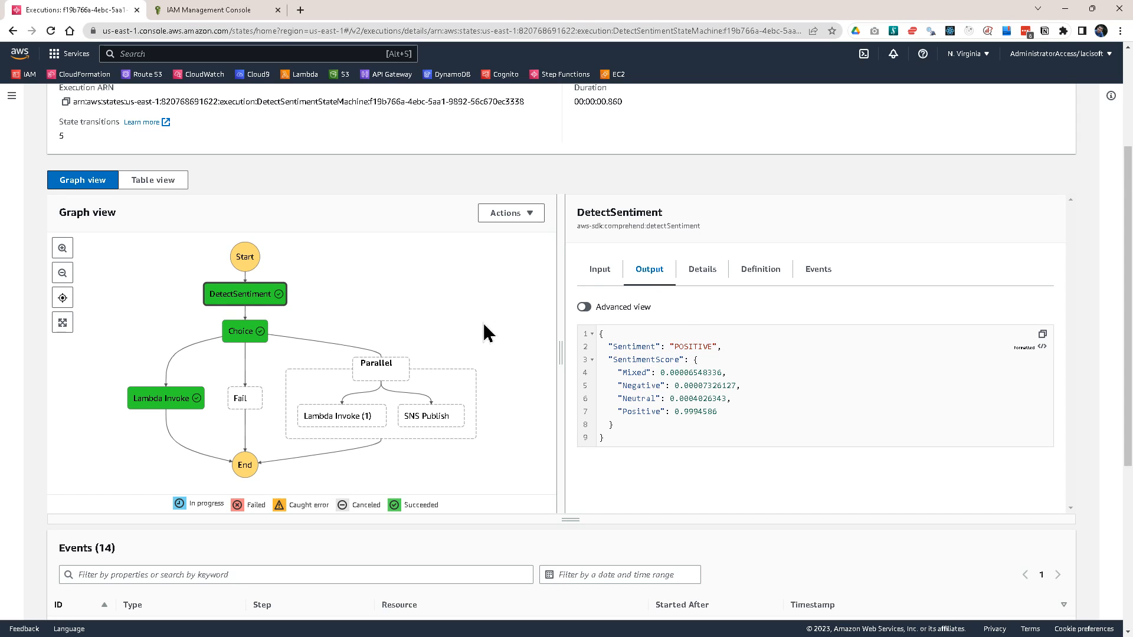
# Examine the Choice step's input and output in the execution's graph view.
pyautogui.click(244, 331)
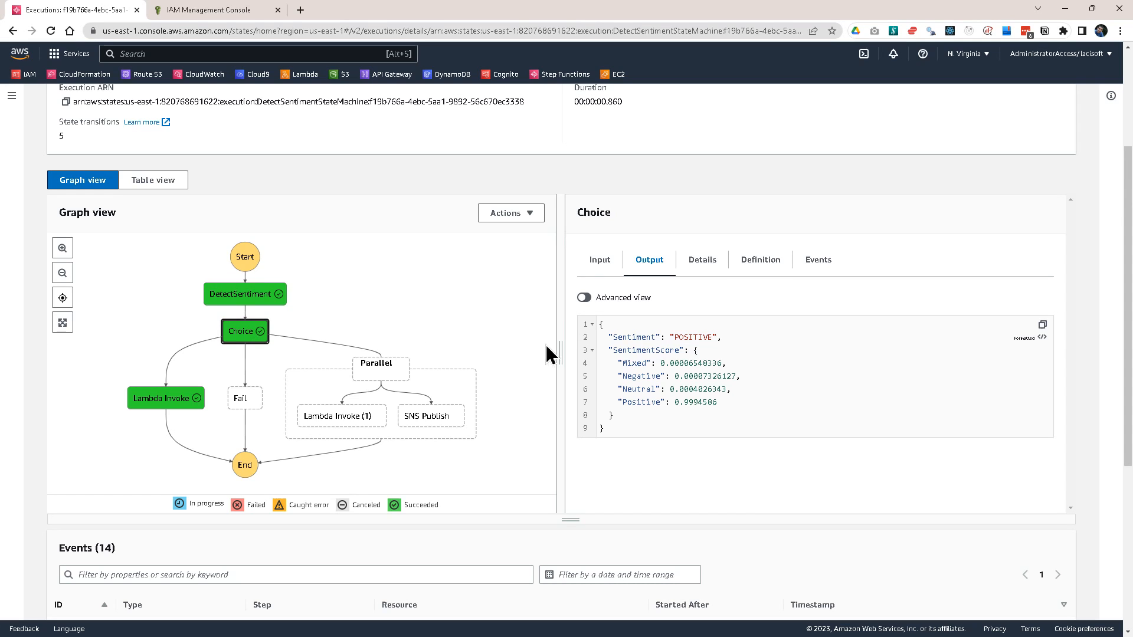
pyautogui.click(600, 270)
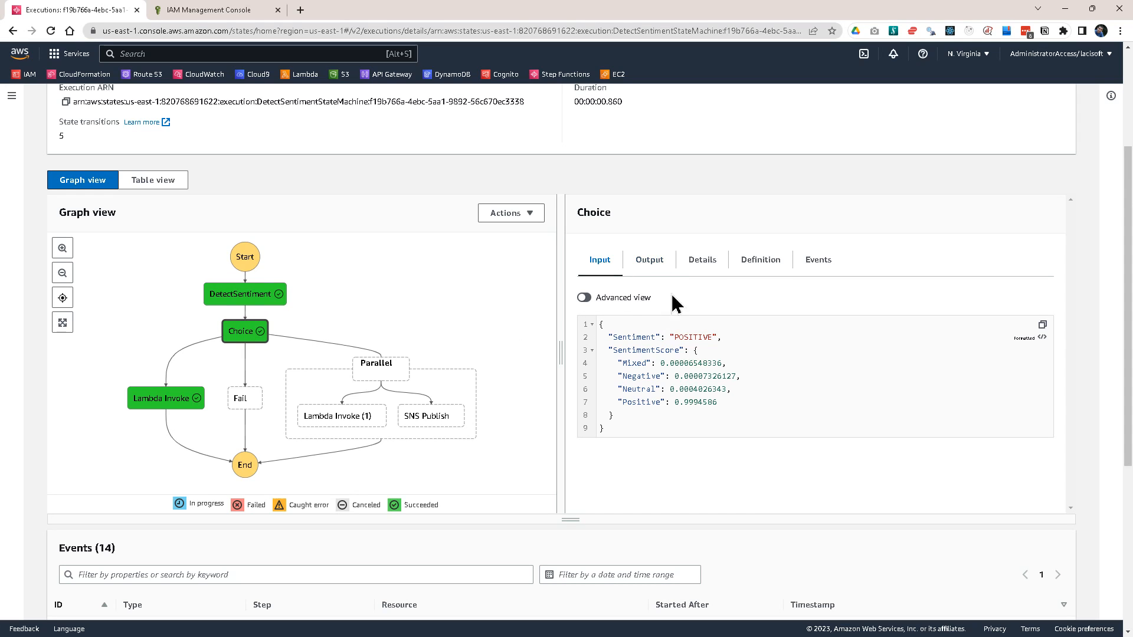
pyautogui.click(649, 263)
# Examine the input passed to the Lambda Invoke step, including the Sentiment and SentimentScore values.
pyautogui.click(166, 407)
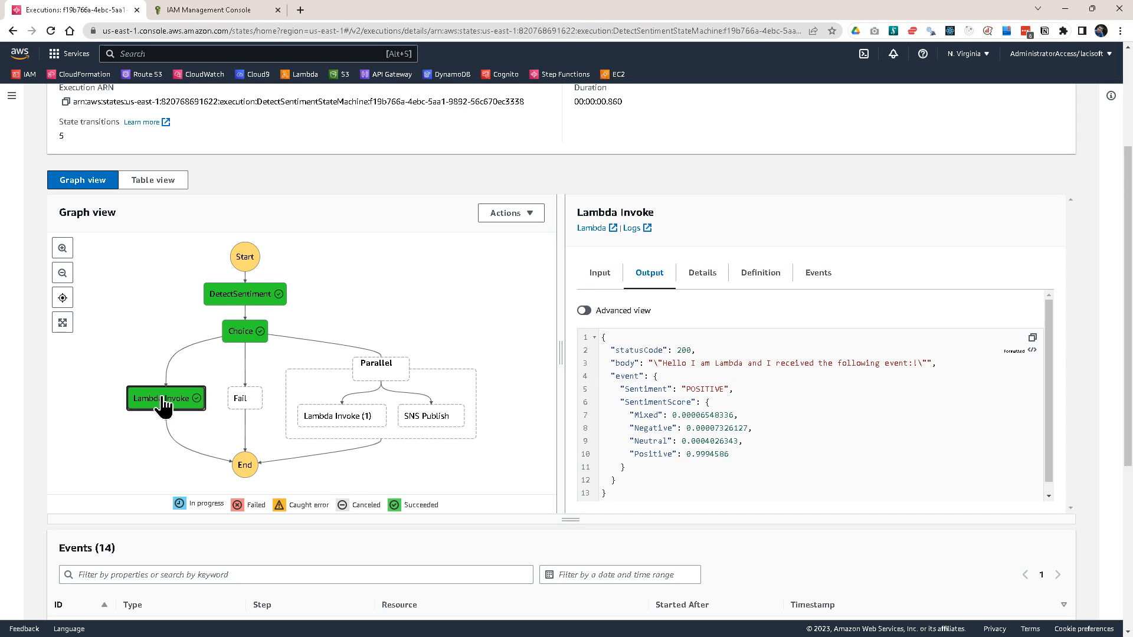
pyautogui.click(599, 275)
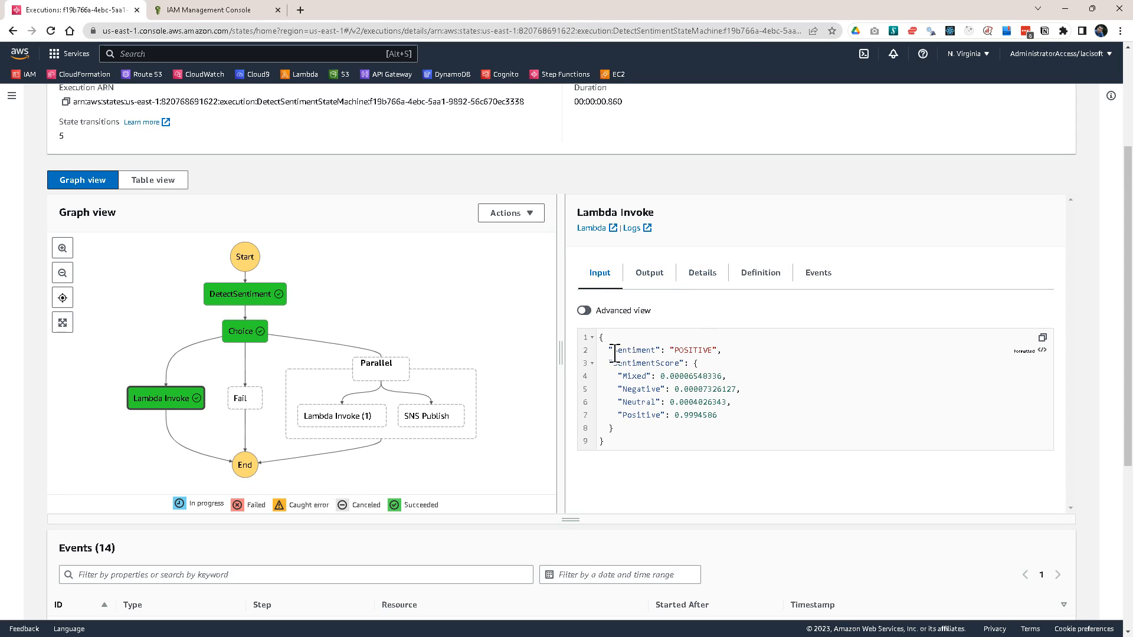
pyautogui.moveTo(674, 359); pyautogui.dragTo(774, 358)
pyautogui.click(655, 350)
pyautogui.moveTo(633, 335); pyautogui.dragTo(685, 416)
pyautogui.click(659, 438)
pyautogui.moveTo(617, 443); pyautogui.dragTo(597, 340)
pyautogui.click(633, 381)
pyautogui.moveTo(618, 445); pyautogui.dragTo(607, 338)
# Examine the Lambda Invoke step's output, including its statusCode, body and event sections.
pyautogui.click(647, 276)
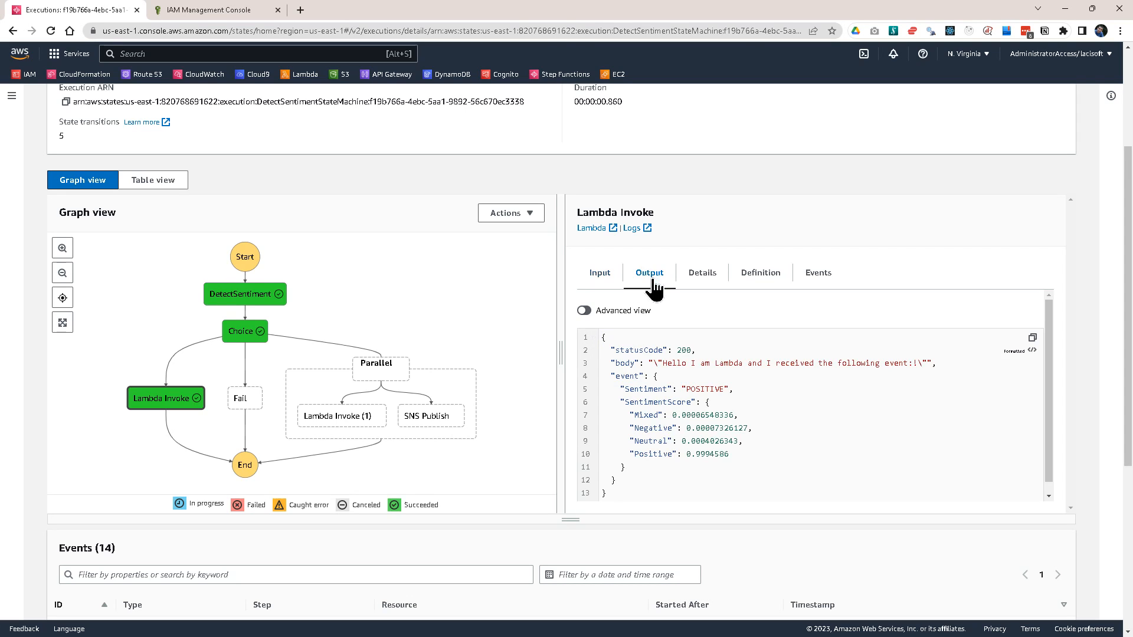
pyautogui.scroll(-1, 708, 291)
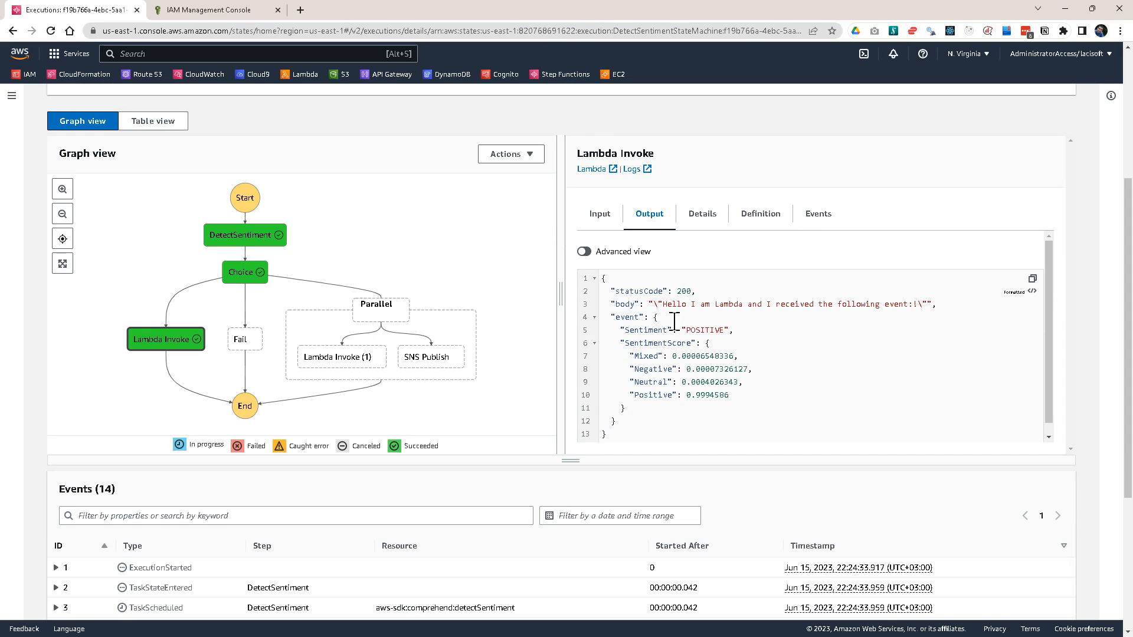
pyautogui.moveTo(623, 289); pyautogui.dragTo(769, 293)
pyautogui.click(678, 302)
pyautogui.click(759, 307)
pyautogui.moveTo(635, 306); pyautogui.dragTo(829, 315)
pyautogui.click(855, 315)
pyautogui.moveTo(611, 315); pyautogui.dragTo(692, 414)
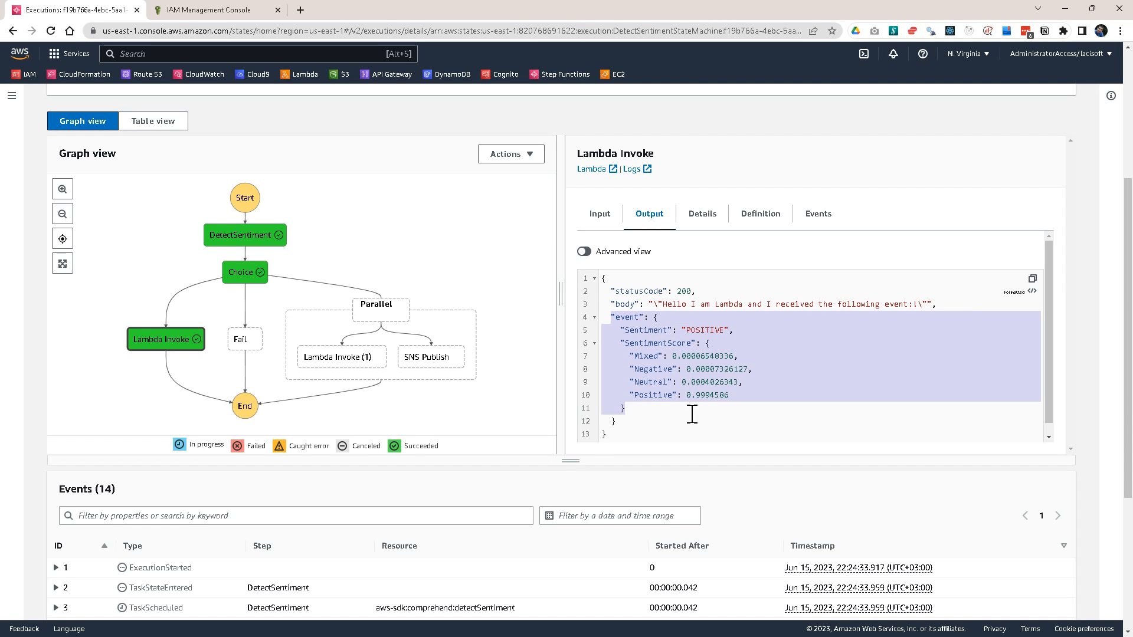
pyautogui.click(674, 330)
pyautogui.moveTo(612, 316); pyautogui.dragTo(702, 417)
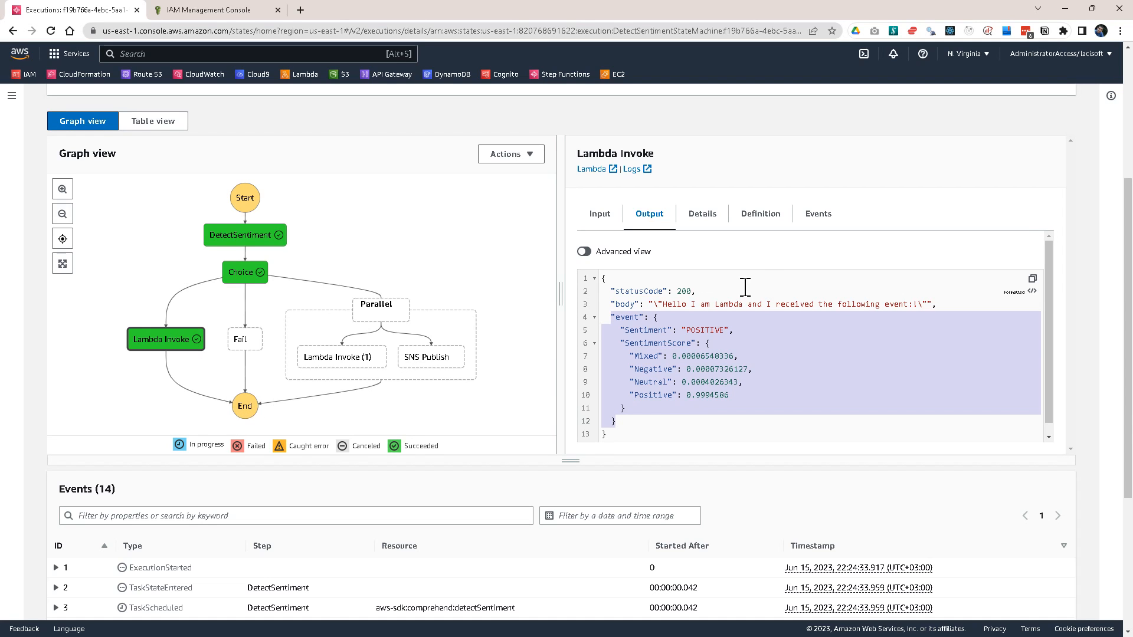
pyautogui.scroll(4, 850, 233)
pyautogui.scroll(-3, 244, 359)
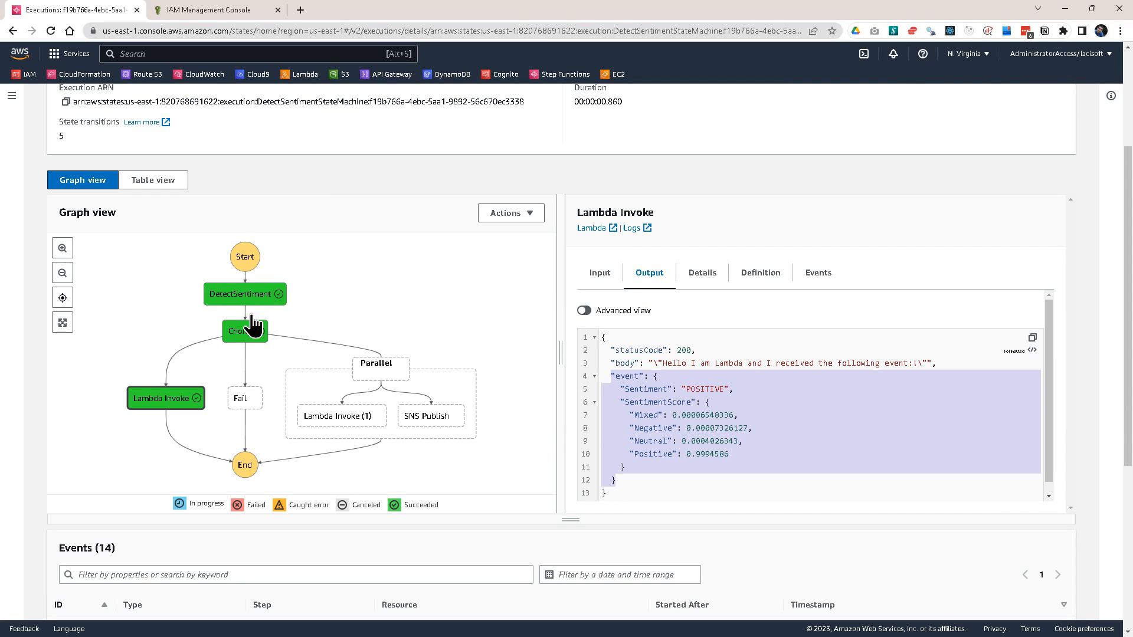
# Start a new execution of the state machine with the input Comment changed to "I really hated your book!".
pyautogui.scroll(3, 803, 242)
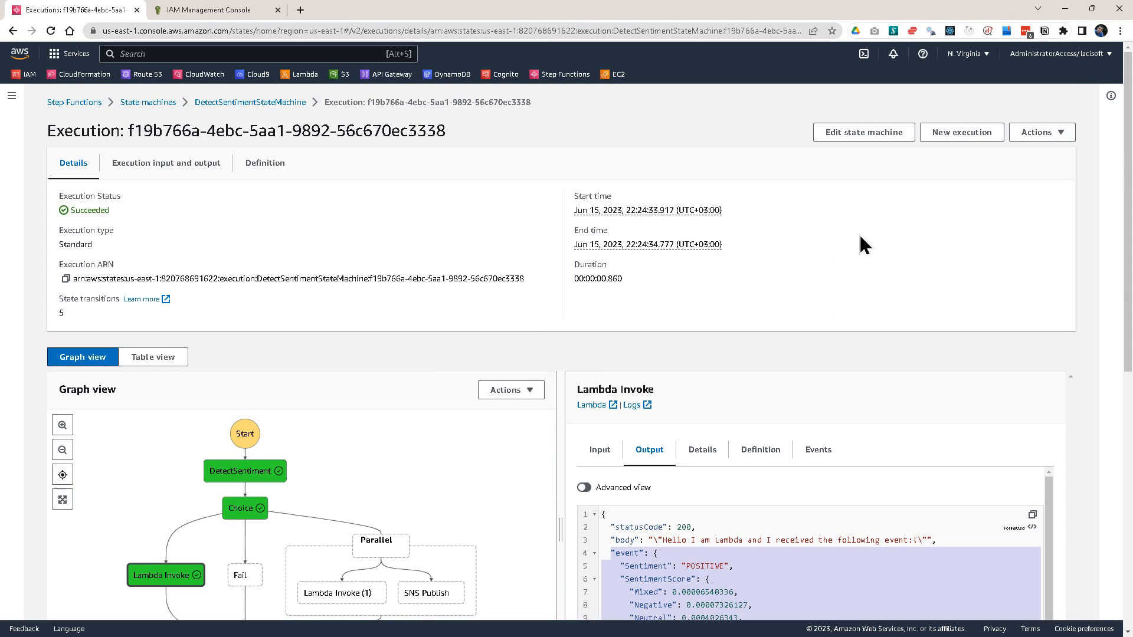
pyautogui.click(951, 135)
pyautogui.click(152, 358)
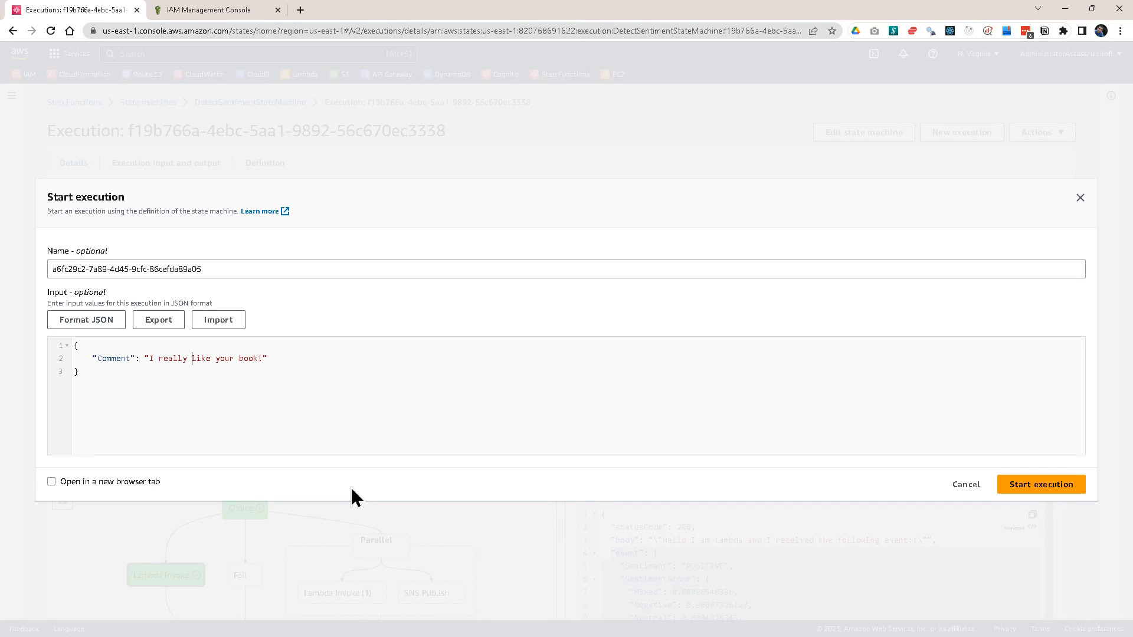
pyautogui.write('hated')
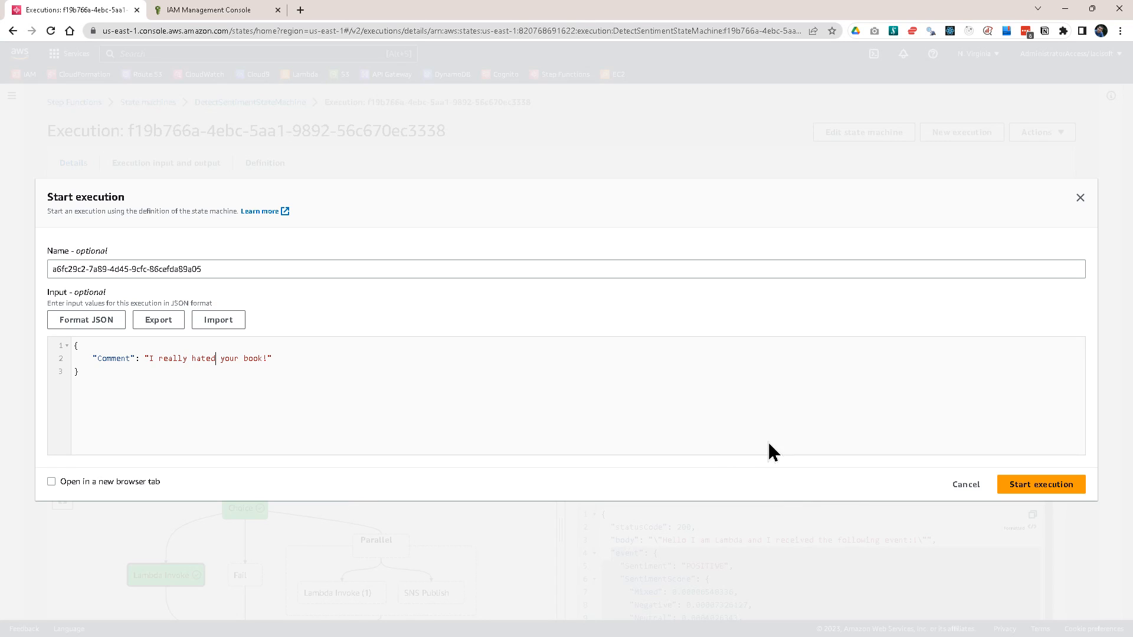
pyautogui.click(1037, 485)
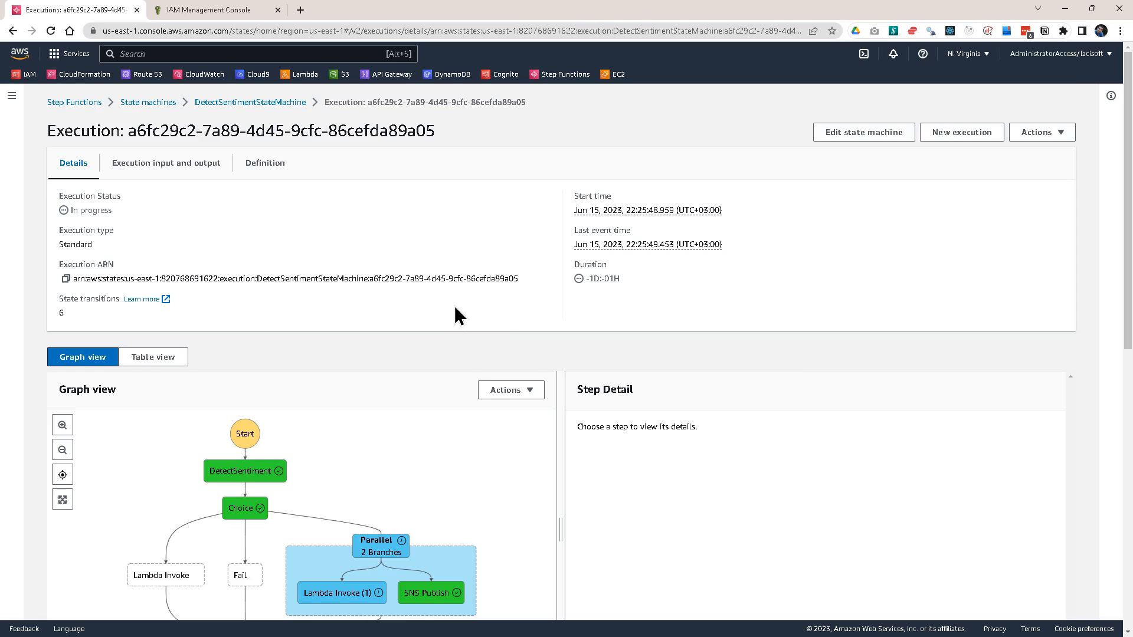
# Inspect the new execution's graph and the Parallel step's output.
pyautogui.scroll(-3, 455, 311)
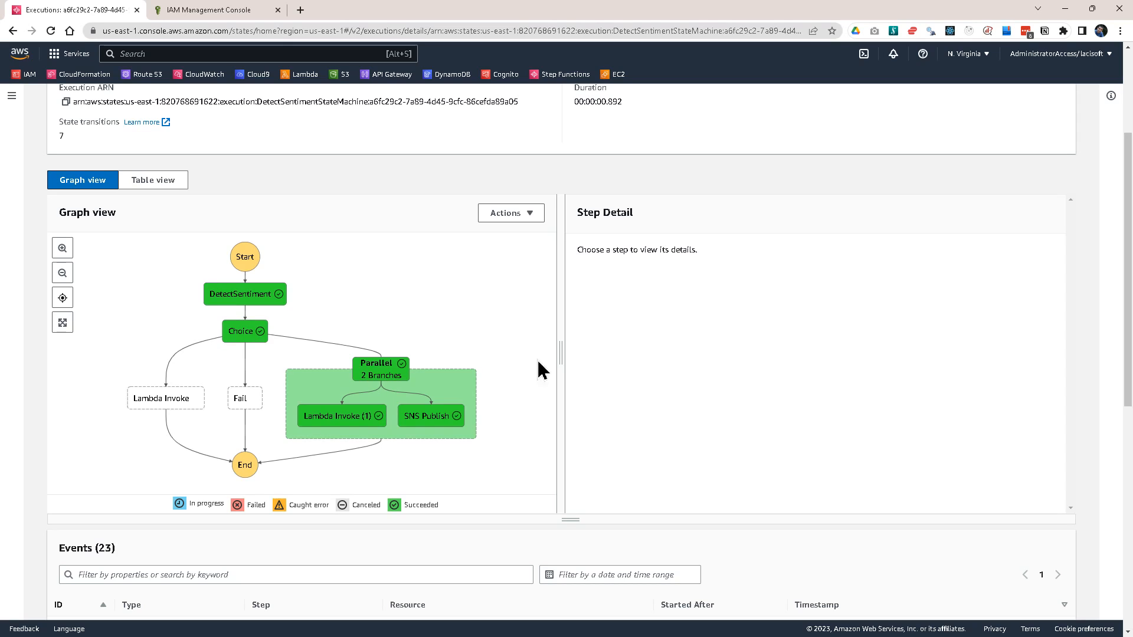
pyautogui.moveTo(468, 324); pyautogui.dragTo(426, 278)
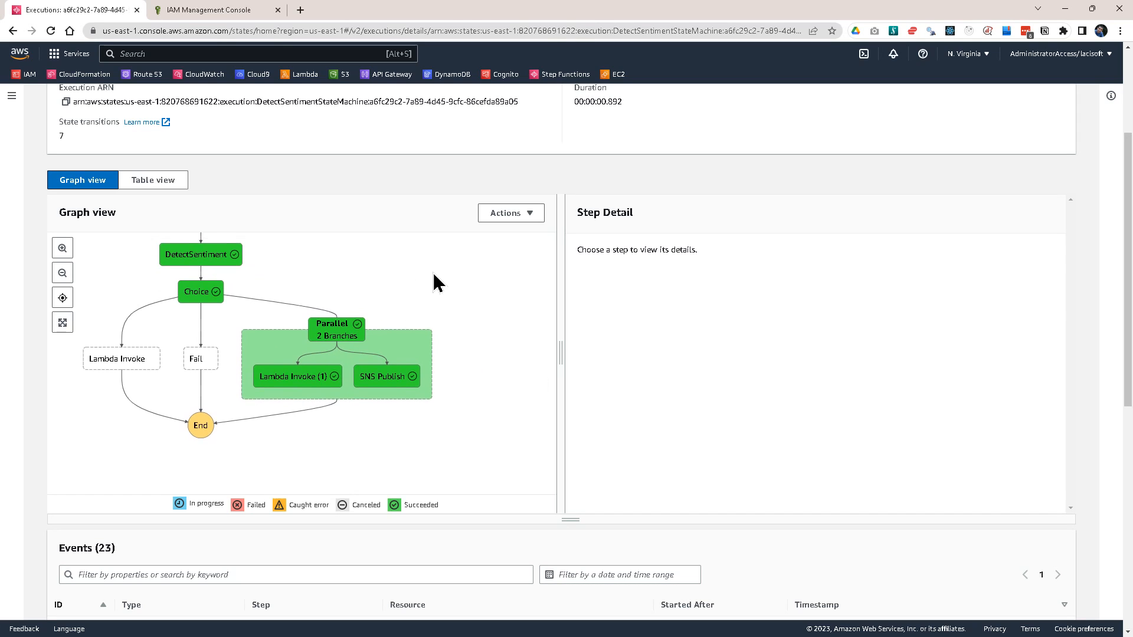
pyautogui.click(327, 341)
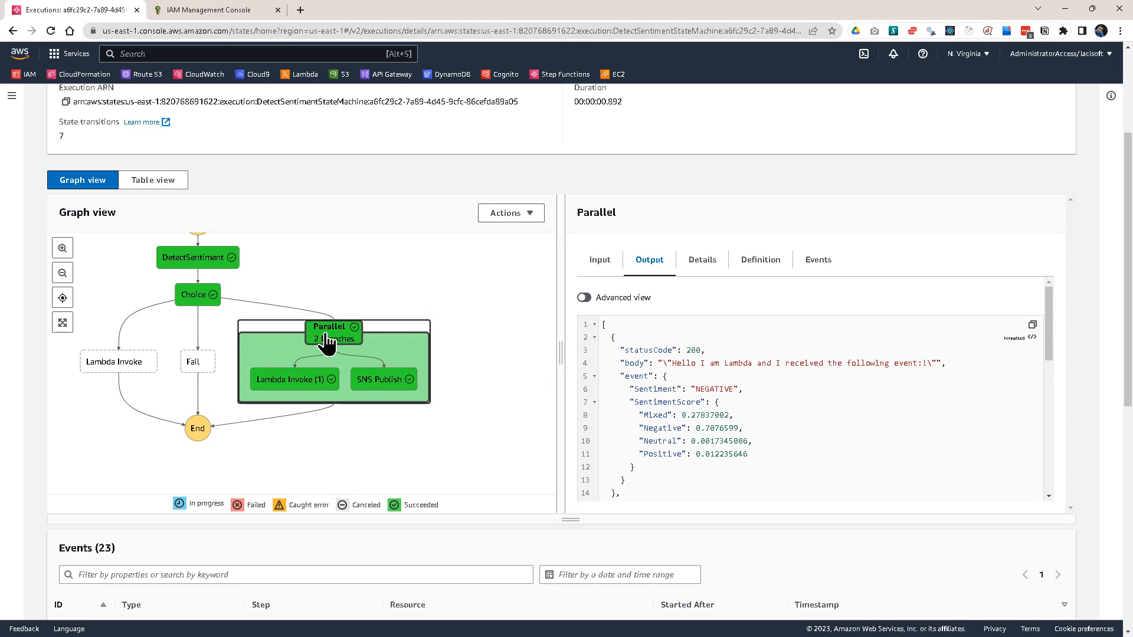
# Examine the input and output of the Lambda Invoke (1) step in the Parallel branch.
pyautogui.click(296, 385)
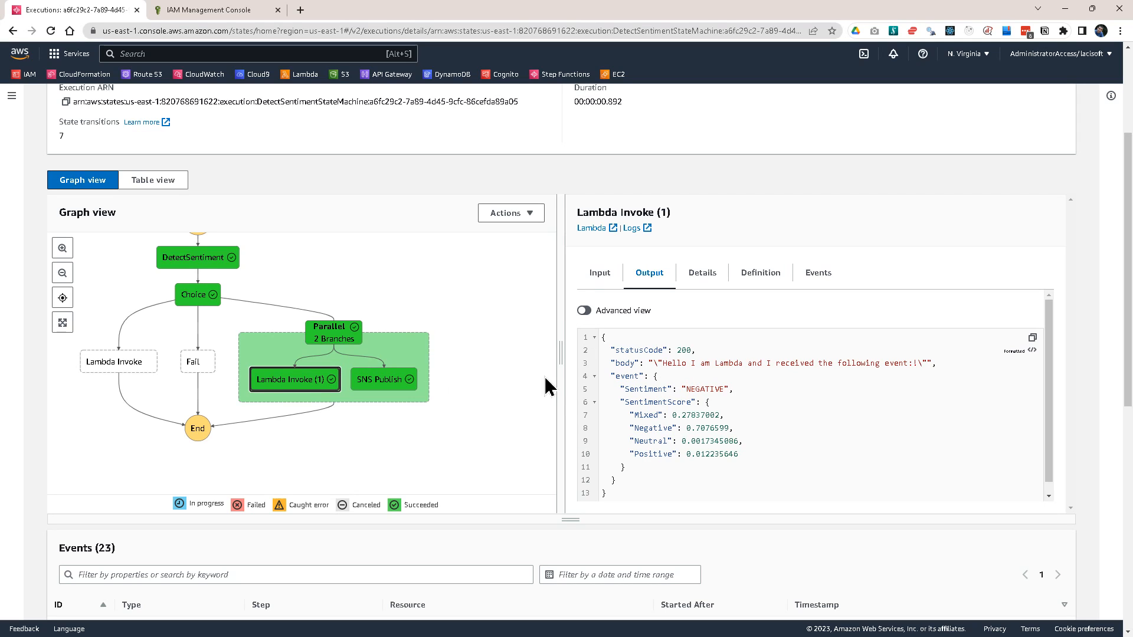
pyautogui.click(598, 273)
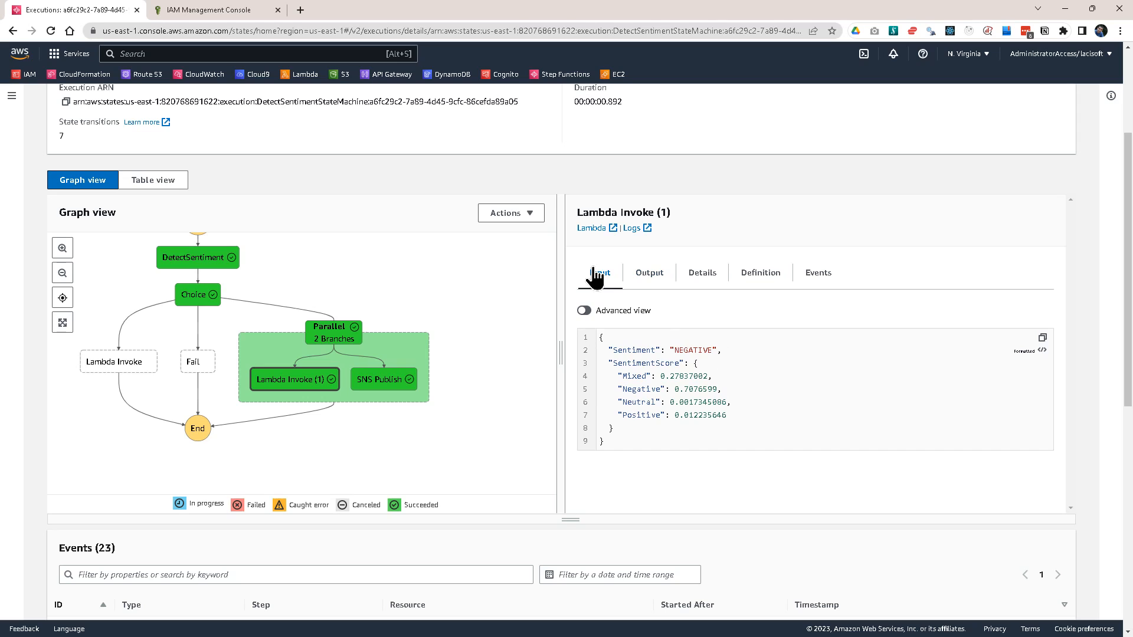
pyautogui.moveTo(676, 350); pyautogui.dragTo(824, 429)
pyautogui.click(655, 289)
pyautogui.click(758, 457)
pyautogui.moveTo(640, 352); pyautogui.dragTo(724, 408)
pyautogui.click(708, 437)
pyautogui.click(719, 428)
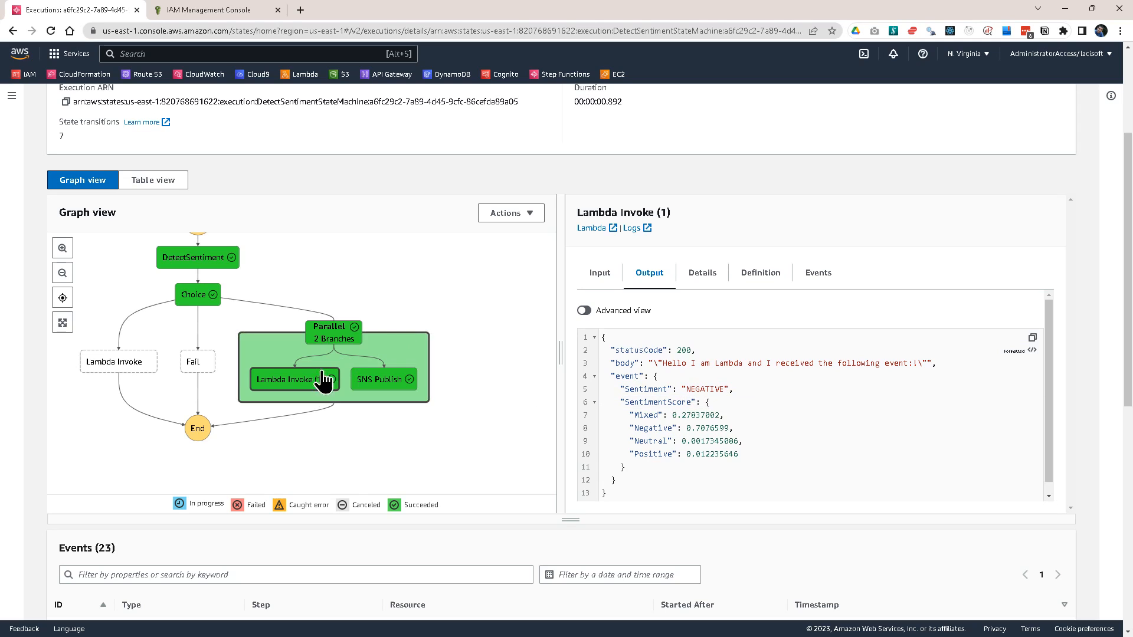
# Read through the SNS Publish step's output, including its MessageId and HttpStatusCode.
pyautogui.click(370, 383)
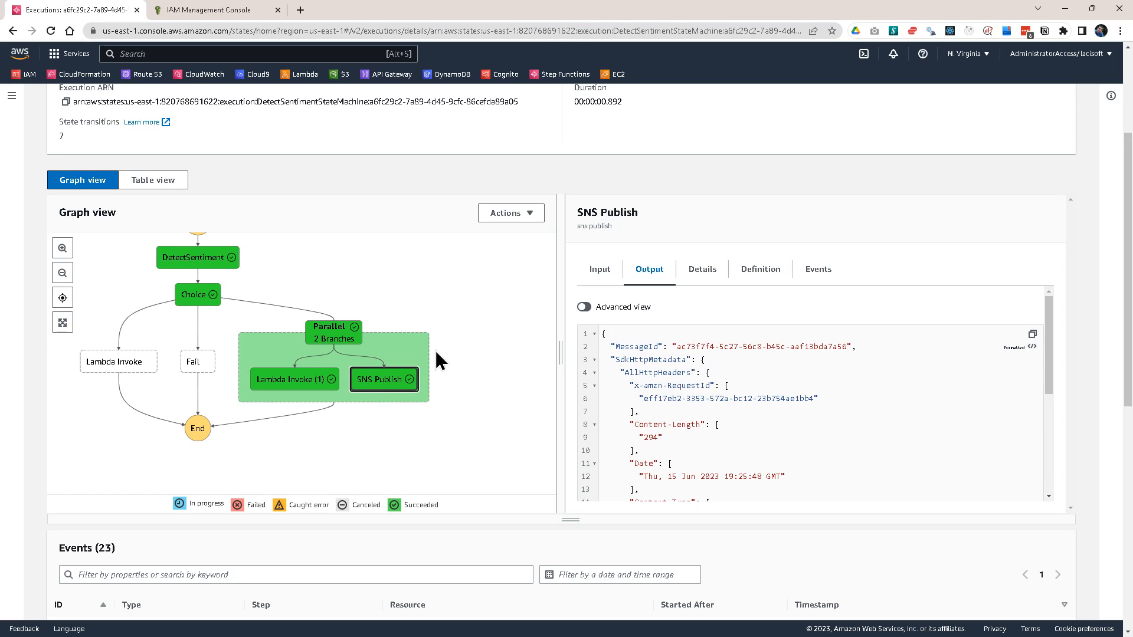
pyautogui.scroll(-3, 715, 403)
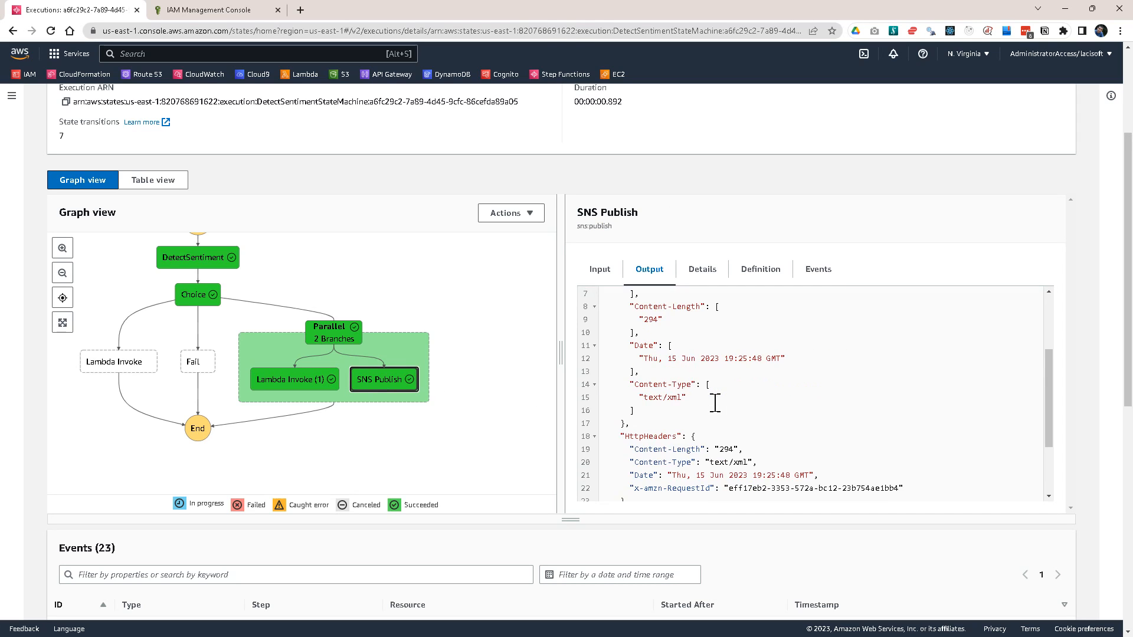
pyautogui.scroll(-2, 722, 426)
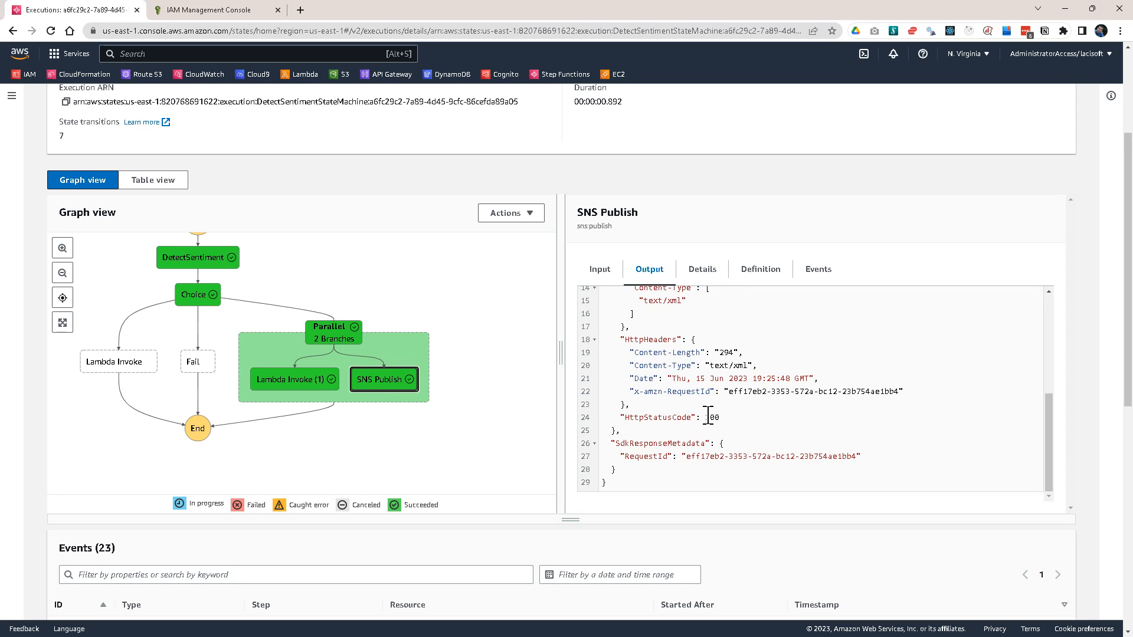
pyautogui.scroll(5, 708, 414)
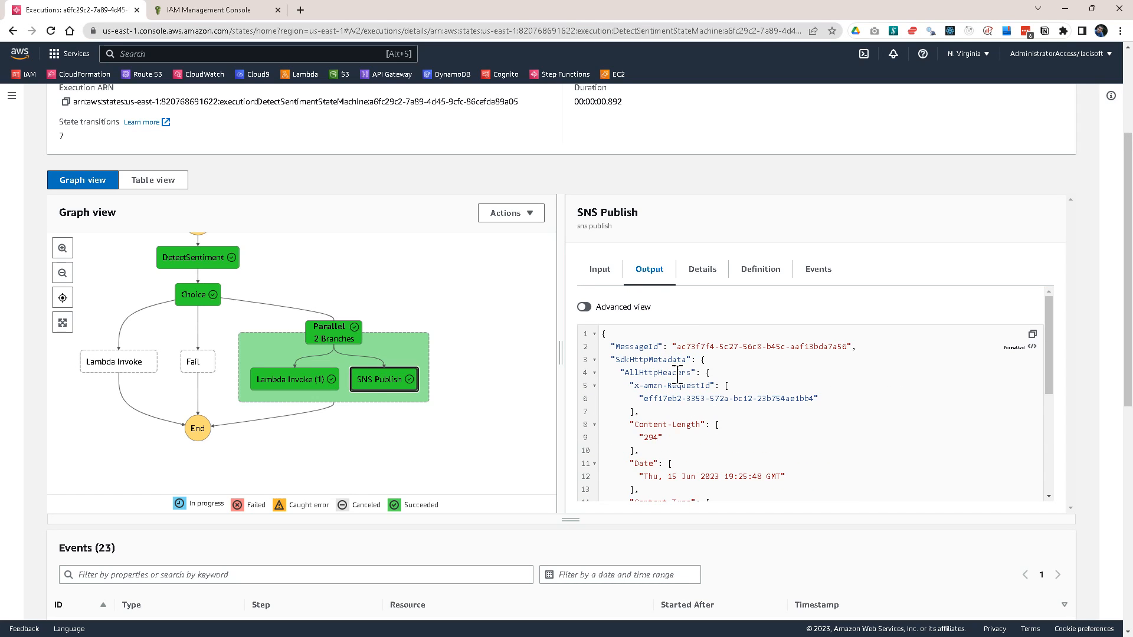
pyautogui.scroll(-5, 675, 372)
pyautogui.moveTo(650, 423); pyautogui.dragTo(732, 421)
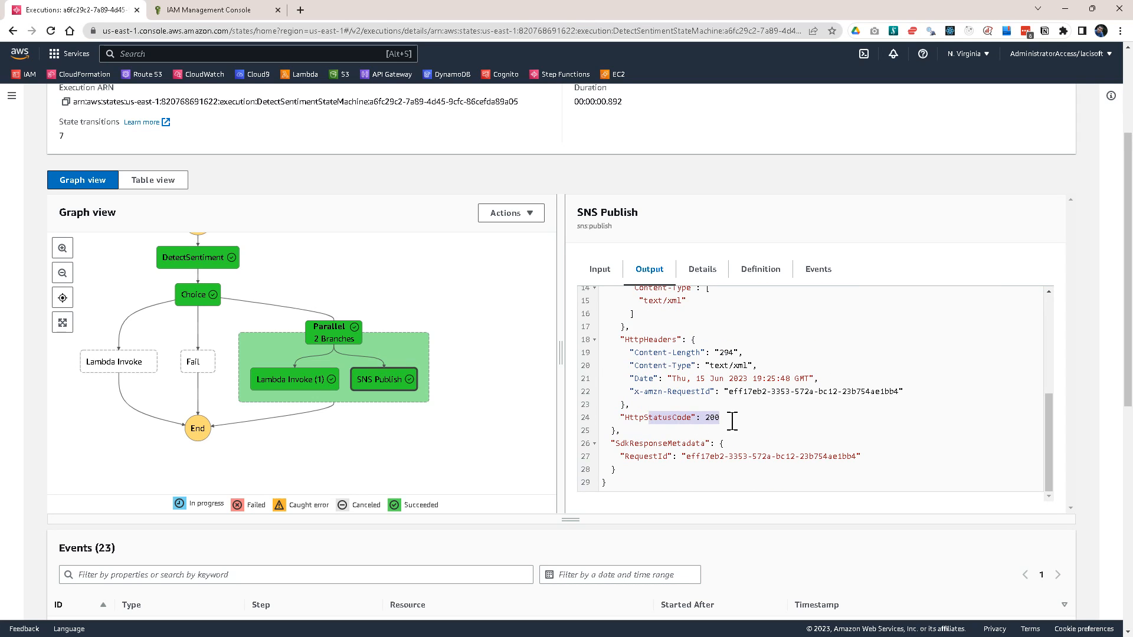
pyautogui.scroll(5, 749, 398)
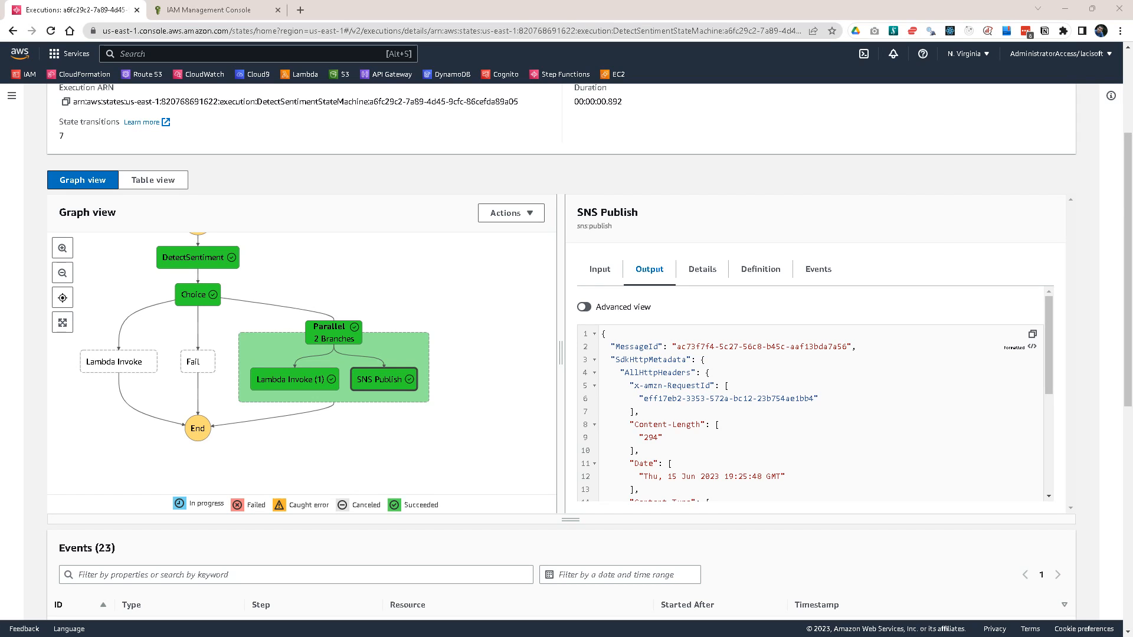
# Switch to the Gmail window to check the sentiment data in the AWS Notification Message email, and put the window away.
pyautogui.moveTo(0, 236); pyautogui.dragTo(598, 95)
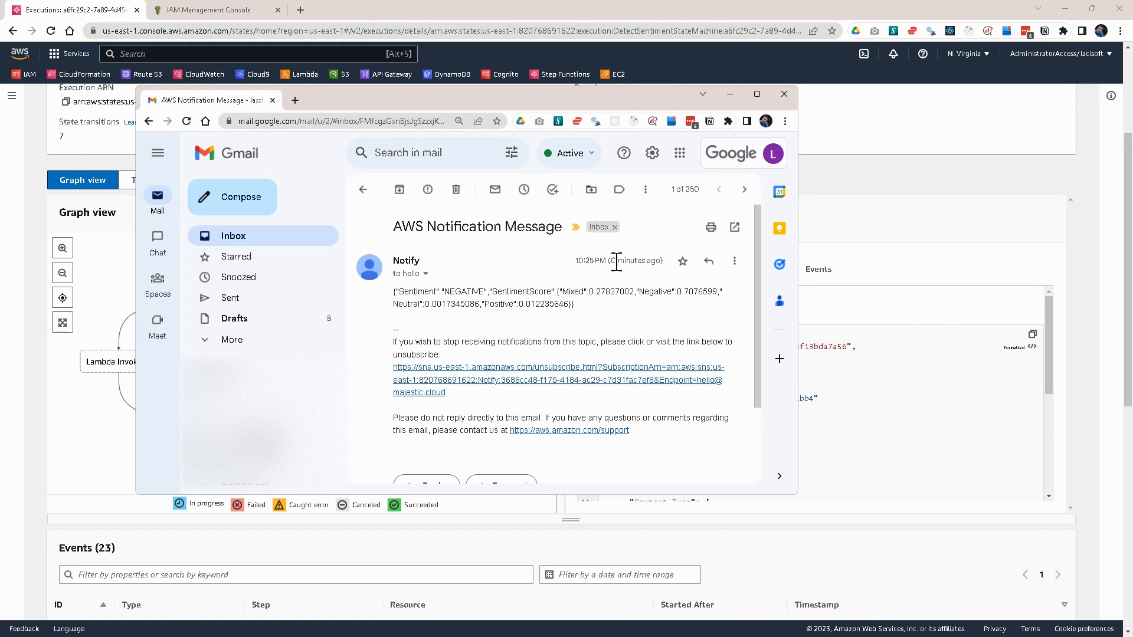
pyautogui.moveTo(400, 292); pyautogui.dragTo(593, 308)
pyautogui.click(564, 327)
pyautogui.moveTo(413, 292); pyautogui.dragTo(631, 325)
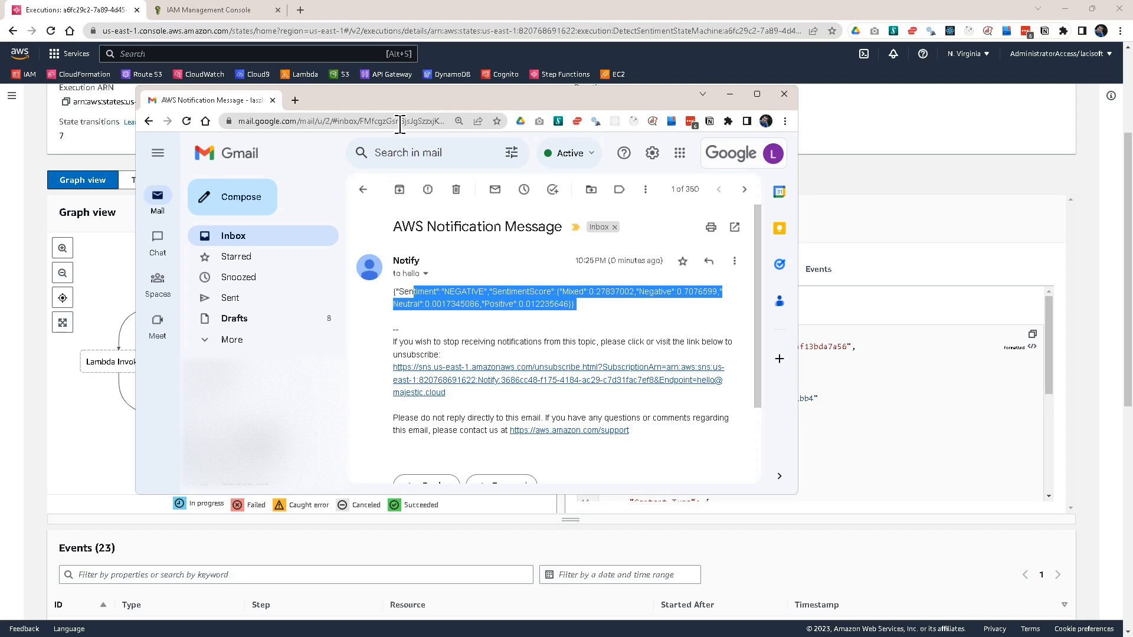
pyautogui.moveTo(406, 105); pyautogui.dragTo(0, 165)
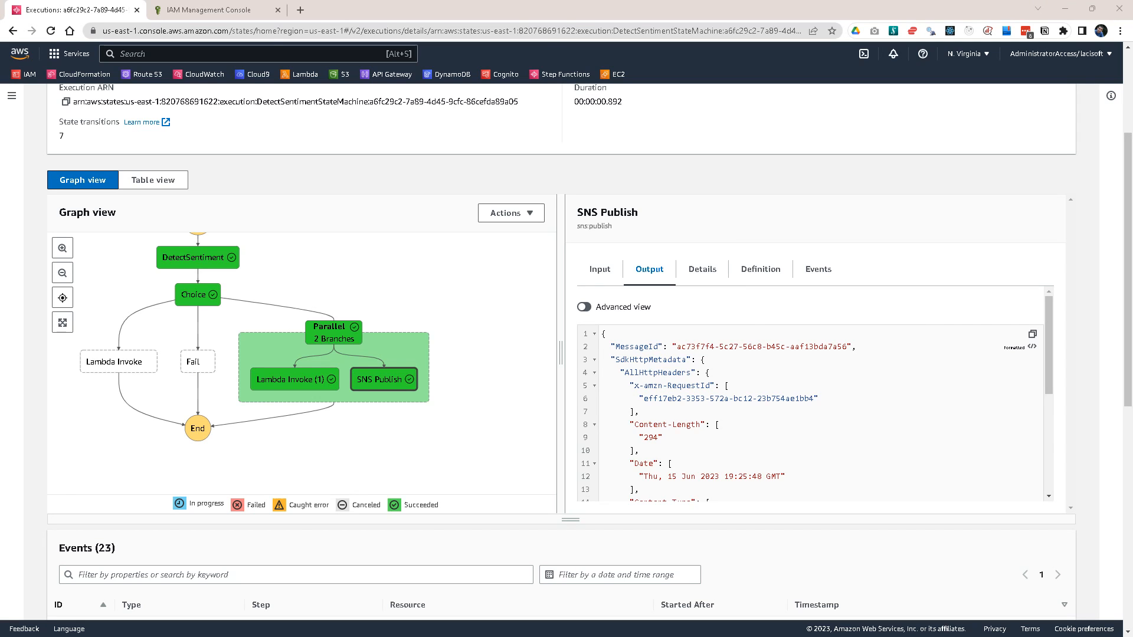
# Return to DetectSentimentStateMachine's executions list and view the earliest execution's details.
pyautogui.scroll(3, 509, 275)
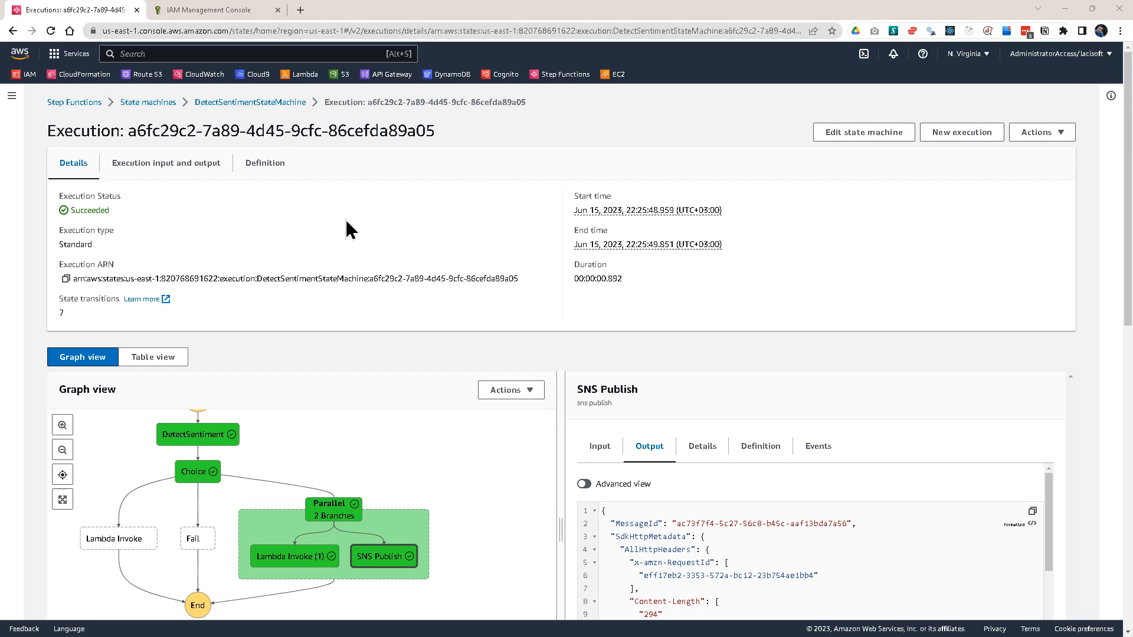
pyautogui.click(275, 103)
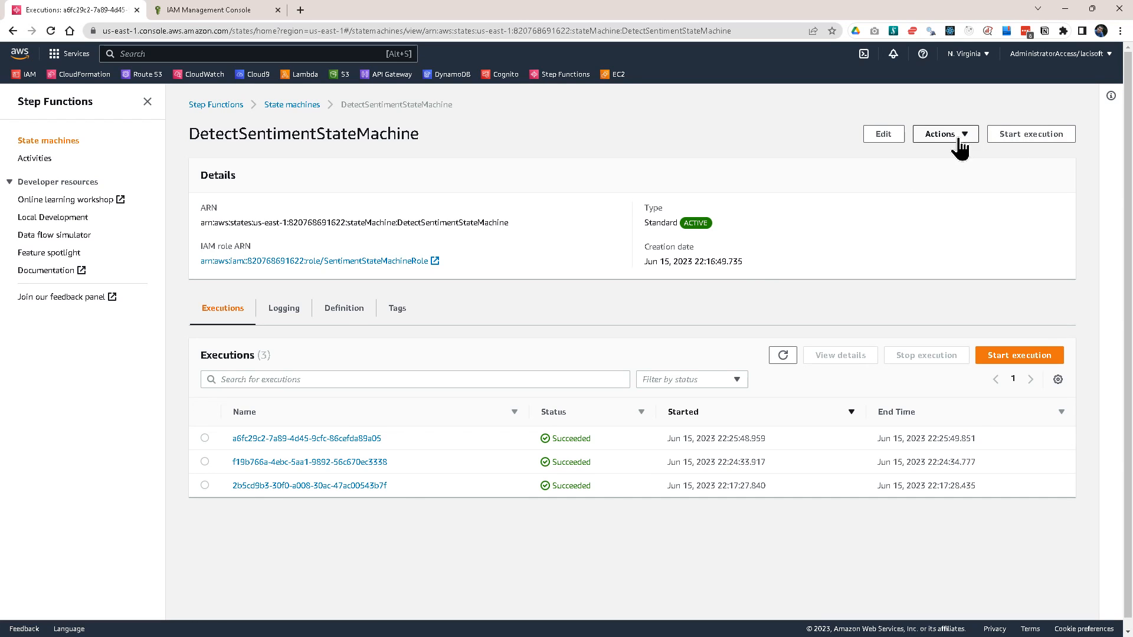
pyautogui.click(250, 486)
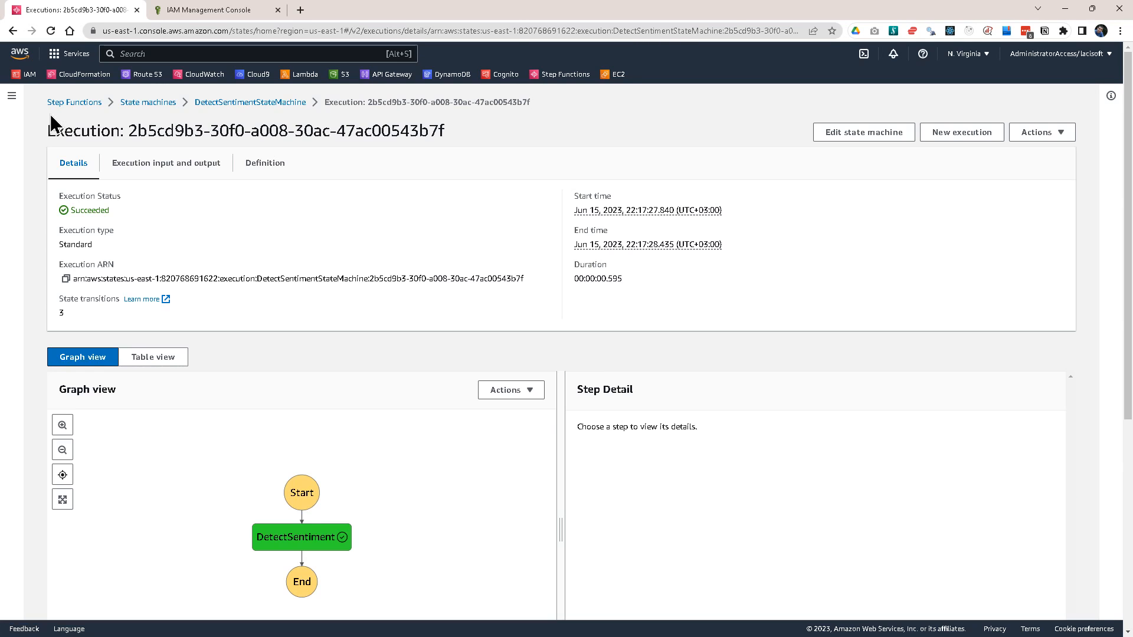
# Go back to the executions list, open the execution started at 22:24:33, and expand its ExecutionStarted event.
pyautogui.click(277, 103)
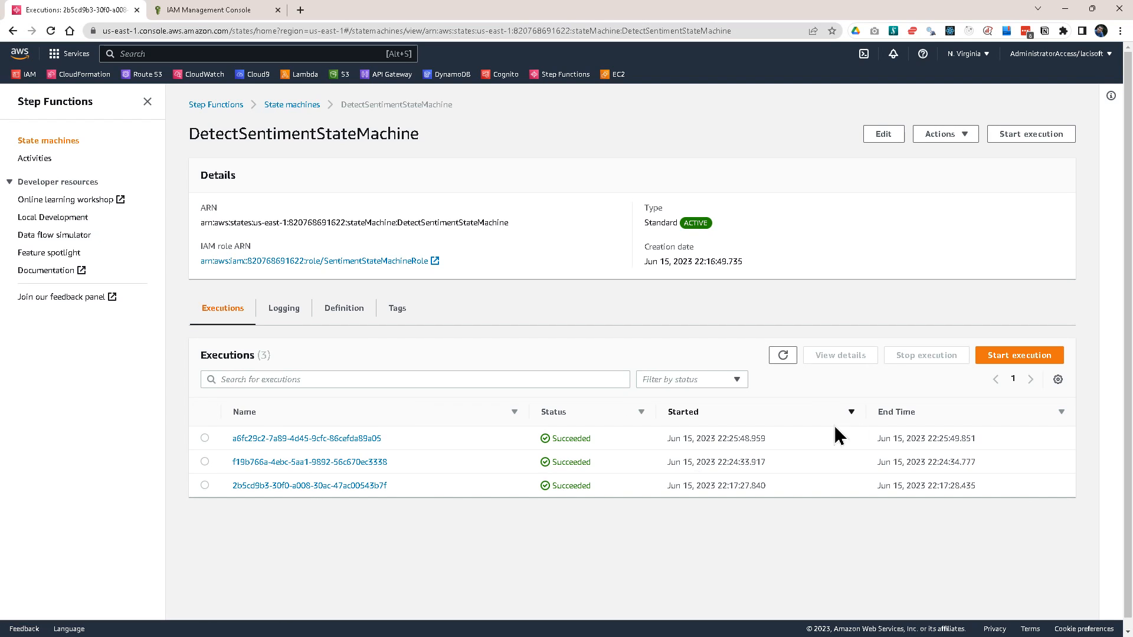
pyautogui.click(299, 463)
pyautogui.scroll(-4, 374, 374)
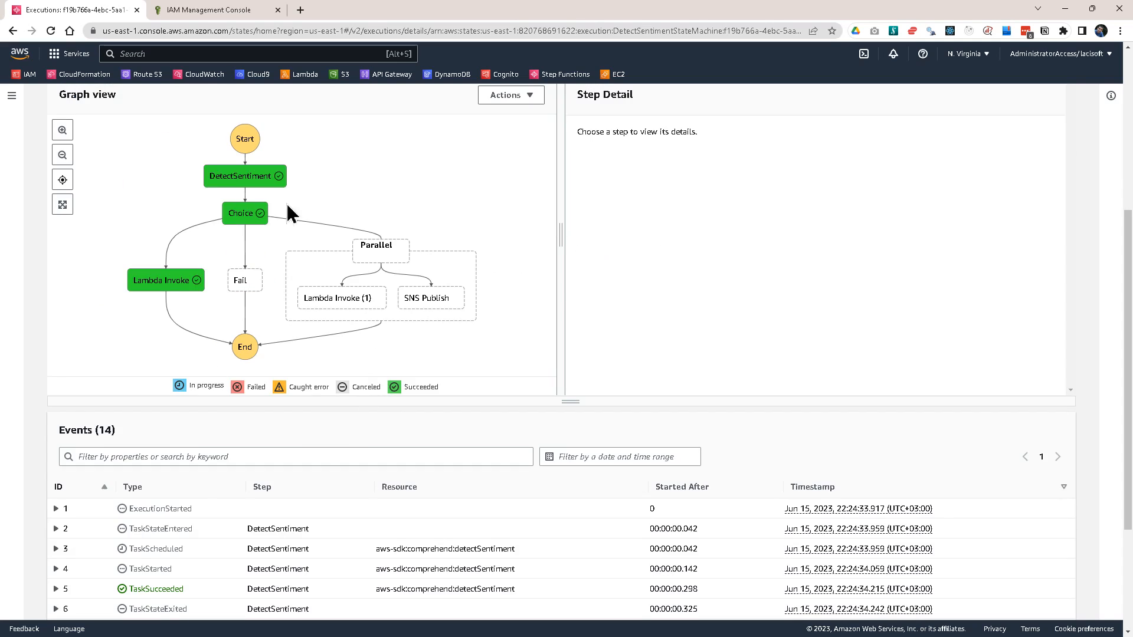
pyautogui.scroll(-4, 383, 449)
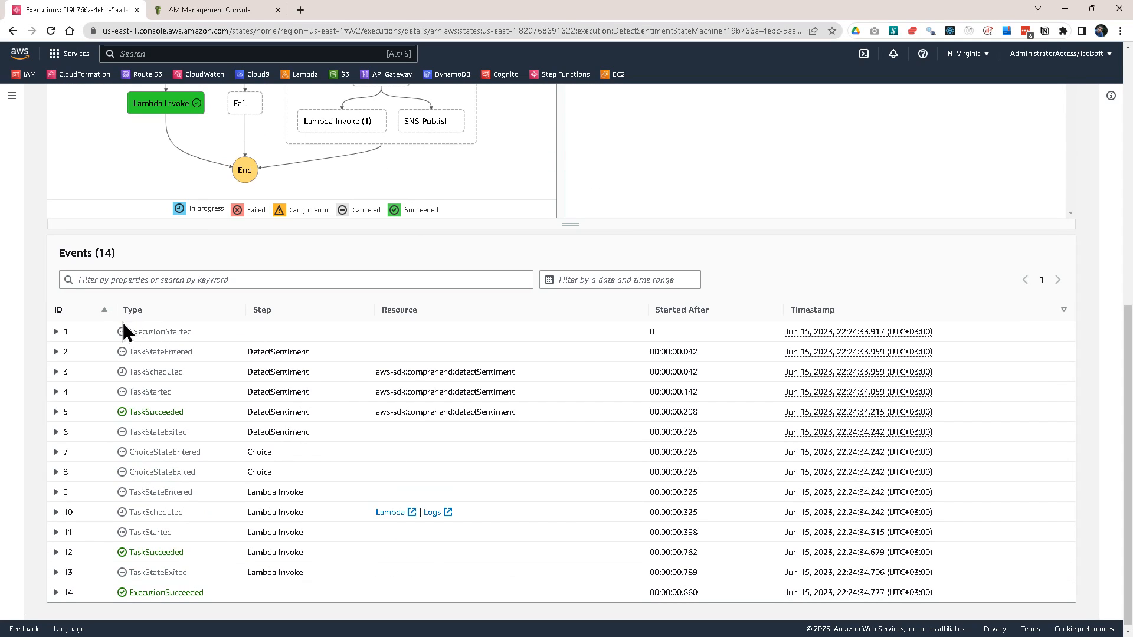
pyautogui.click(55, 332)
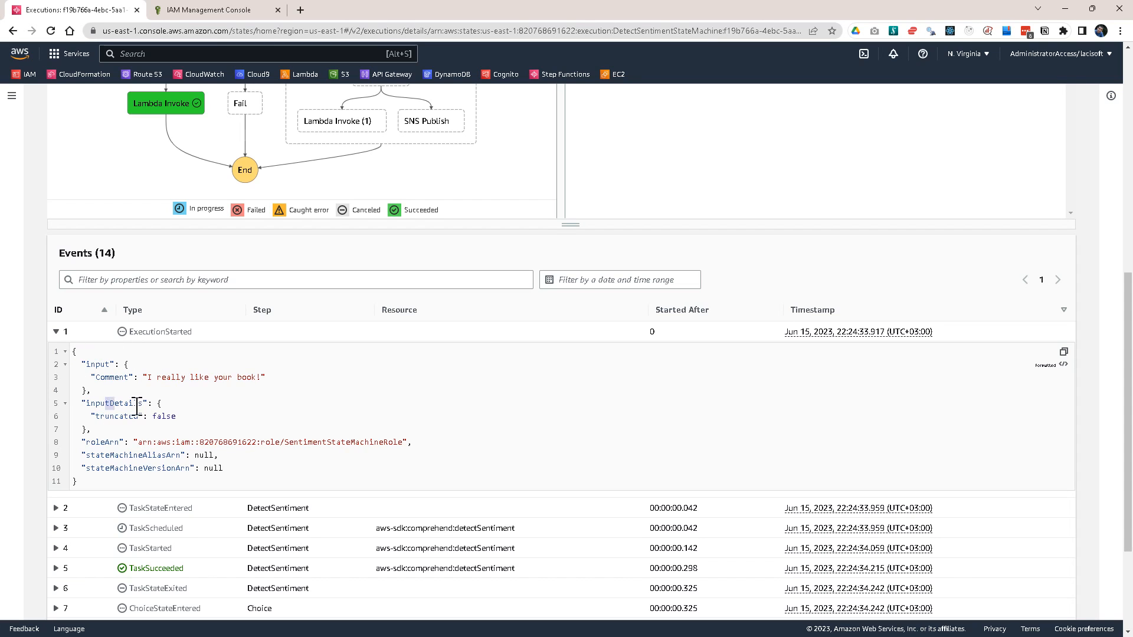
# Expand the DetectSentiment TaskStateEntered and TaskScheduled events and read their input, resource type, region and parameters.
pyautogui.moveTo(102, 435); pyautogui.dragTo(183, 450)
pyautogui.scroll(-2, 109, 484)
pyautogui.click(56, 390)
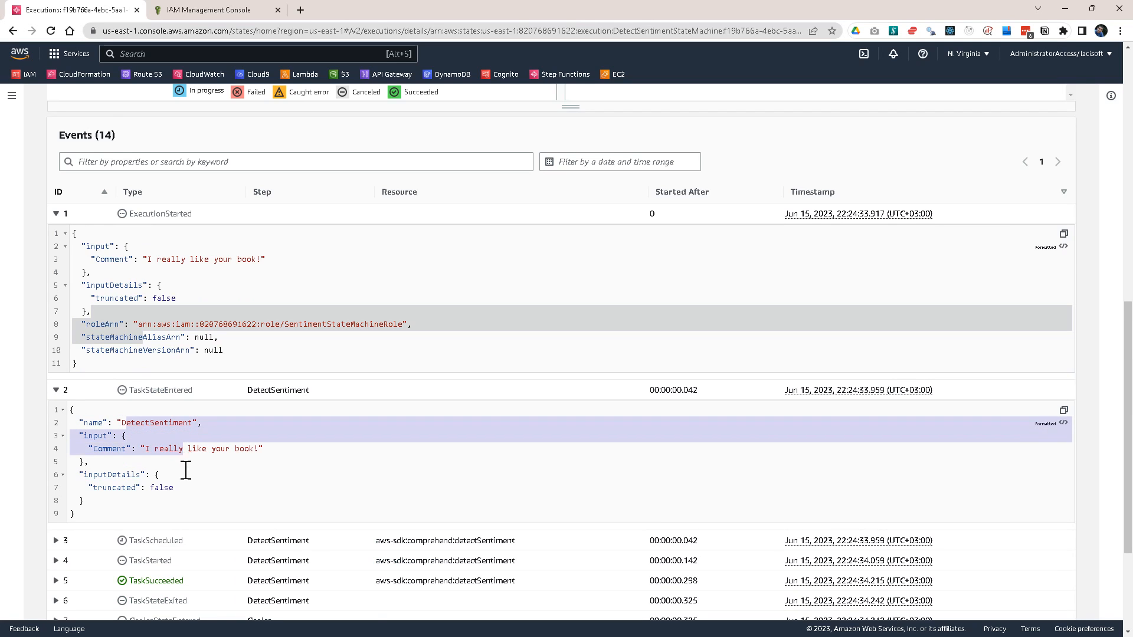
pyautogui.scroll(-2, 172, 486)
pyautogui.click(56, 422)
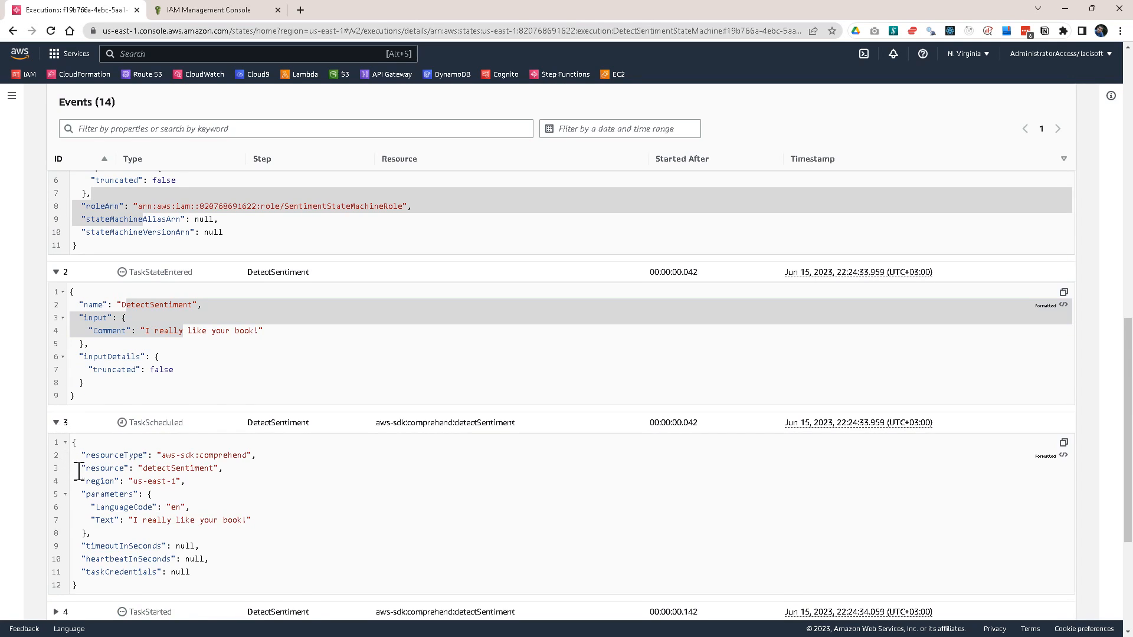
pyautogui.scroll(-2, 61, 478)
pyautogui.scroll(2, 139, 343)
pyautogui.scroll(-1, 140, 352)
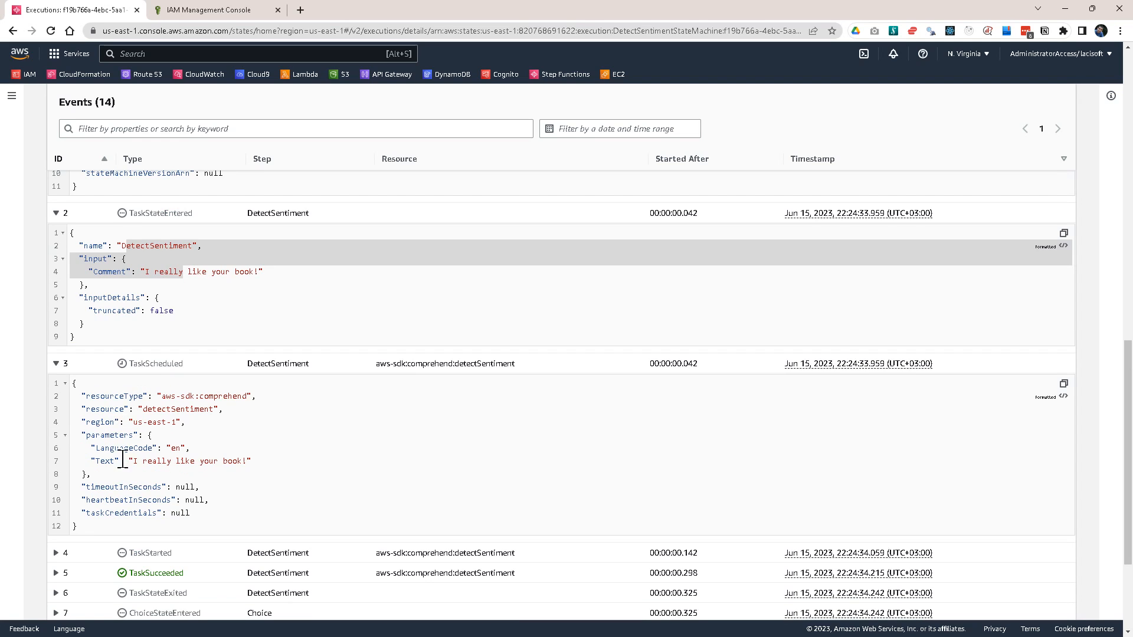
pyautogui.moveTo(118, 398); pyautogui.dragTo(171, 440)
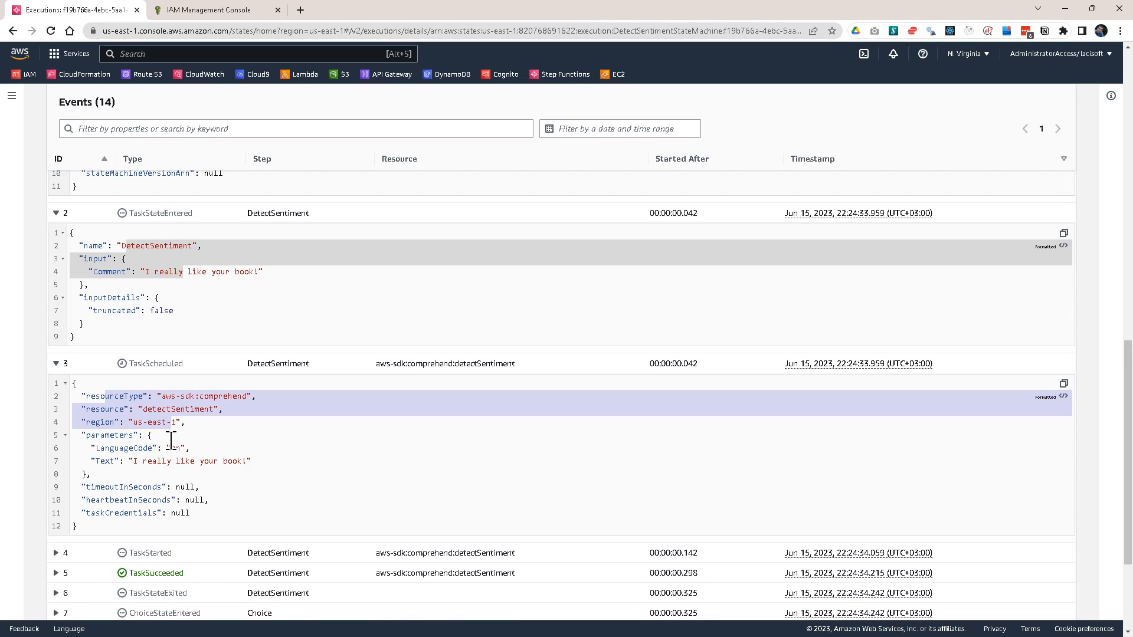
pyautogui.scroll(-1, 171, 441)
pyautogui.click(177, 409)
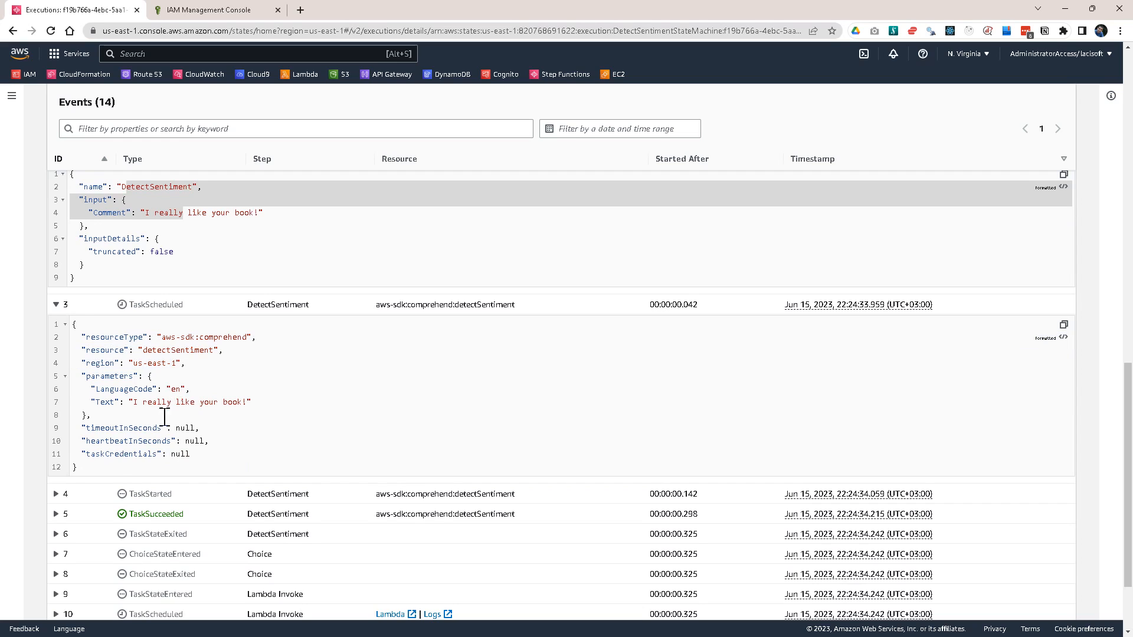
# Expand the DetectSentiment TaskStarted and TaskSucceeded events and read the detected sentiment and its scores in the output.
pyautogui.scroll(-2, 112, 455)
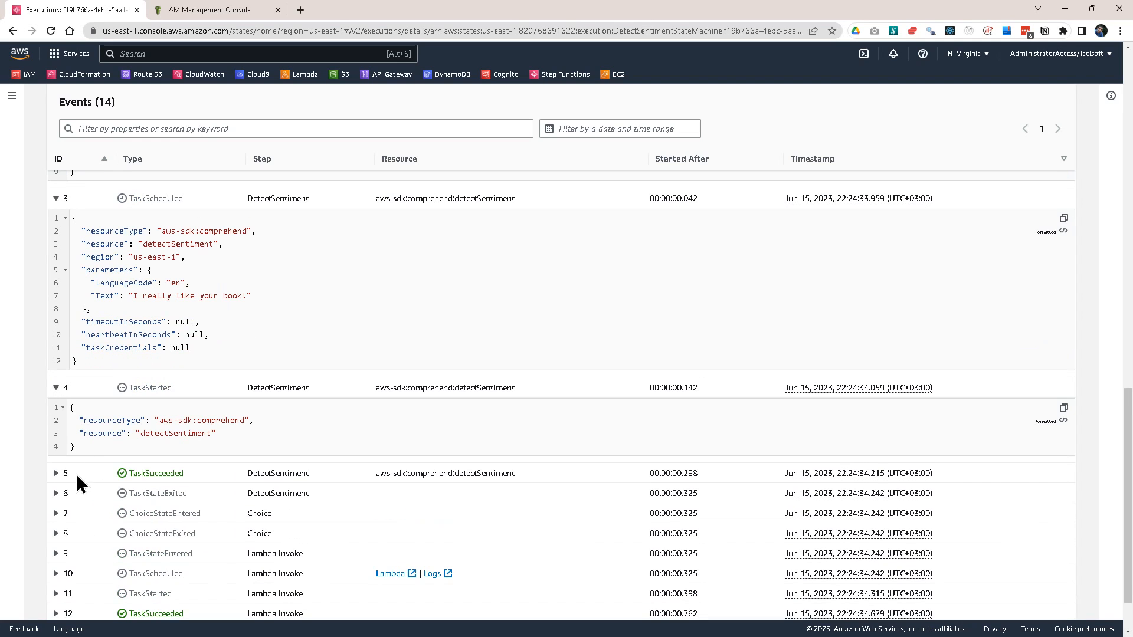
pyautogui.click(56, 474)
pyautogui.scroll(-2, 88, 466)
pyautogui.moveTo(96, 406); pyautogui.dragTo(171, 454)
pyautogui.scroll(-3, 182, 485)
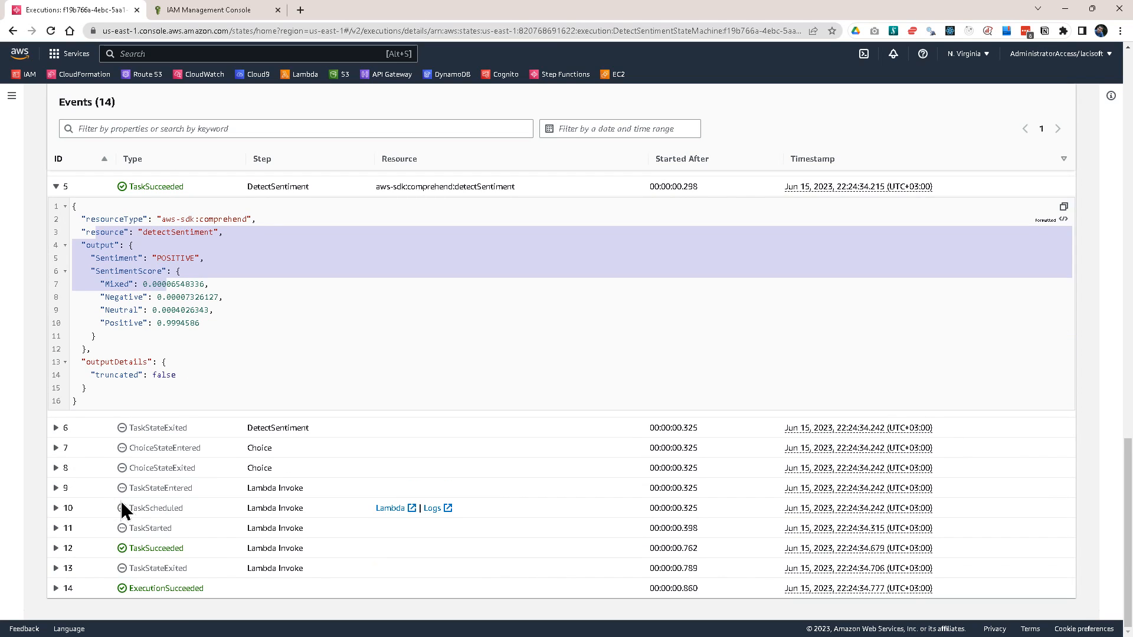
# Look over the execution's graph and details, and return to the DetectSentimentStateMachine page.
pyautogui.scroll(15, 185, 372)
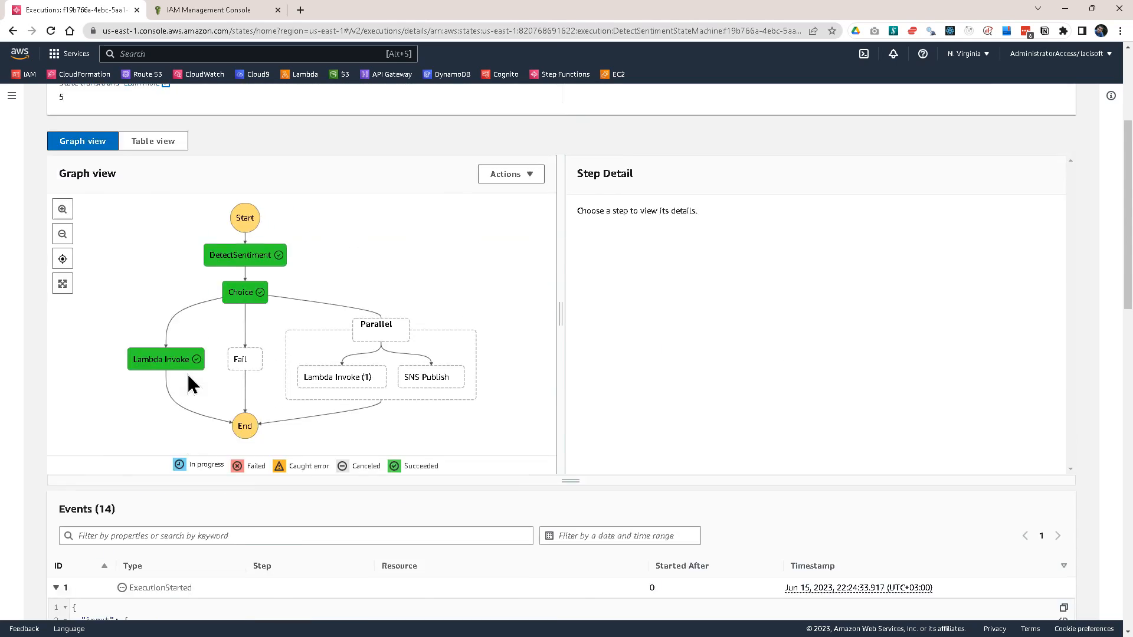
pyautogui.scroll(3, 187, 373)
pyautogui.scroll(-5, 157, 442)
pyautogui.scroll(5, 163, 436)
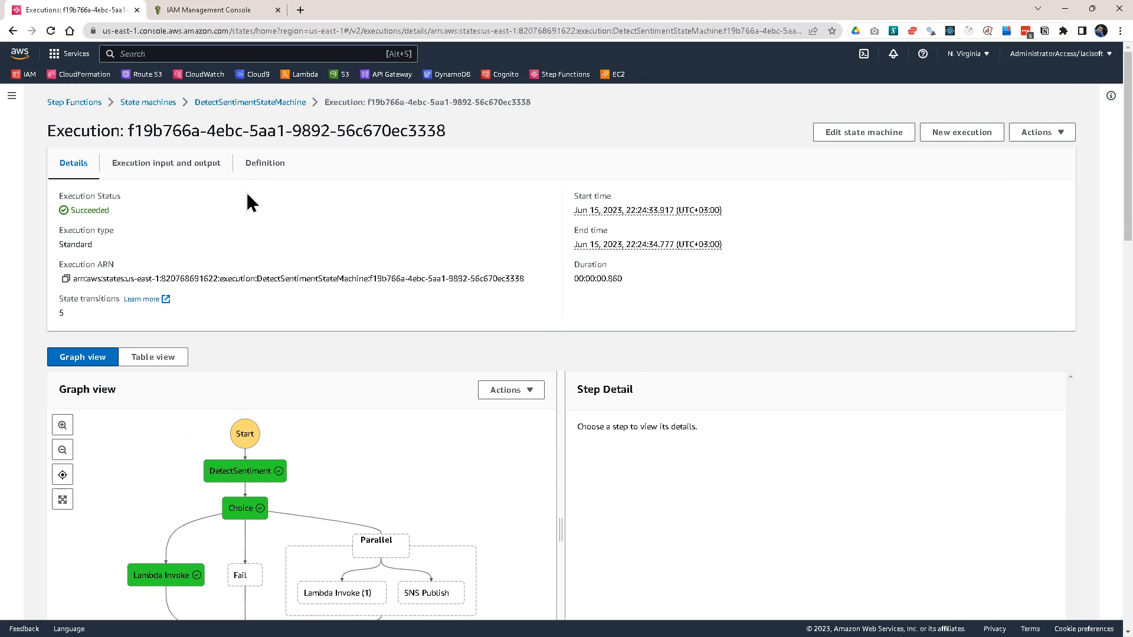
pyautogui.click(280, 104)
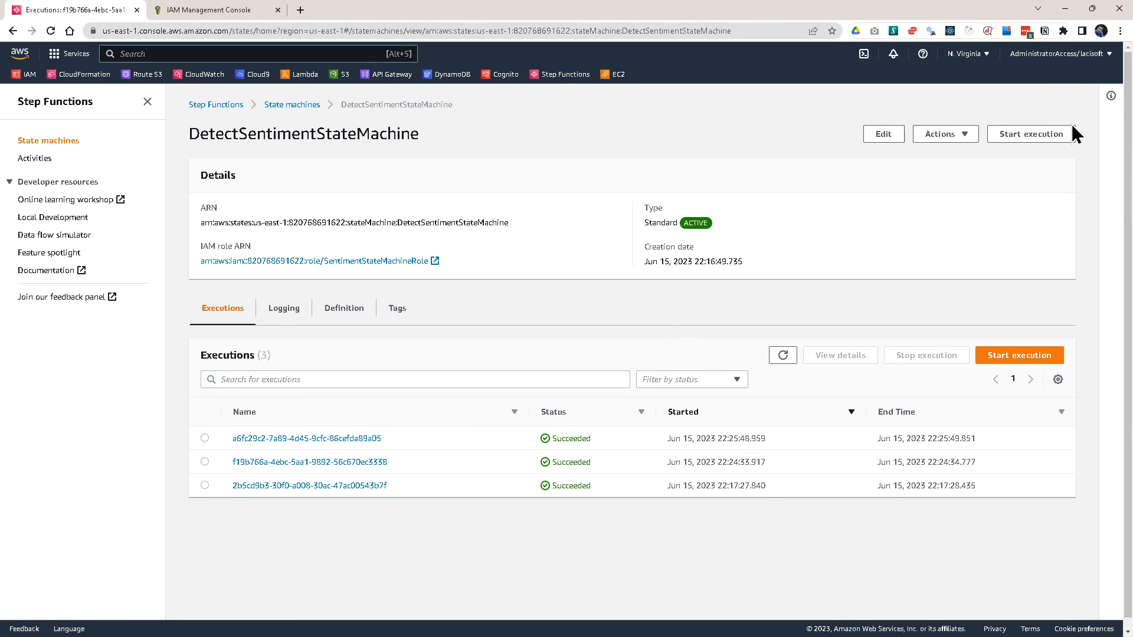
# Call up and cancel a new execution, and open DetectSentimentStateMachine for editing in Workflow Studio.
pyautogui.click(1043, 142)
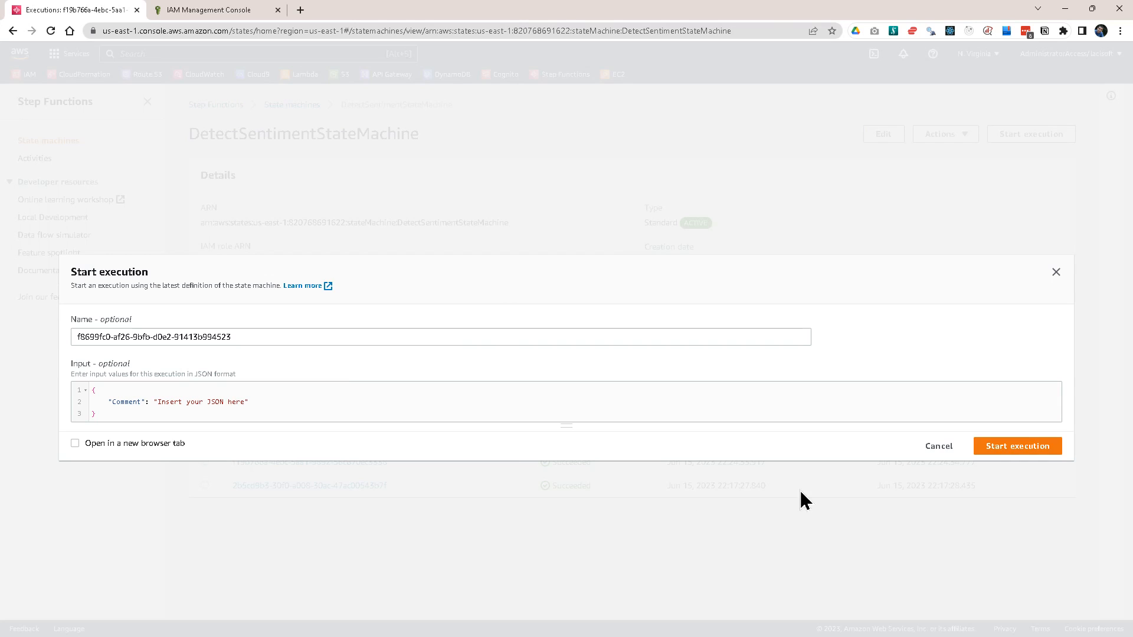
pyautogui.click(939, 447)
pyautogui.click(884, 134)
pyautogui.click(981, 234)
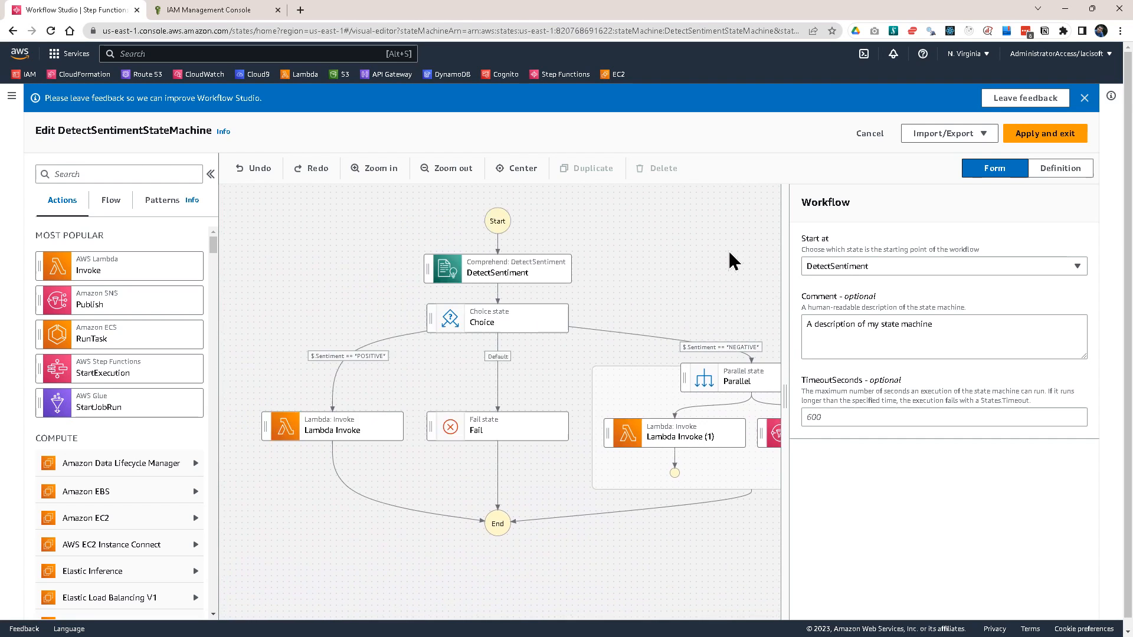
# Check the workflow's import and export options and its read-only definition, and return to the form view.
pyautogui.moveTo(619, 269); pyautogui.dragTo(539, 273)
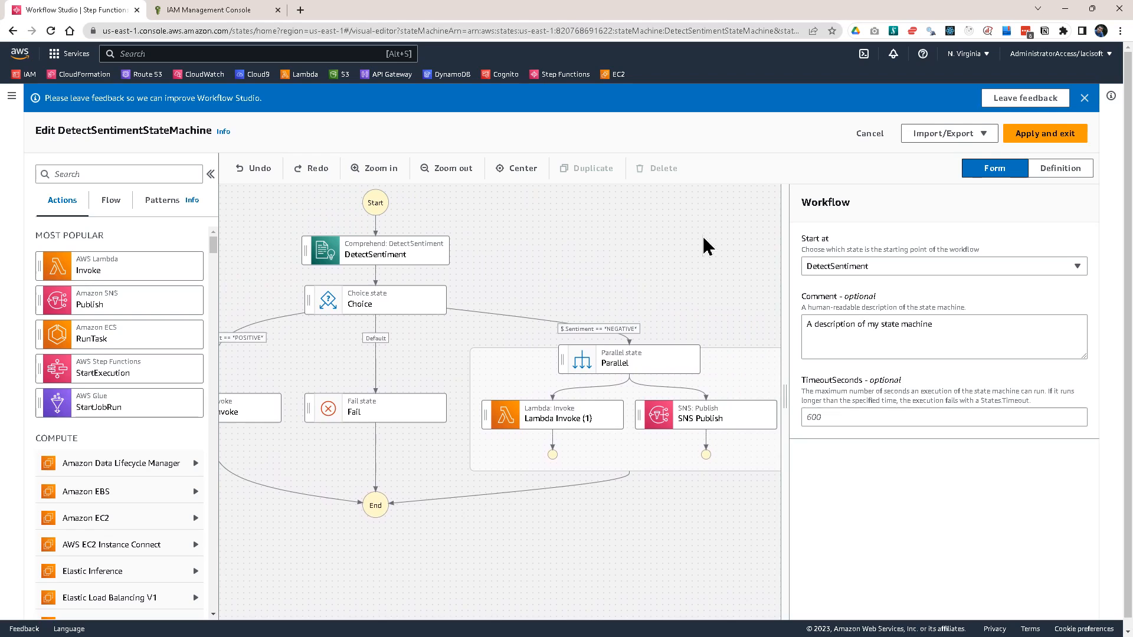
pyautogui.moveTo(701, 234); pyautogui.dragTo(660, 256)
pyautogui.click(944, 134)
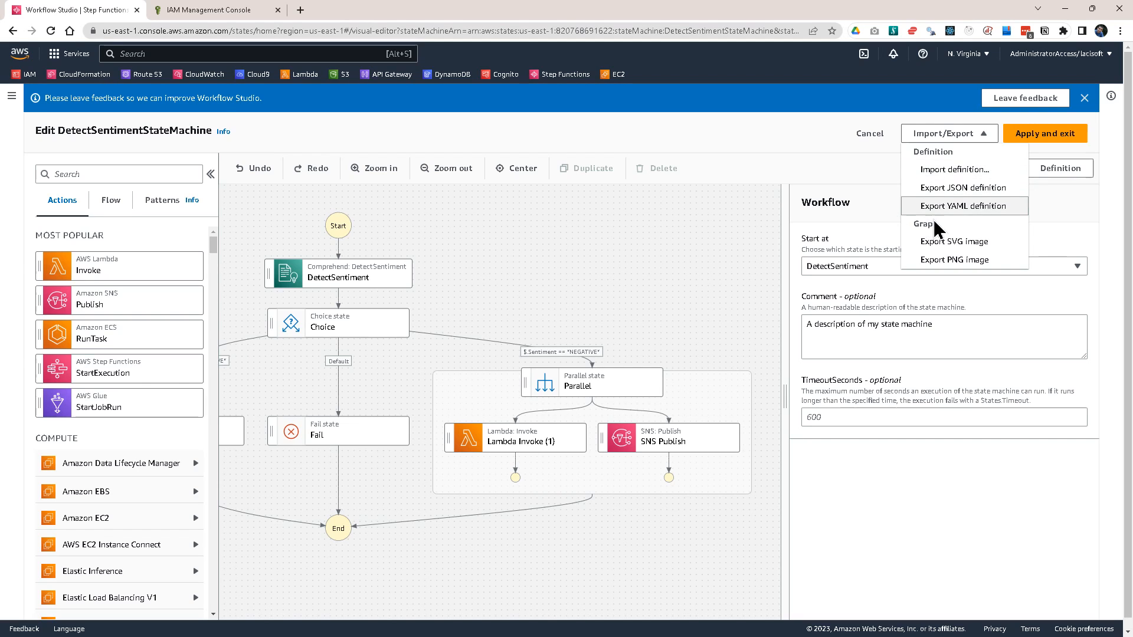
pyautogui.click(866, 218)
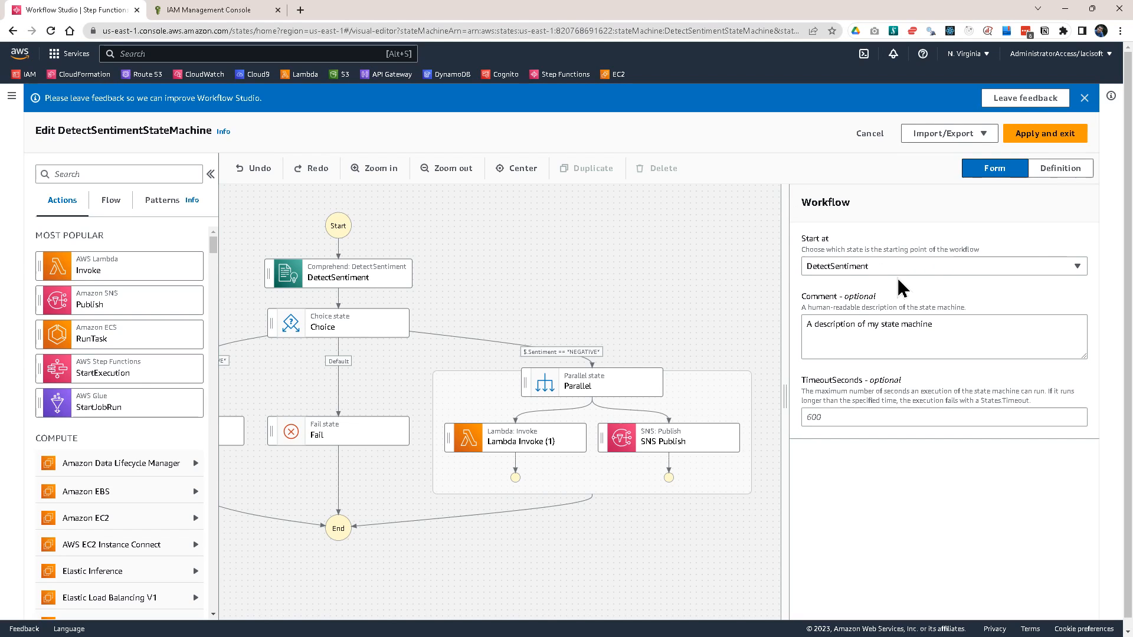
pyautogui.click(1061, 169)
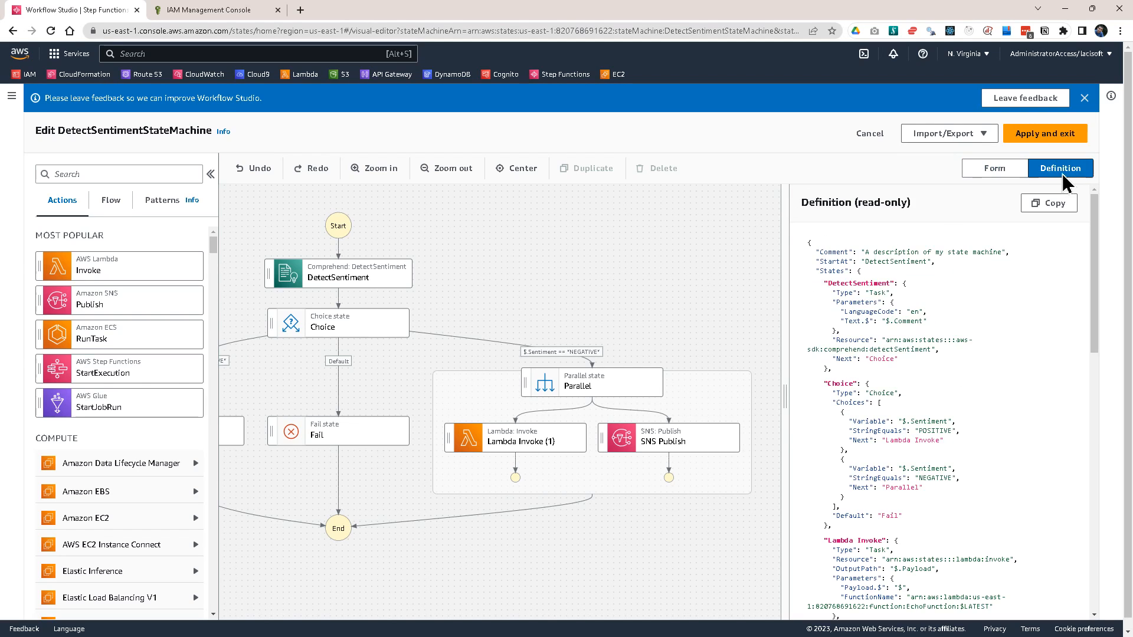
pyautogui.click(993, 172)
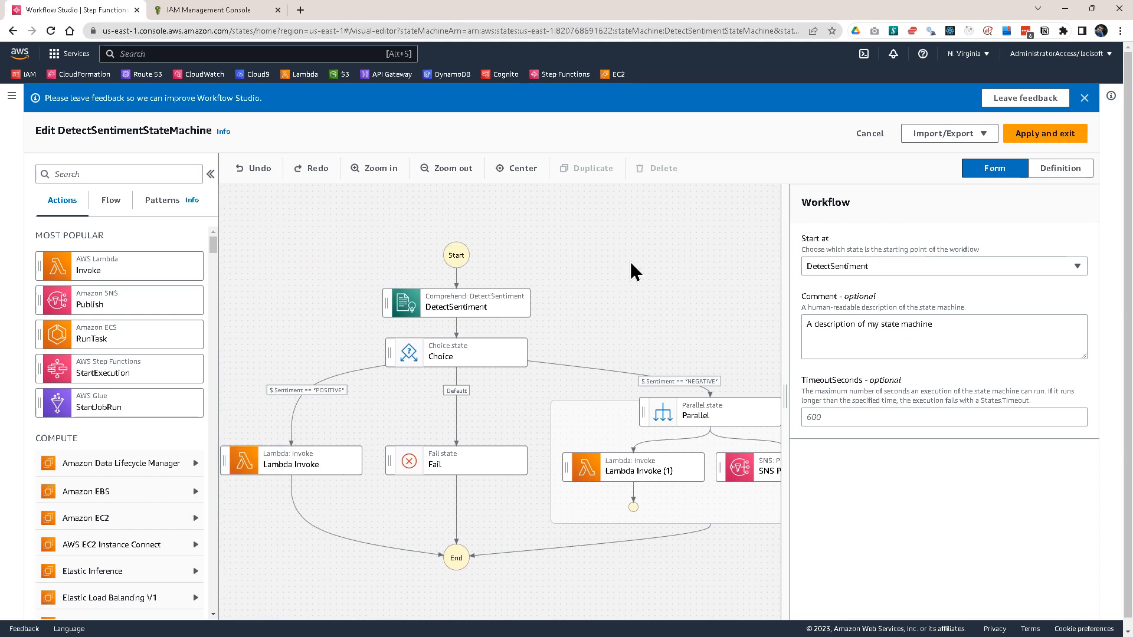
# Browse the library of AWS service actions available for the workflow, from networking and analytics to management and migration services.
pyautogui.scroll(-5, 100, 319)
pyautogui.scroll(-15, 100, 319)
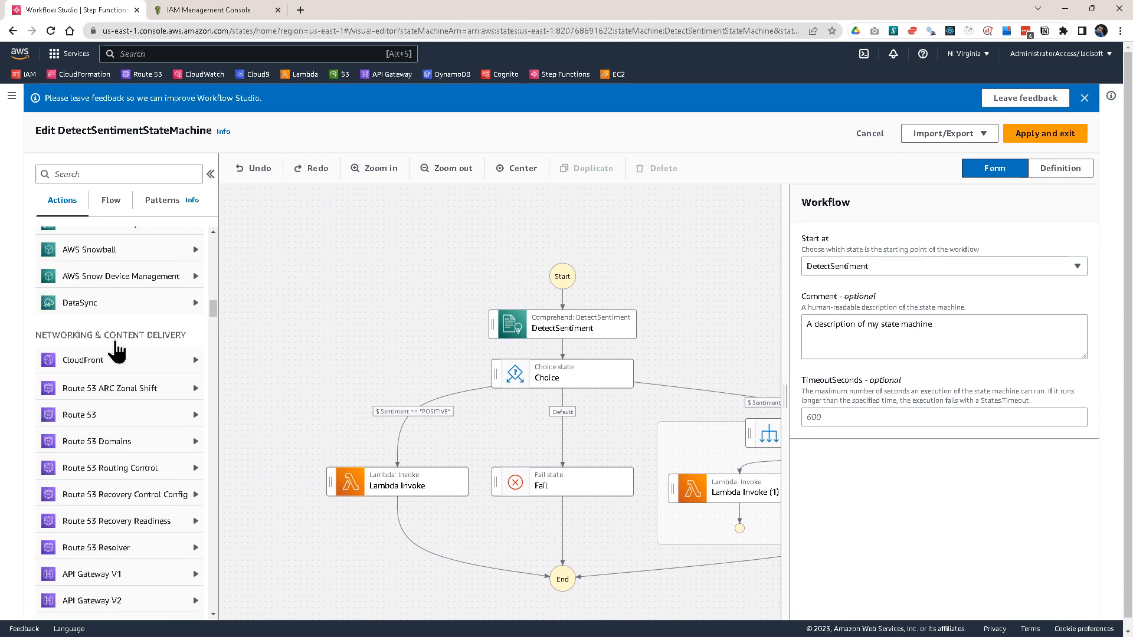
pyautogui.scroll(-12, 114, 397)
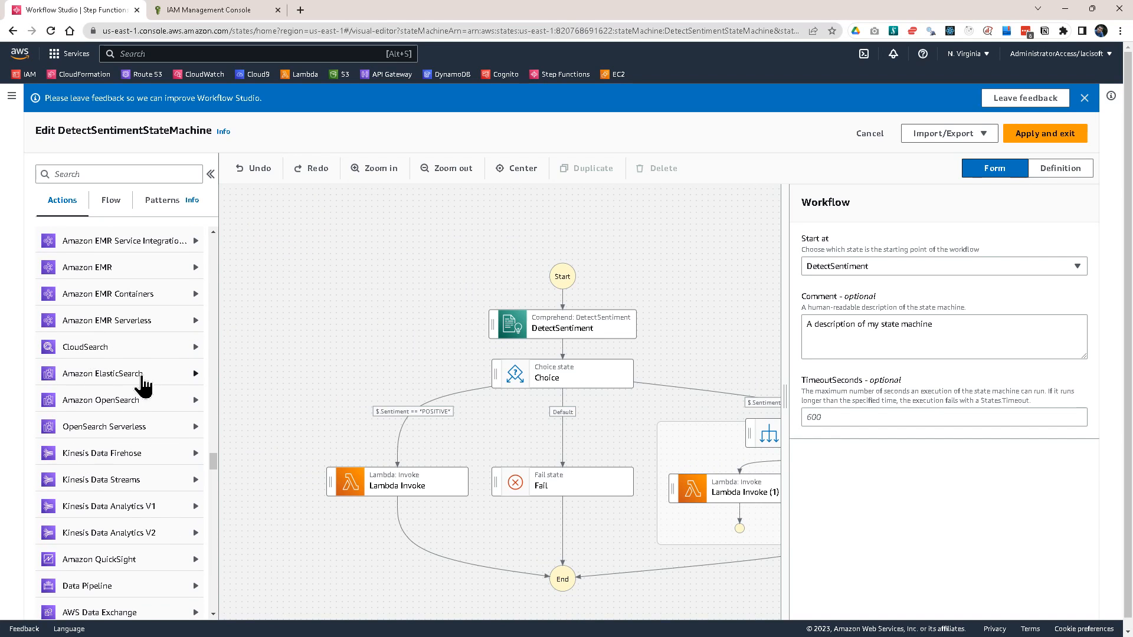
pyautogui.scroll(12, 154, 416)
pyautogui.scroll(8, 158, 419)
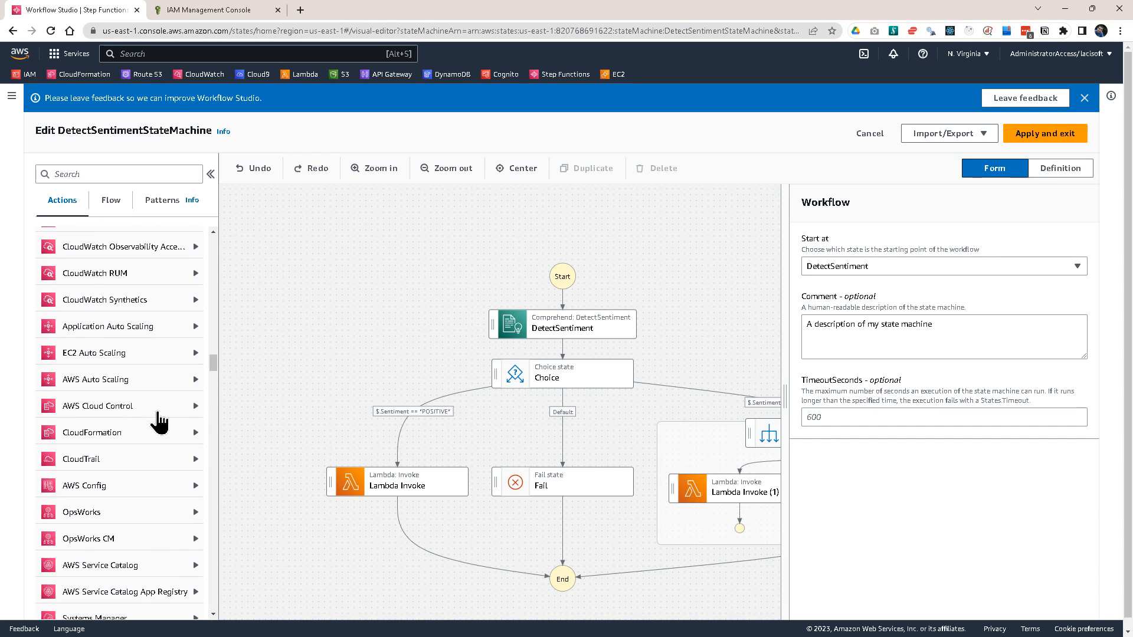
pyautogui.scroll(-5, 94, 448)
pyautogui.scroll(10, 94, 447)
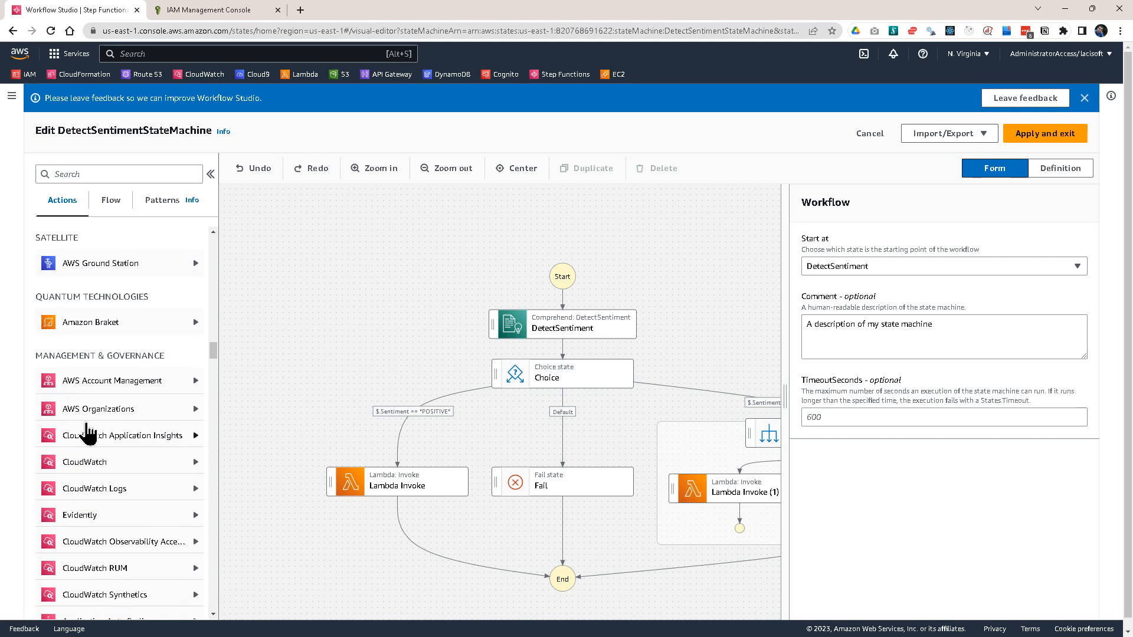
pyautogui.scroll(14, 95, 397)
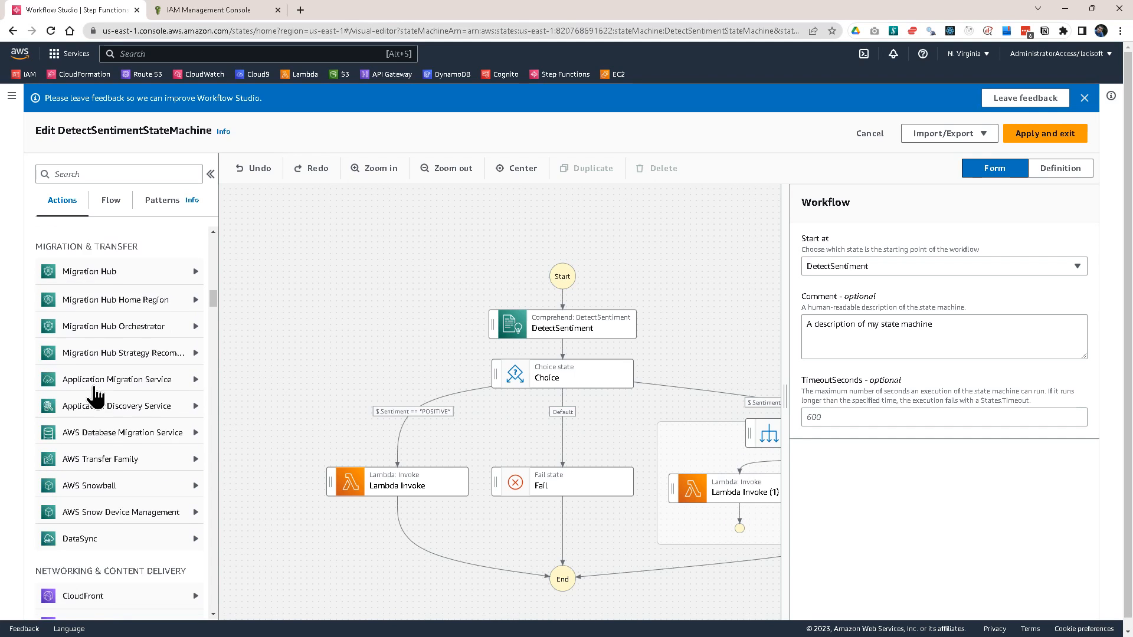
pyautogui.scroll(-3, 131, 391)
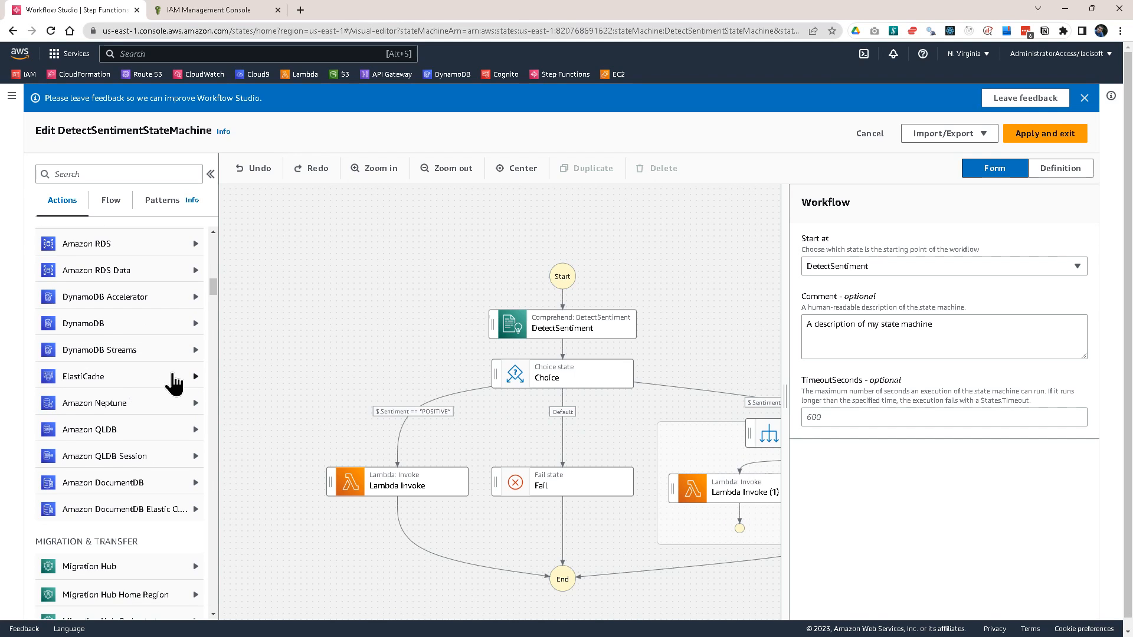
# Open the DynamoDB service's actions and browse through the available operations, including PutItem and Query.
pyautogui.click(197, 320)
pyautogui.scroll(-2, 183, 357)
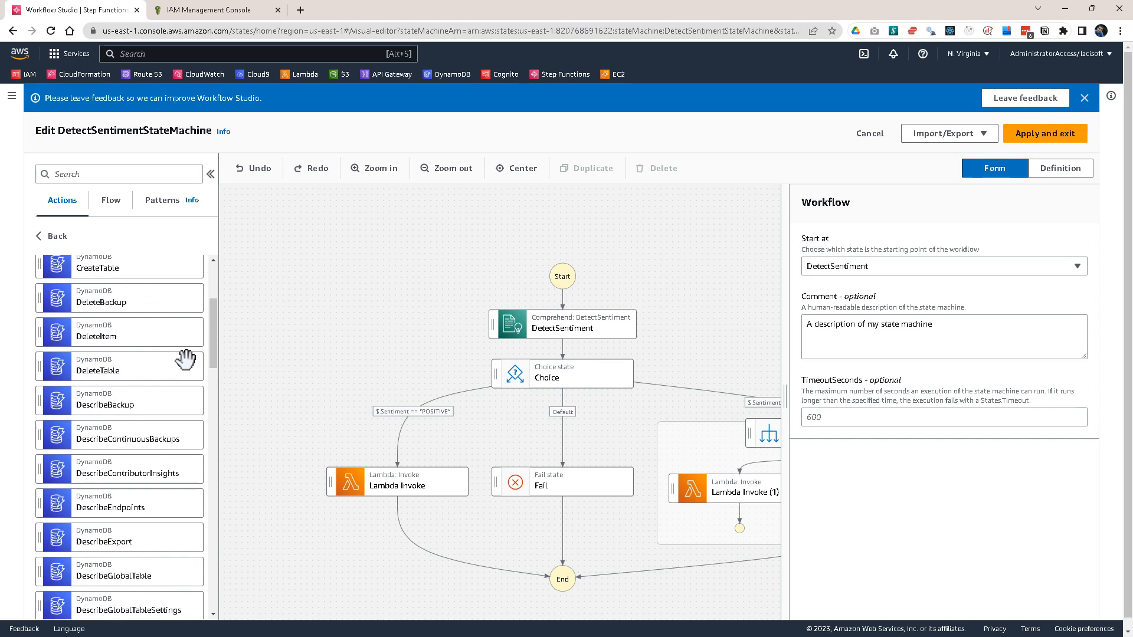
pyautogui.scroll(-15, 175, 362)
pyautogui.moveTo(93, 432); pyautogui.dragTo(15, 347)
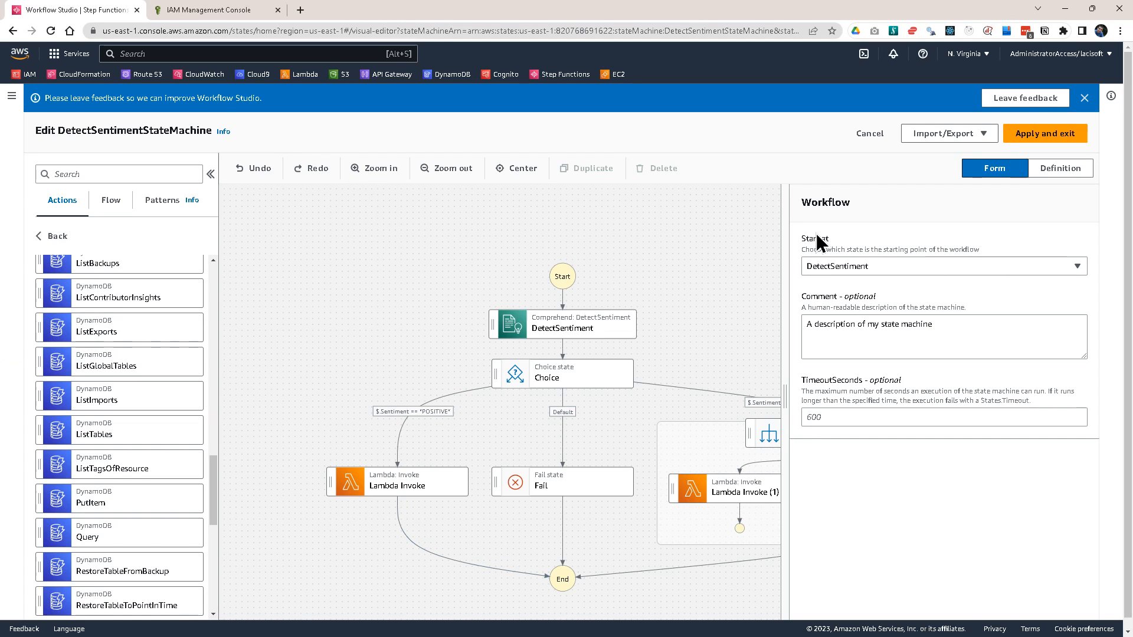
pyautogui.moveTo(683, 292); pyautogui.dragTo(630, 293)
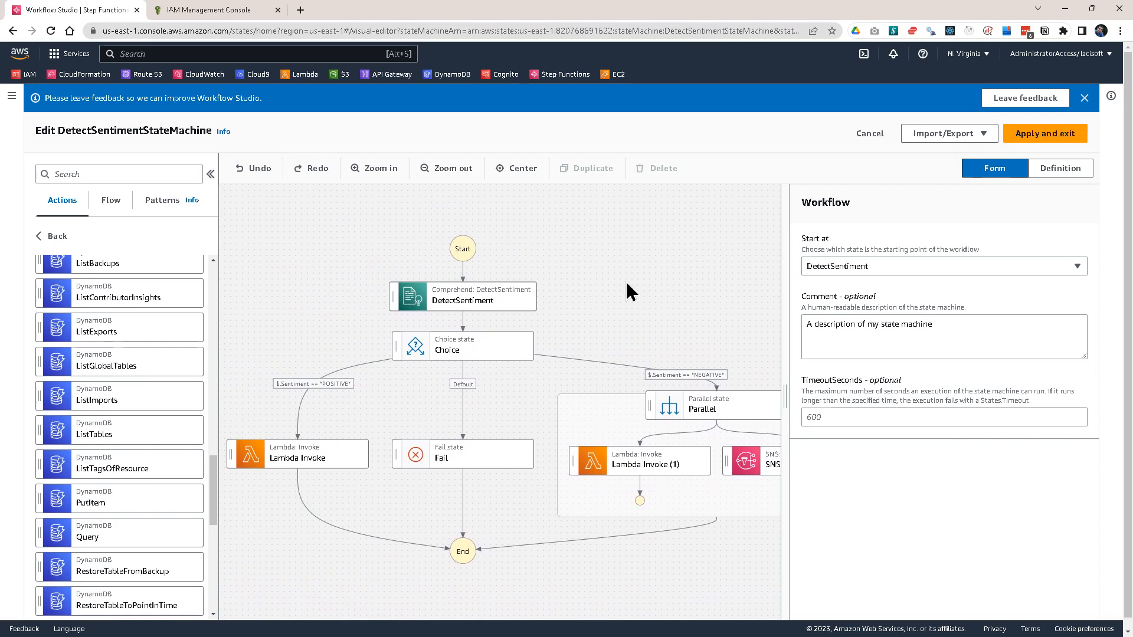
pyautogui.scroll(-3, 630, 293)
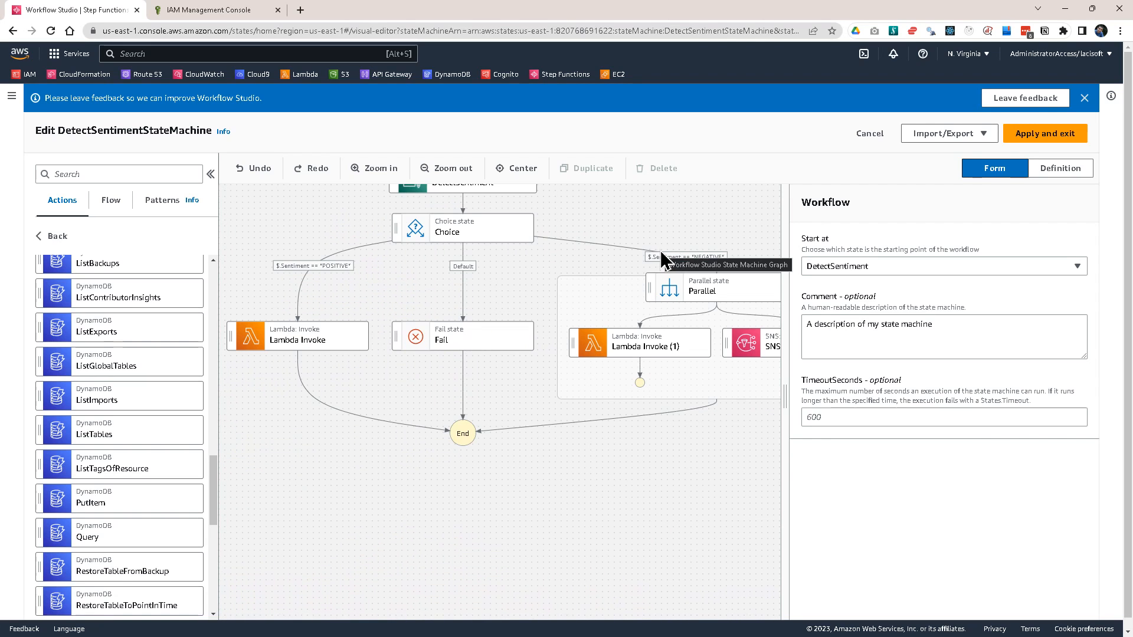